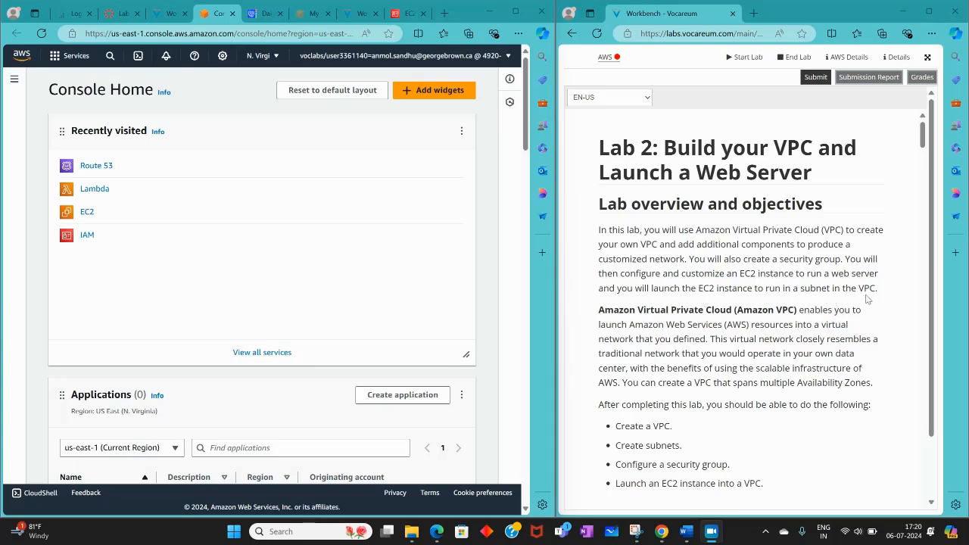
Review the Lab 2 overview, scenario diagram and instructions through the start of Task 1: Create Your VPC
{"action": "scroll", "coordinate": [602, 321], "scroll_direction": "down", "scroll_amount": 2}
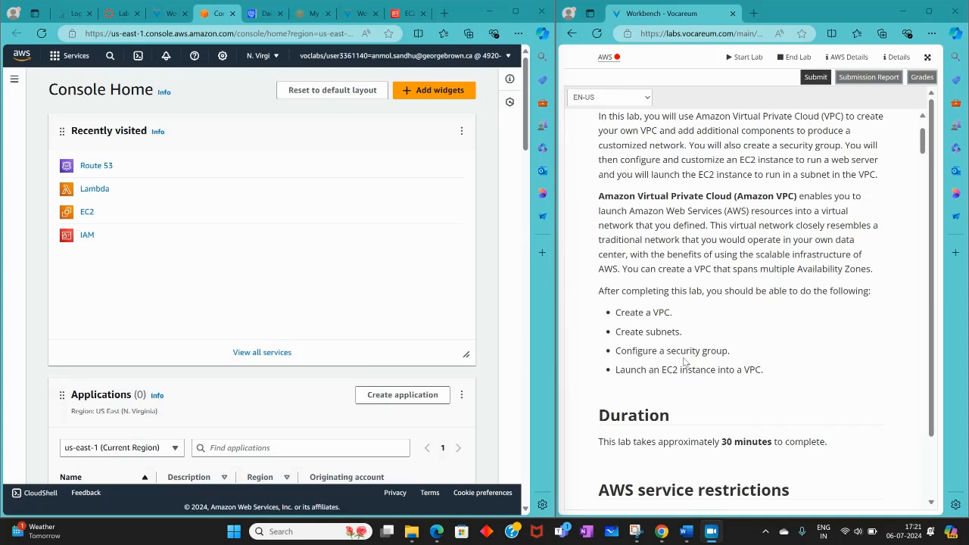
{"action": "scroll", "coordinate": [683, 363], "scroll_direction": "down", "scroll_amount": 5}
{"action": "scroll", "coordinate": [683, 363], "scroll_direction": "up", "scroll_amount": 2}
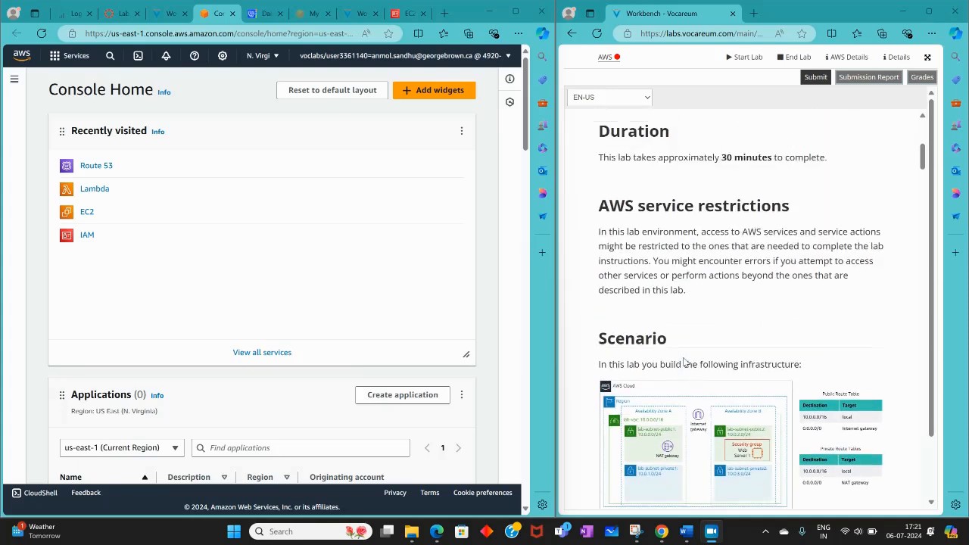
{"action": "scroll", "coordinate": [685, 251], "scroll_direction": "down", "scroll_amount": 4}
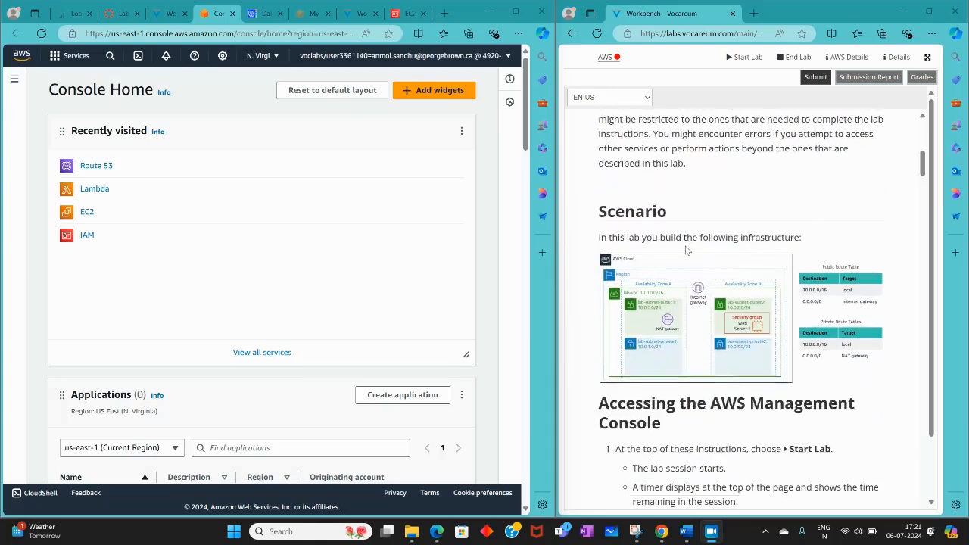
{"action": "scroll", "coordinate": [686, 251], "scroll_direction": "down", "scroll_amount": 7}
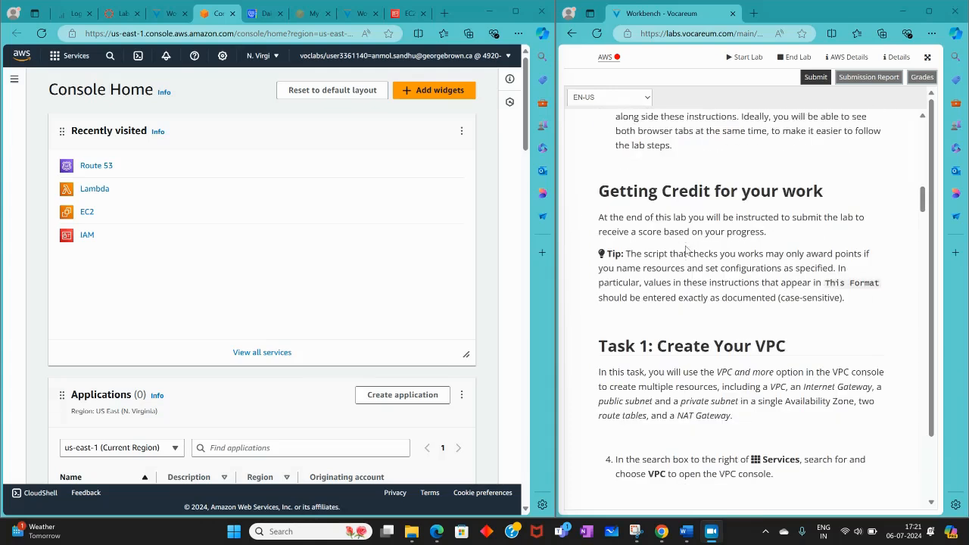
{"action": "scroll", "coordinate": [690, 243], "scroll_direction": "down", "scroll_amount": 2}
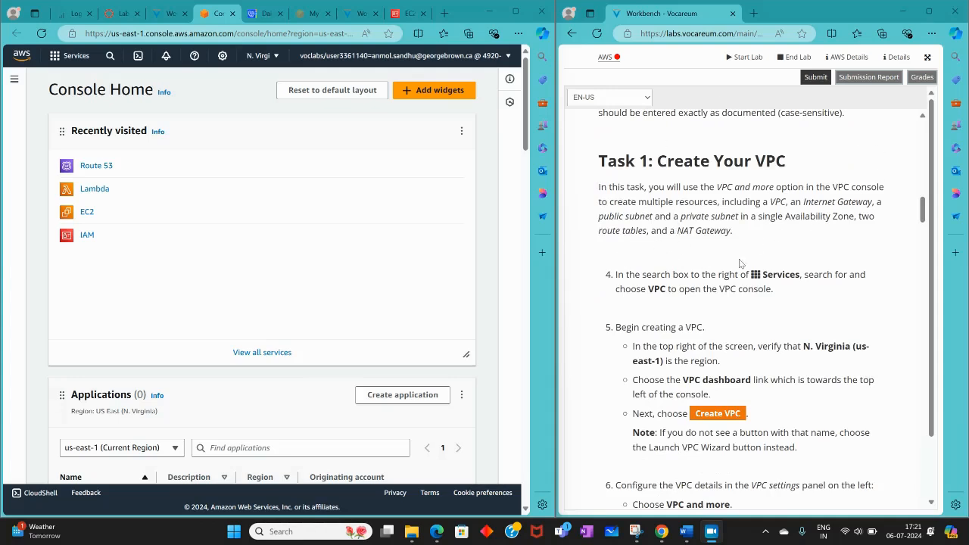
Search the AWS services for VPC, open the VPC console and dismiss the new console experience notice
{"action": "left_click", "coordinate": [108, 57]}
{"action": "type", "text": "VPC"}
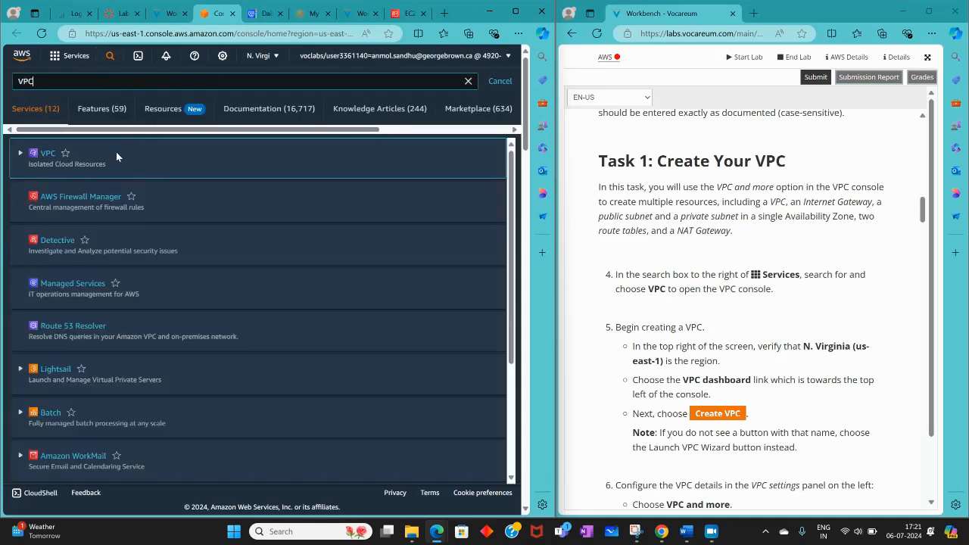
{"action": "mouse_move", "coordinate": [96, 156]}
{"action": "left_click", "coordinate": [43, 154]}
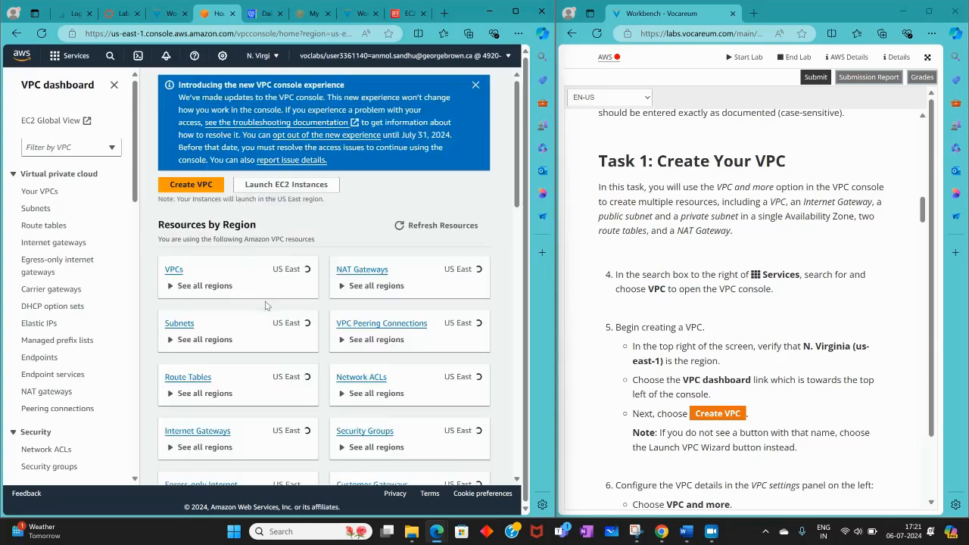
{"action": "left_click", "coordinate": [476, 85]}
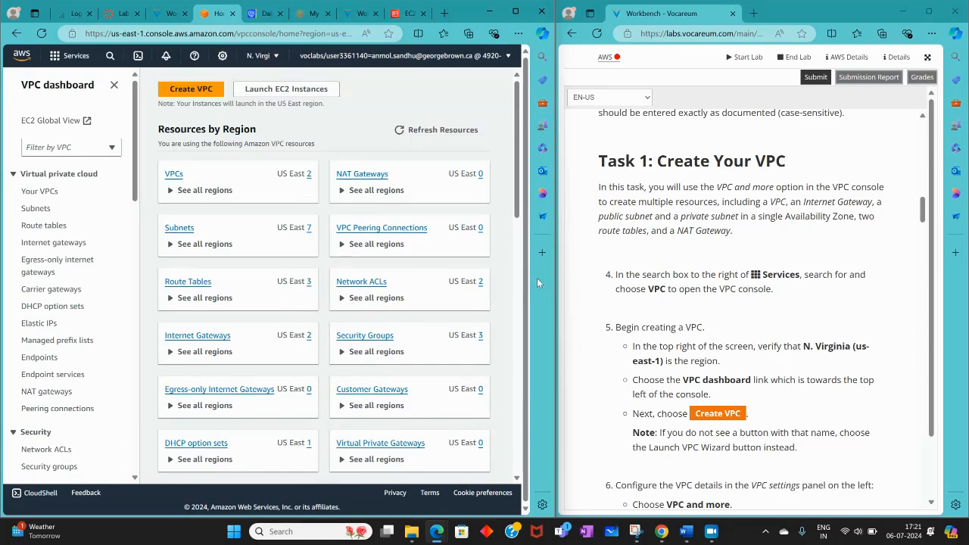
Widen the AWS console window beside the lab instructions and check that the region is N. Virginia (us-east-1)
{"action": "left_click_drag", "start_coordinate": [537, 278], "coordinate": [629, 276]}
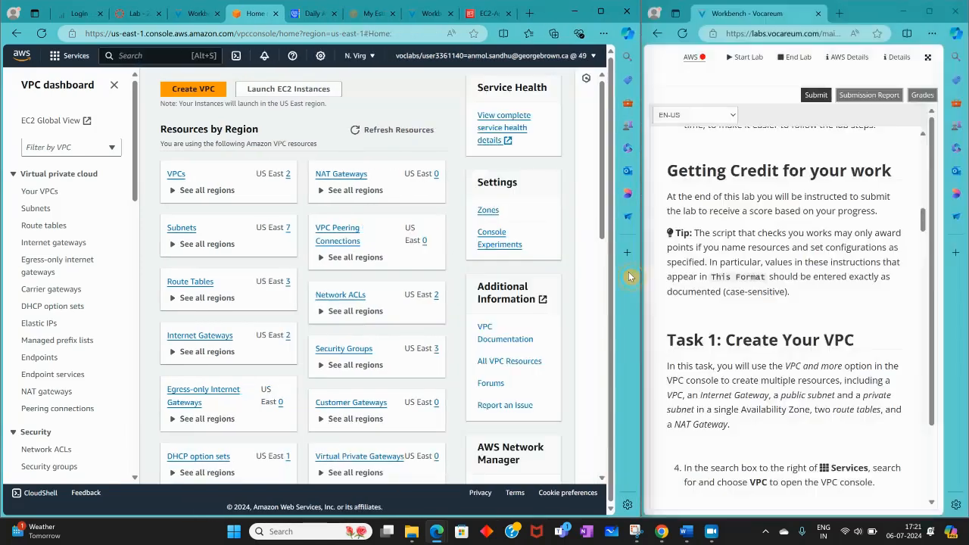
{"action": "scroll", "coordinate": [734, 261], "scroll_direction": "down", "scroll_amount": 5}
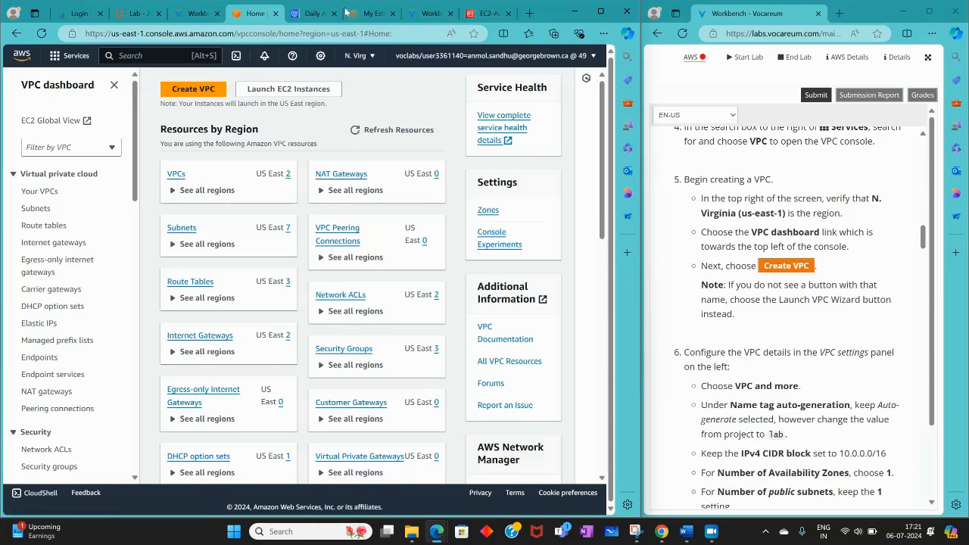
{"action": "left_click", "coordinate": [377, 54]}
{"action": "left_click", "coordinate": [368, 59]}
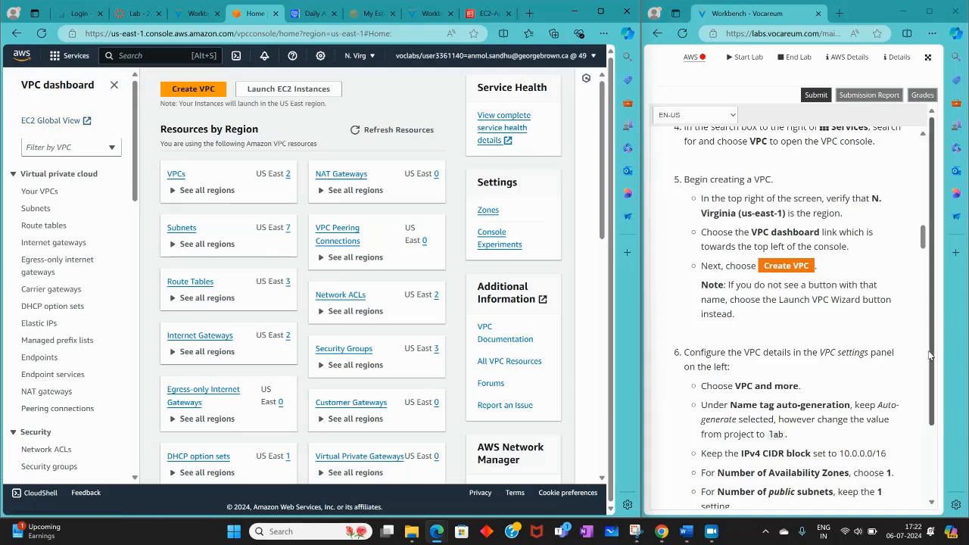
Start creating a VPC with VPC and more as the resources to create
{"action": "left_click", "coordinate": [199, 89]}
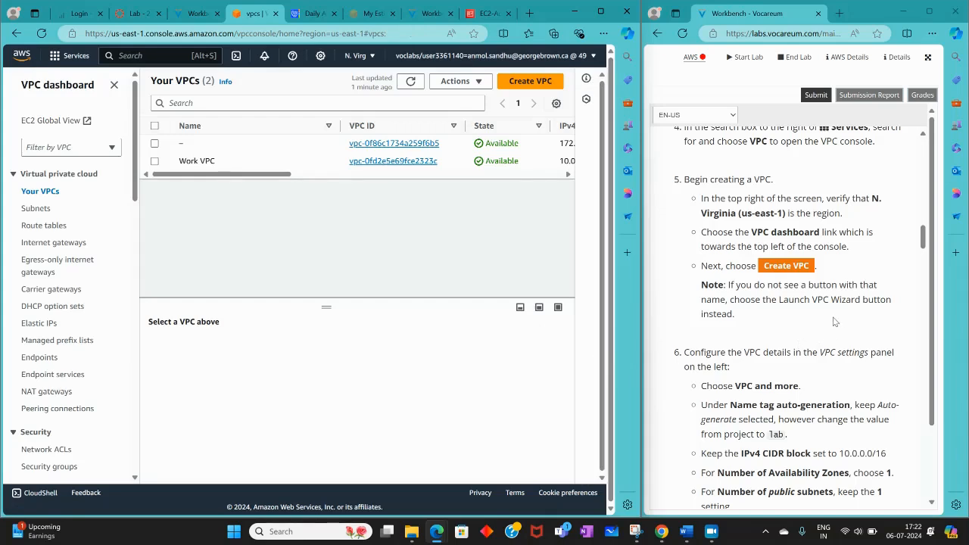
{"action": "scroll", "coordinate": [856, 361], "scroll_direction": "down", "scroll_amount": 2}
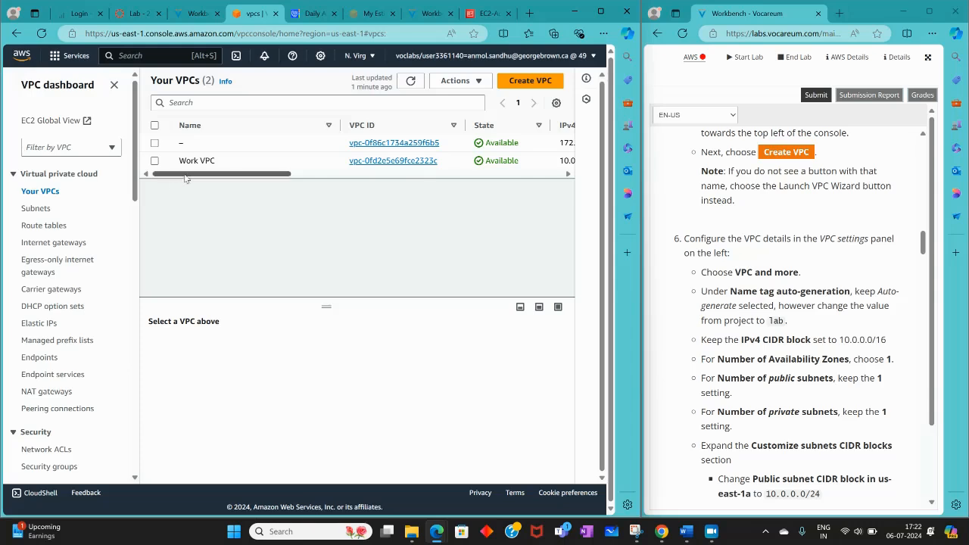
{"action": "left_click", "coordinate": [530, 81]}
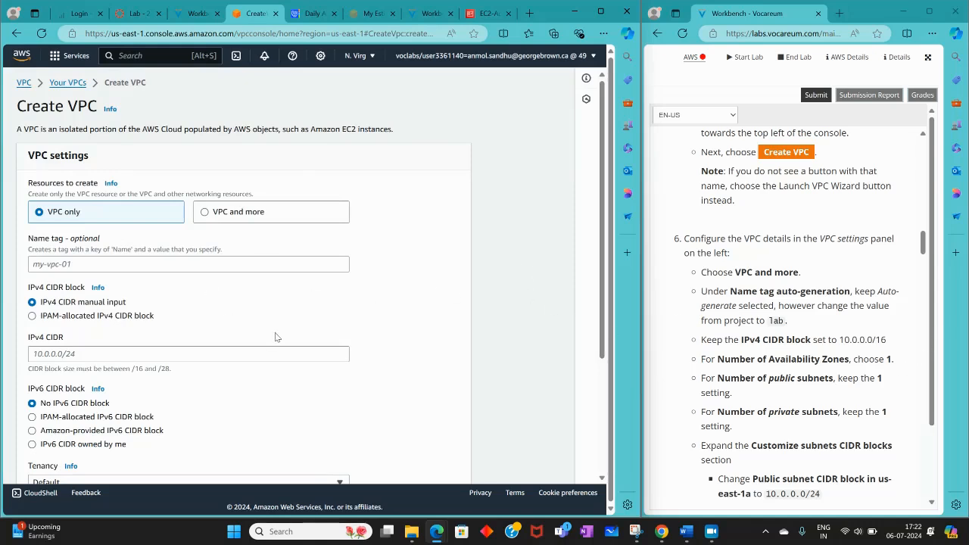
{"action": "left_click", "coordinate": [211, 215]}
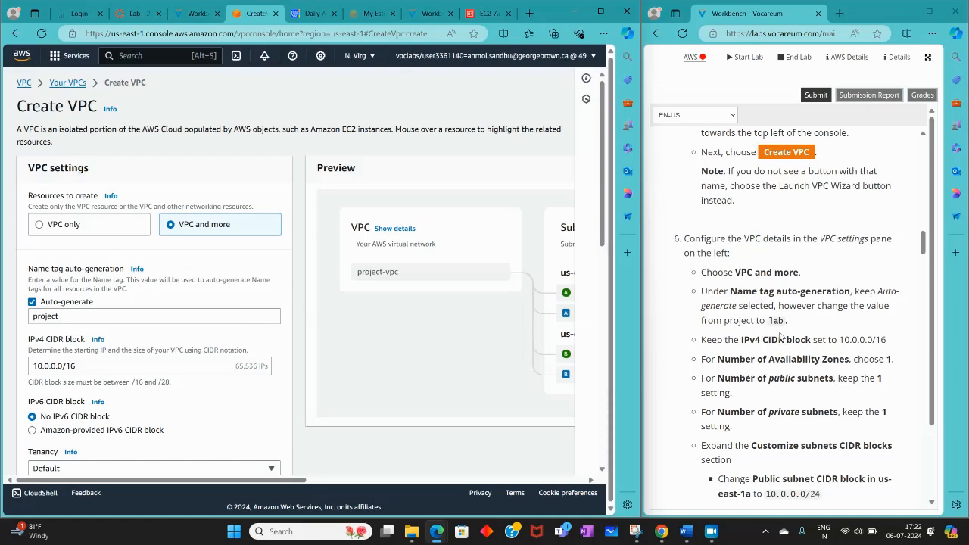
Set the auto-generated name tag value to lab in lowercase
{"action": "left_click_drag", "start_coordinate": [62, 316], "coordinate": [3, 305]}
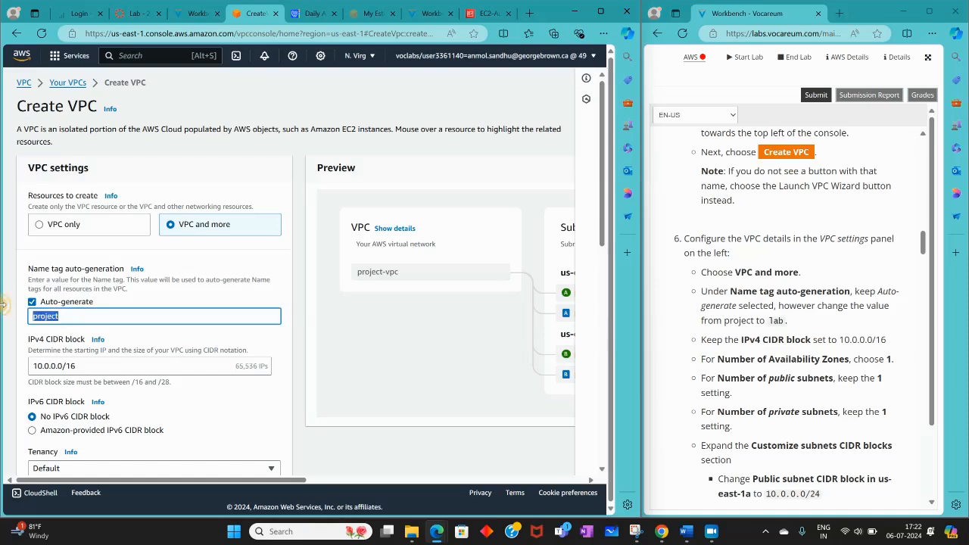
{"action": "type", "text": "LAB"}
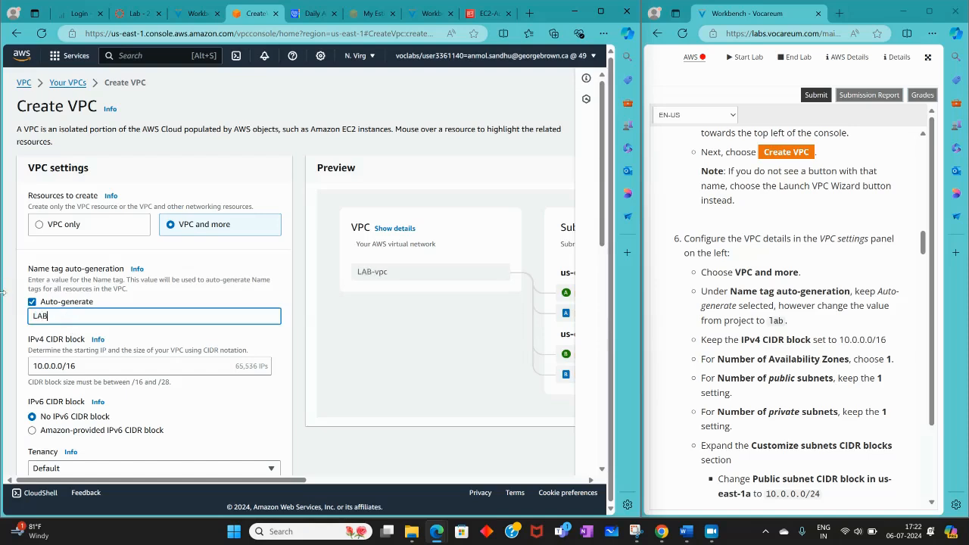
{"action": "key", "text": "BackSpace"}
{"action": "key", "text": "BackSpace"}
{"action": "key", "text": "BackSpace"}
{"action": "type", "text": "lab"}
Set the number of Availability Zones to 1
{"action": "scroll", "coordinate": [257, 389], "scroll_direction": "down", "scroll_amount": 1}
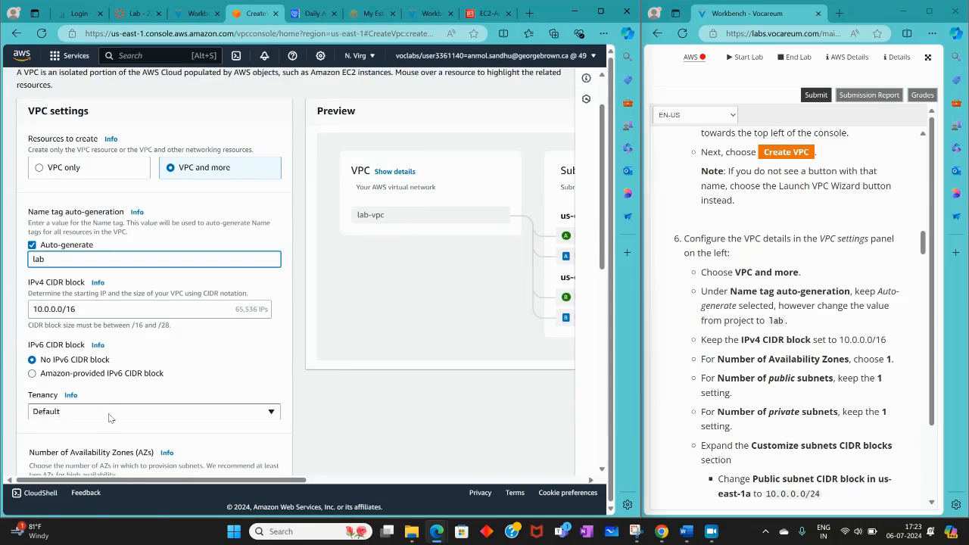
{"action": "scroll", "coordinate": [180, 367], "scroll_direction": "down", "scroll_amount": 3}
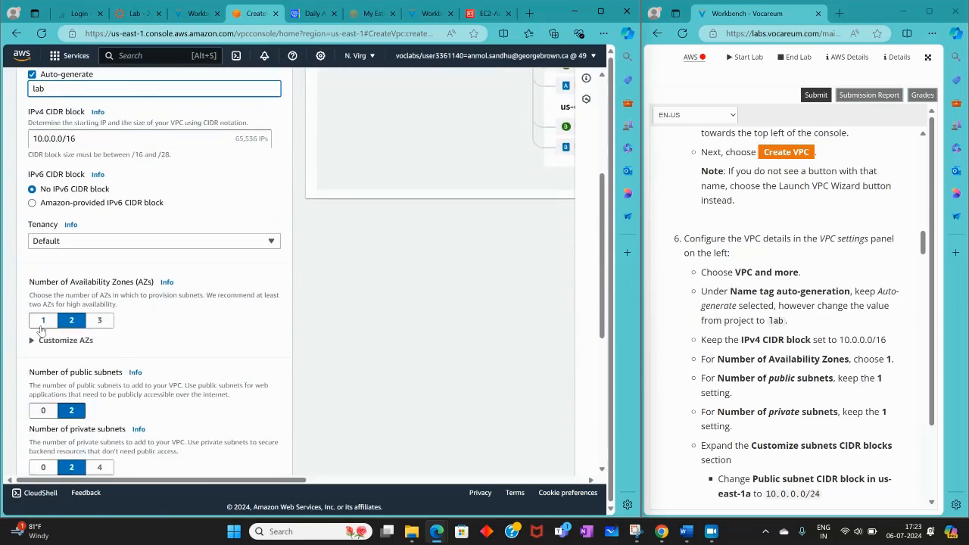
{"action": "scroll", "coordinate": [763, 363], "scroll_direction": "down", "scroll_amount": 3}
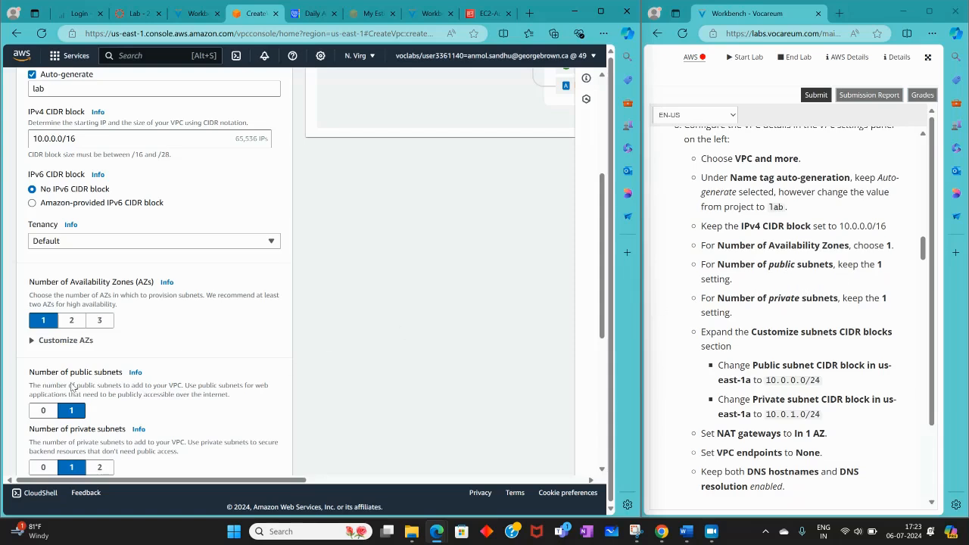
Expand the subnet CIDR block customization and set the public subnet CIDR block in us-east-1a to 10.0.0.0/24
{"action": "scroll", "coordinate": [69, 389], "scroll_direction": "down", "scroll_amount": 1}
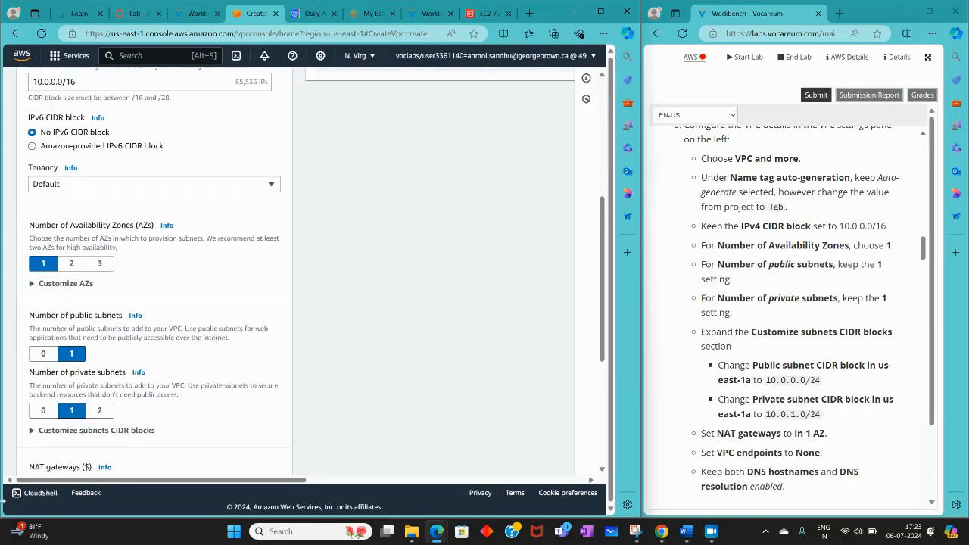
{"action": "scroll", "coordinate": [744, 330], "scroll_direction": "down", "scroll_amount": 1}
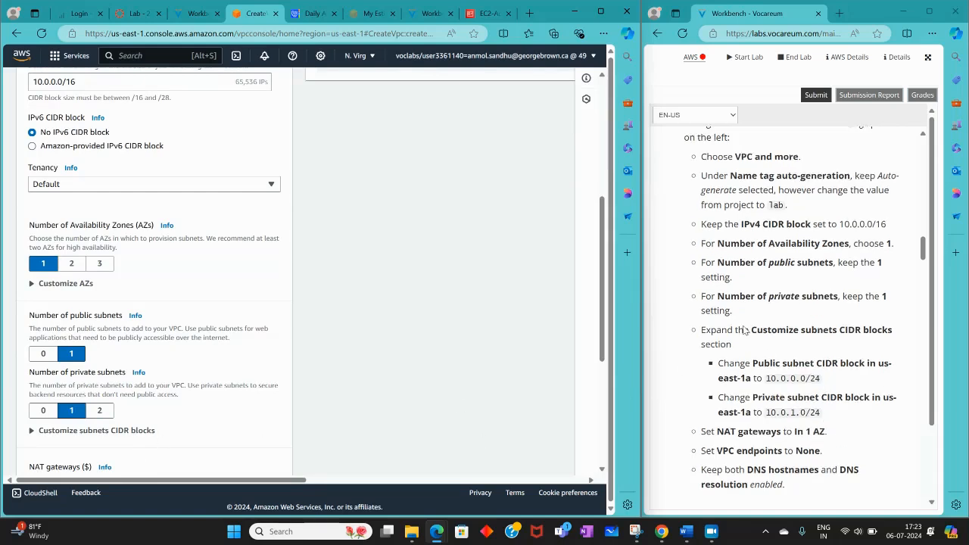
{"action": "scroll", "coordinate": [744, 330], "scroll_direction": "down", "scroll_amount": 3}
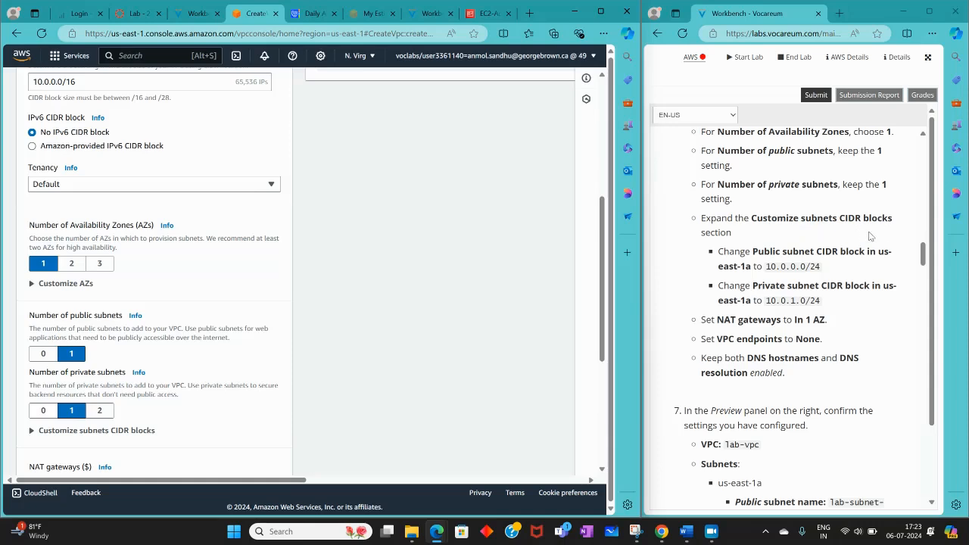
{"action": "scroll", "coordinate": [140, 356], "scroll_direction": "down", "scroll_amount": 3}
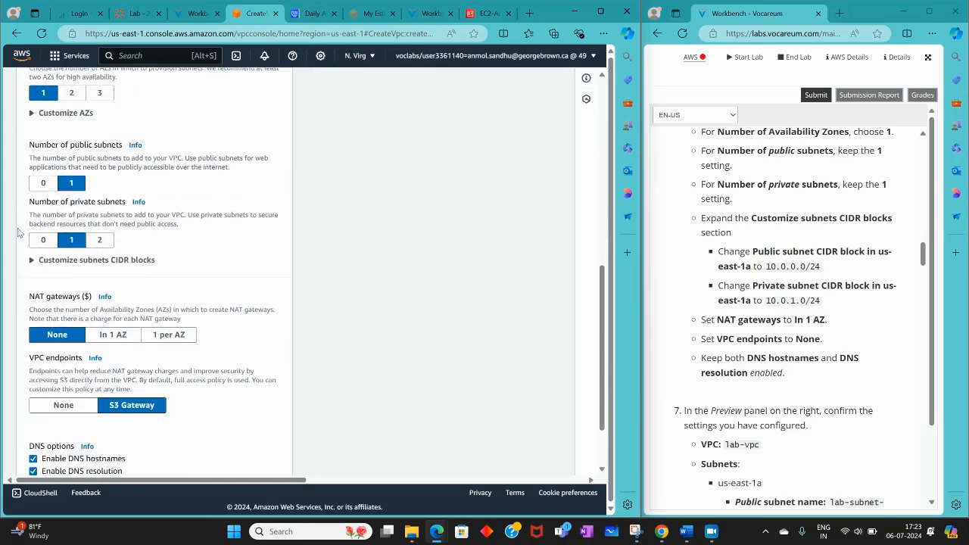
{"action": "left_click", "coordinate": [34, 260]}
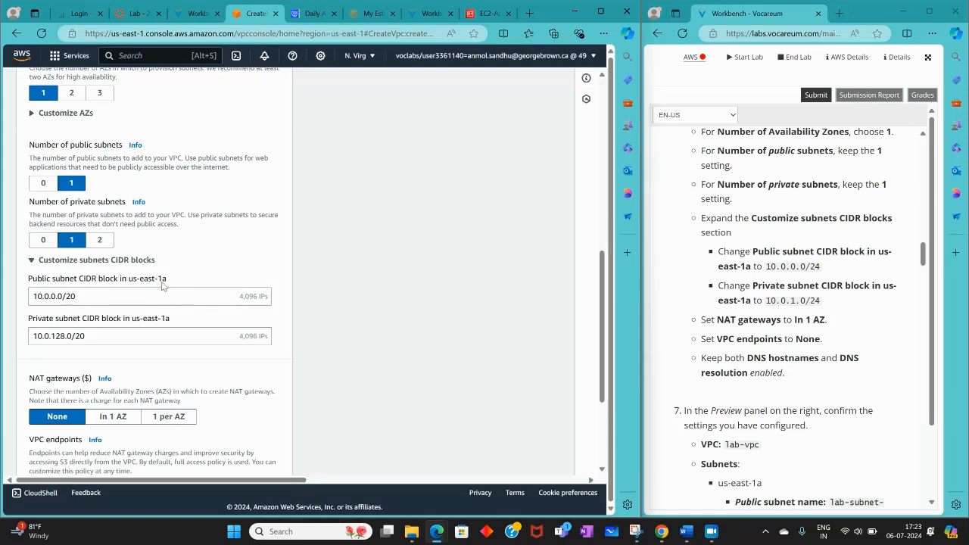
{"action": "left_click", "coordinate": [114, 296]}
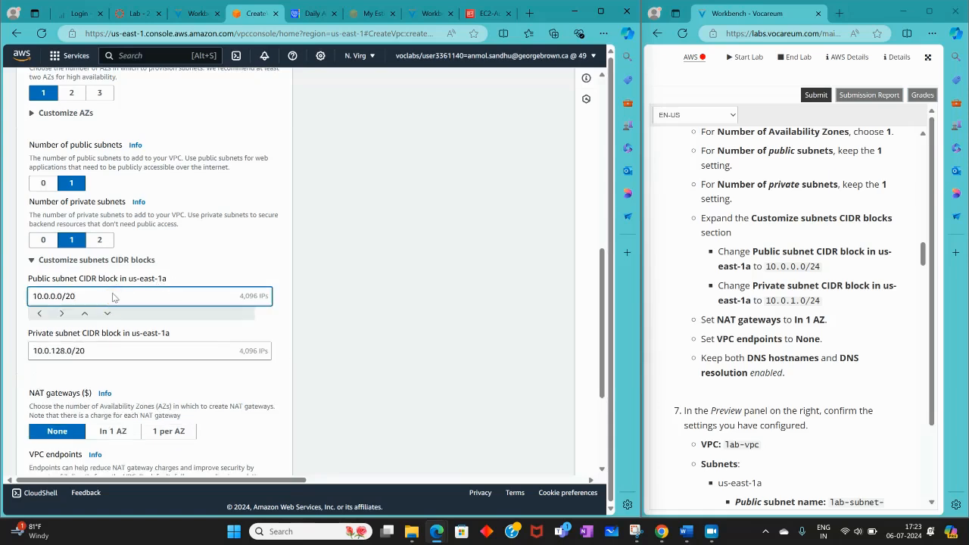
{"action": "key", "text": "BackSpace"}
{"action": "type", "text": "4"}
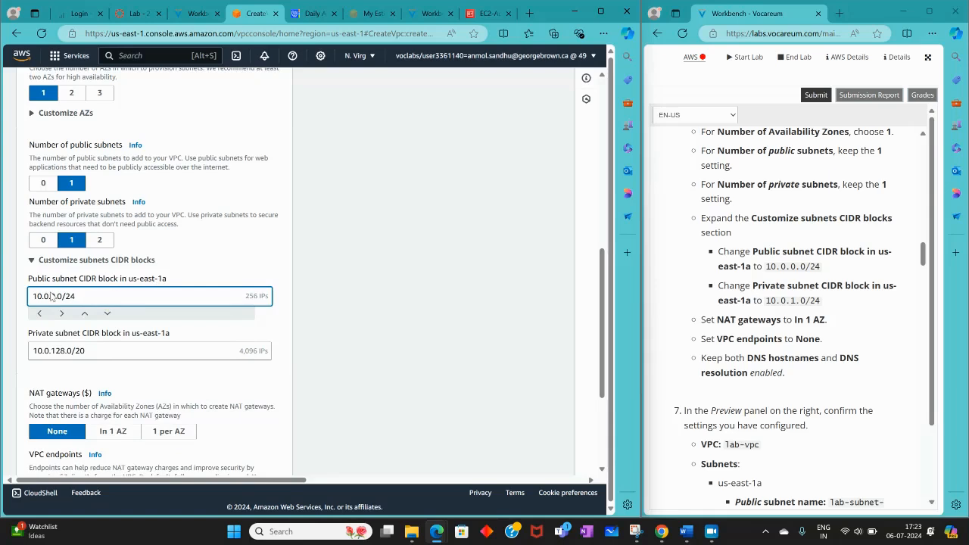
Set the private subnet CIDR block in us-east-1a to 10.0.1.0/24
{"action": "left_click", "coordinate": [79, 349]}
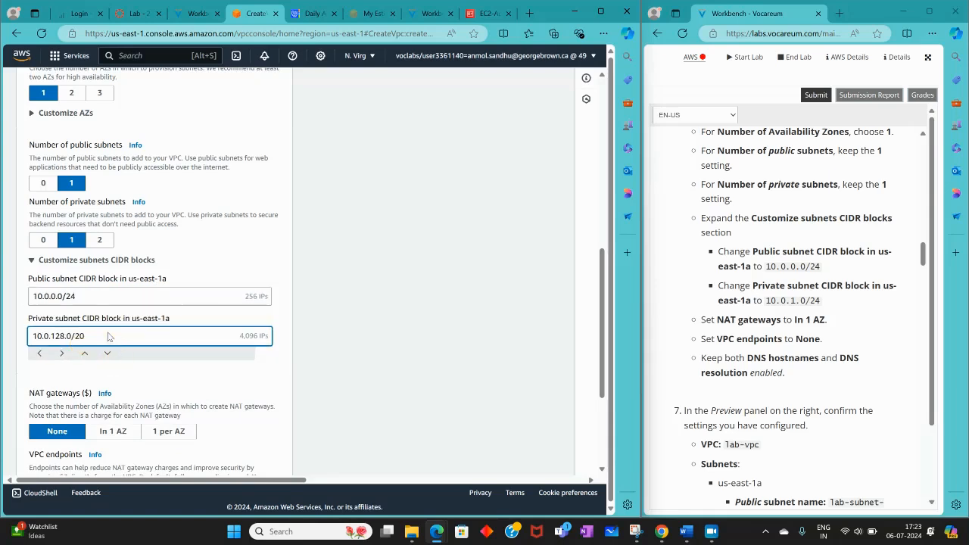
{"action": "key", "text": "BackSpace"}
{"action": "key", "text": "BackSpace"}
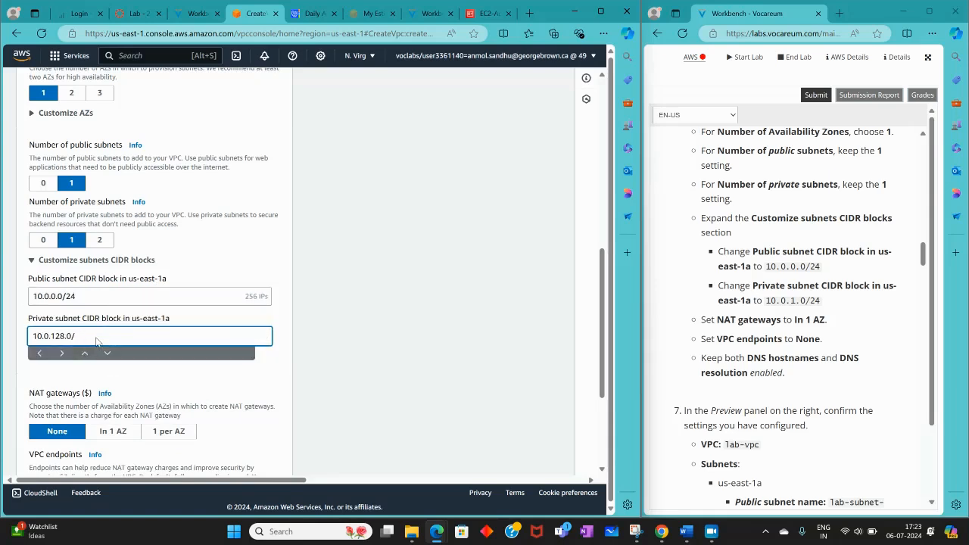
{"action": "key", "text": "BackSpace"}
{"action": "key", "text": "BackSpace"}
{"action": "type", "text": ".0/24"}
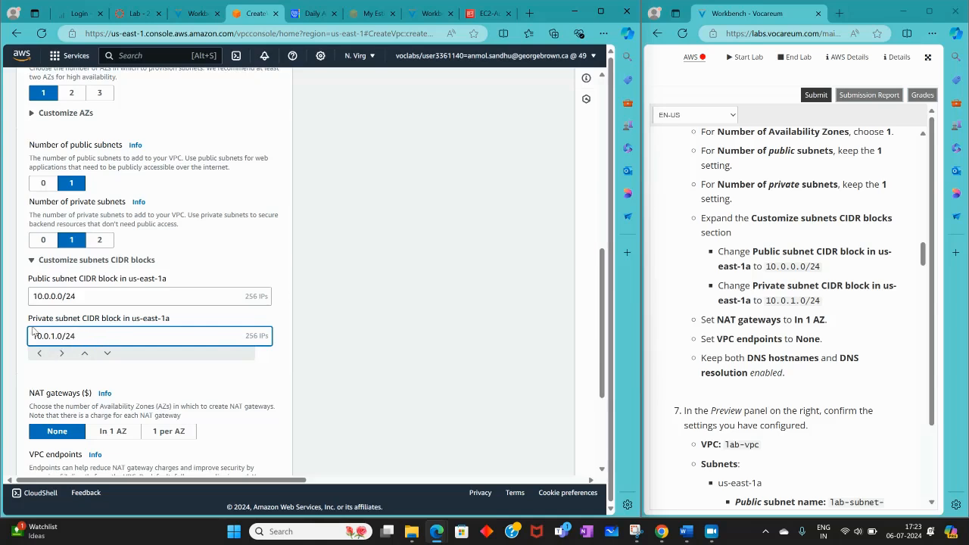
Set NAT gateways to In 1 AZ and VPC endpoints to None
{"action": "scroll", "coordinate": [34, 331], "scroll_direction": "down", "scroll_amount": 2}
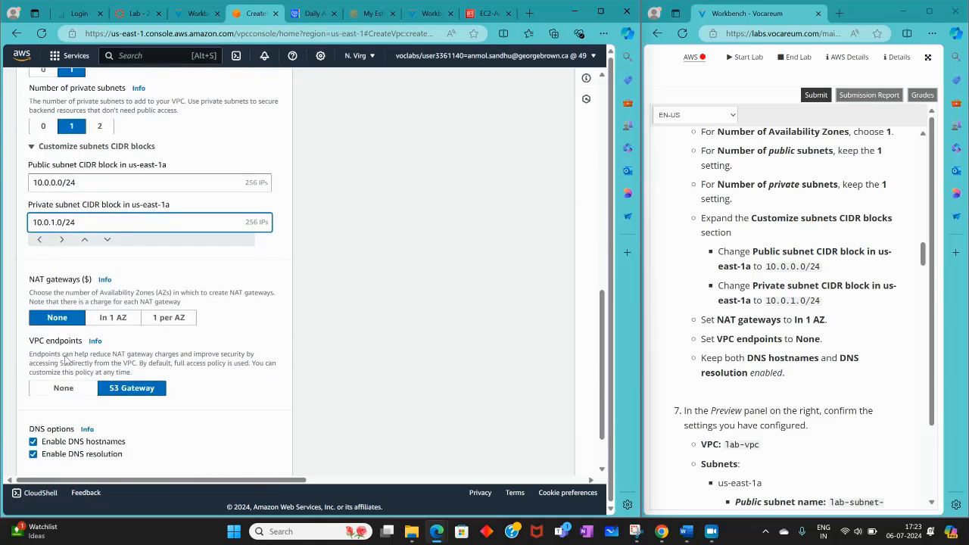
{"action": "left_click", "coordinate": [110, 317]}
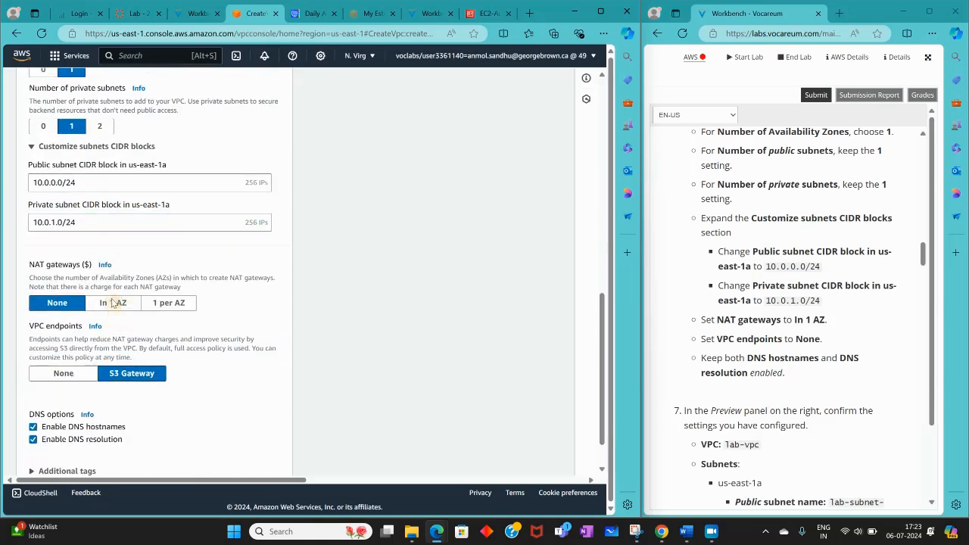
{"action": "left_click", "coordinate": [112, 302]}
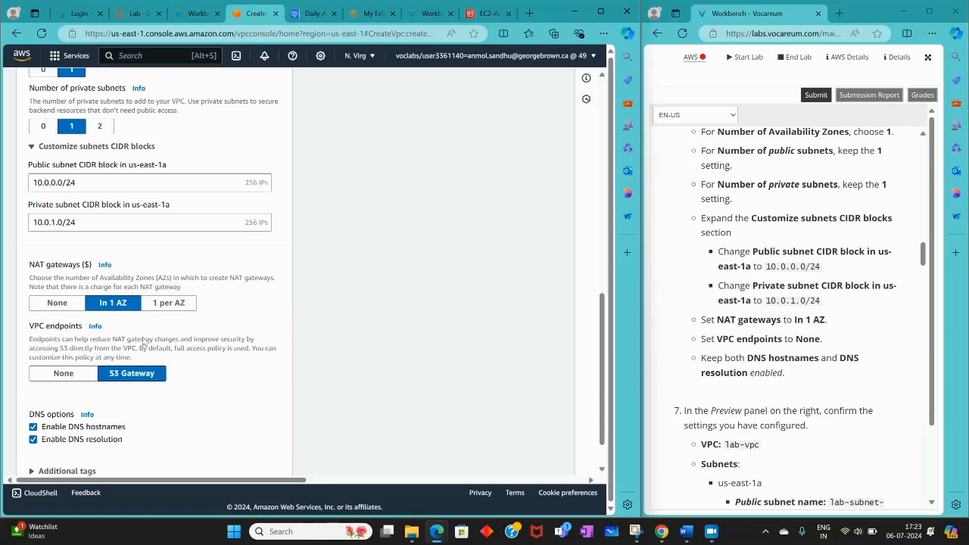
{"action": "left_click", "coordinate": [72, 374]}
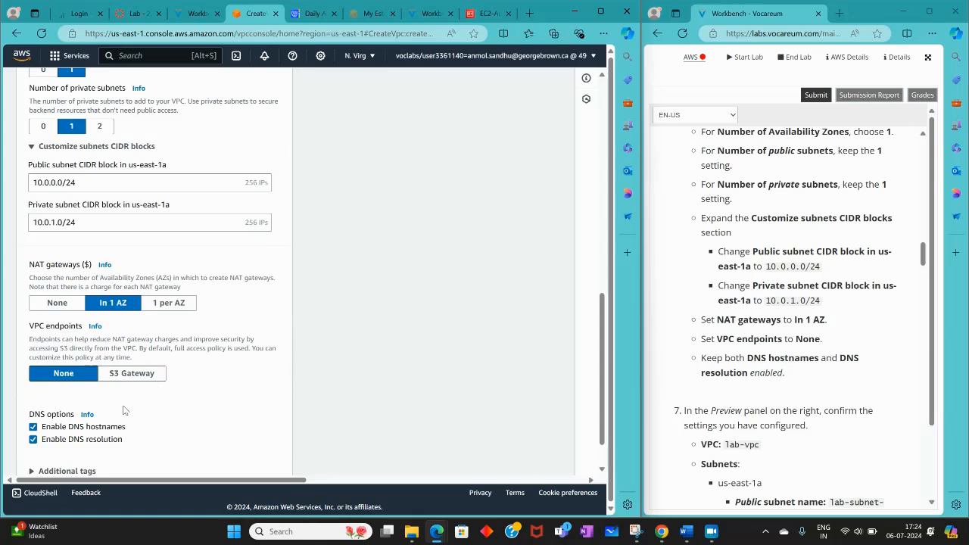
{"action": "scroll", "coordinate": [124, 411], "scroll_direction": "down", "scroll_amount": 2}
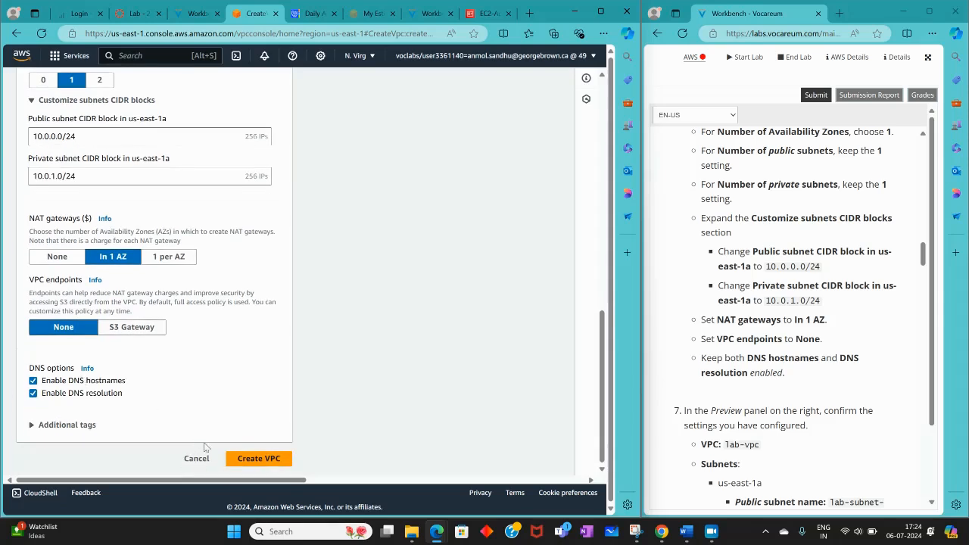
Check the VPC preview's subnets, route tables and network connections against the names in the lab instructions
{"action": "scroll", "coordinate": [710, 365], "scroll_direction": "down", "scroll_amount": 3}
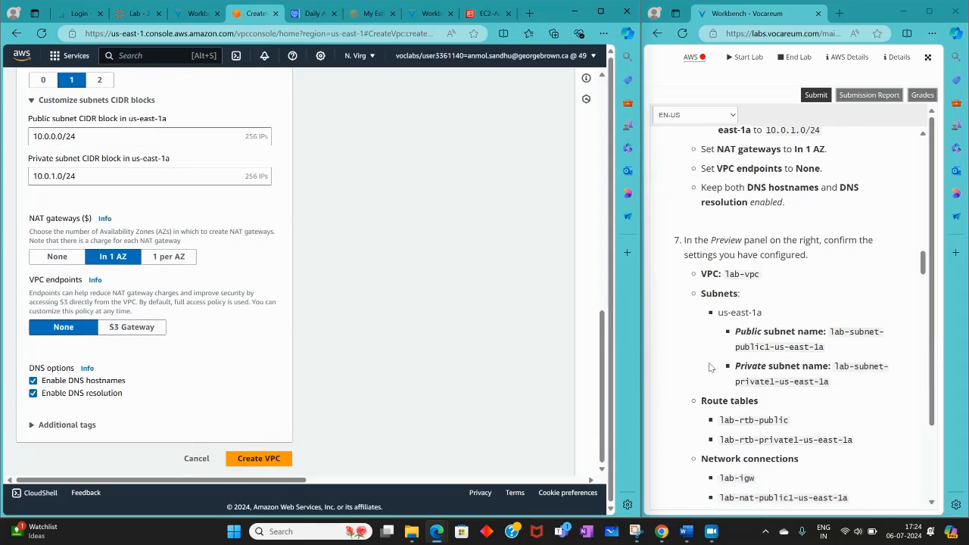
{"action": "scroll", "coordinate": [274, 407], "scroll_direction": "up", "scroll_amount": 10}
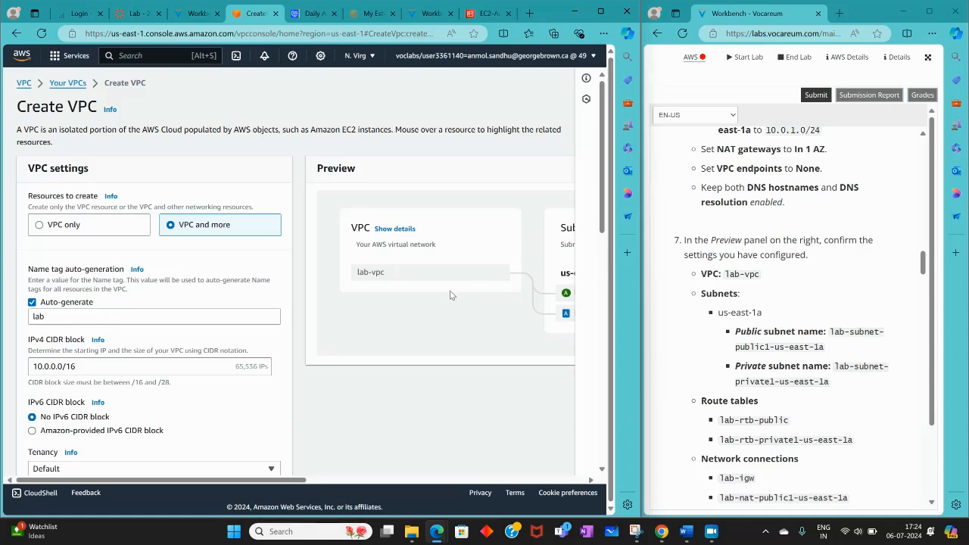
{"action": "left_click_drag", "start_coordinate": [284, 480], "coordinate": [425, 476]}
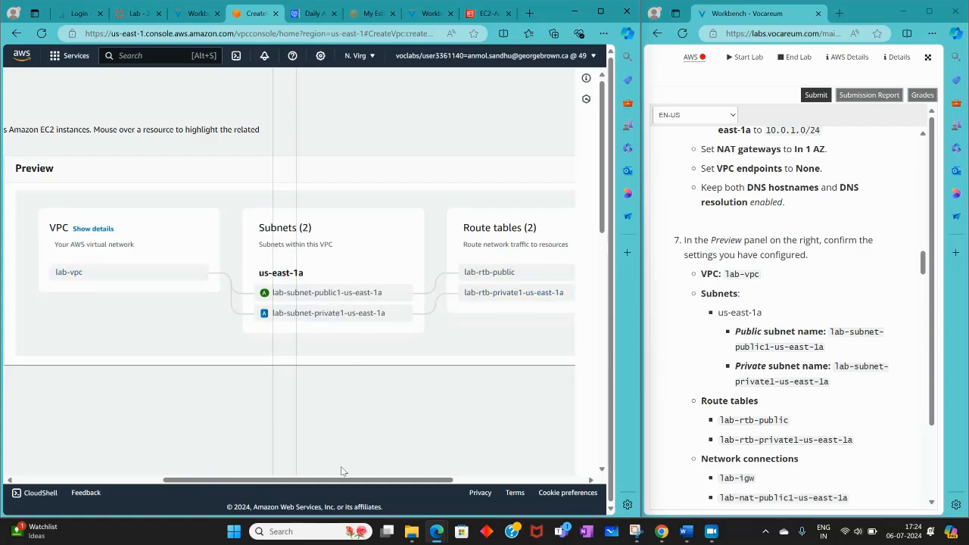
{"action": "left_click_drag", "start_coordinate": [341, 479], "coordinate": [417, 480]}
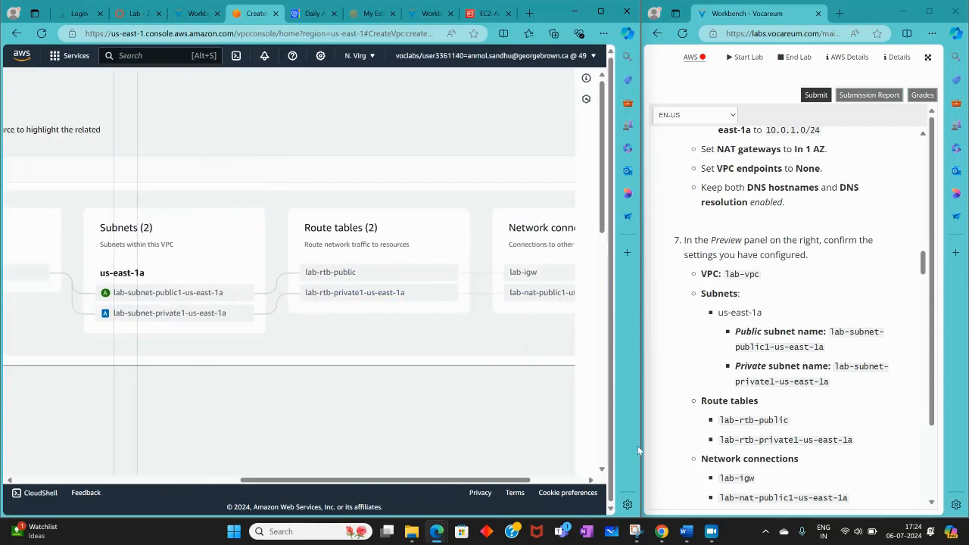
{"action": "scroll", "coordinate": [757, 359], "scroll_direction": "down", "scroll_amount": 3}
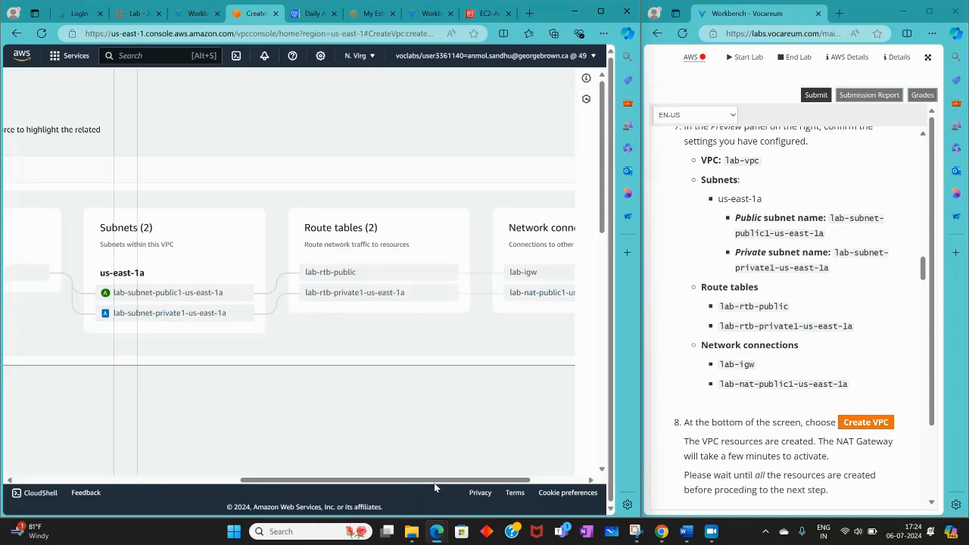
{"action": "left_click_drag", "start_coordinate": [437, 479], "coordinate": [548, 474]}
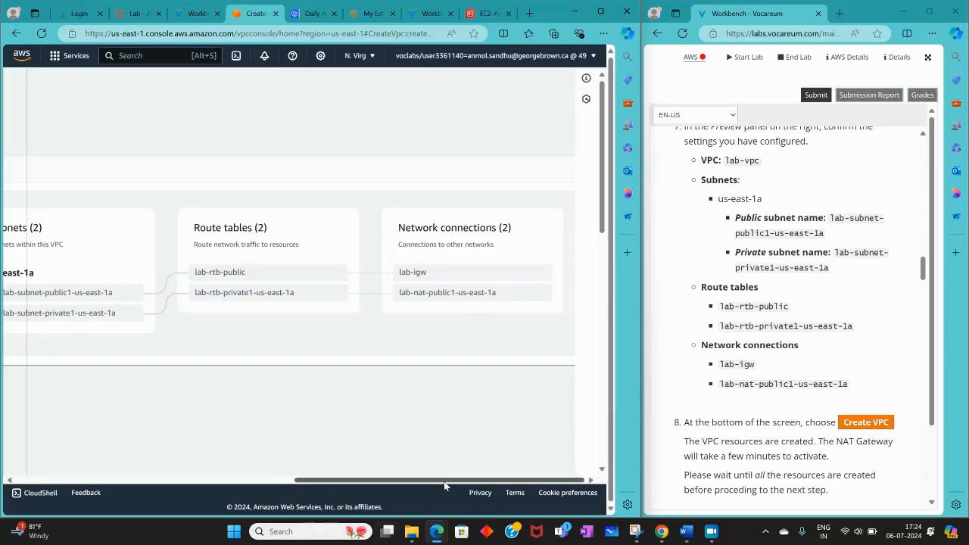
Create the VPC with the configured subnets, NAT gateway and DNS options
{"action": "left_click_drag", "start_coordinate": [445, 481], "coordinate": [66, 456]}
{"action": "scroll", "coordinate": [211, 318], "scroll_direction": "down", "scroll_amount": 1}
{"action": "scroll", "coordinate": [211, 318], "scroll_direction": "down", "scroll_amount": 10}
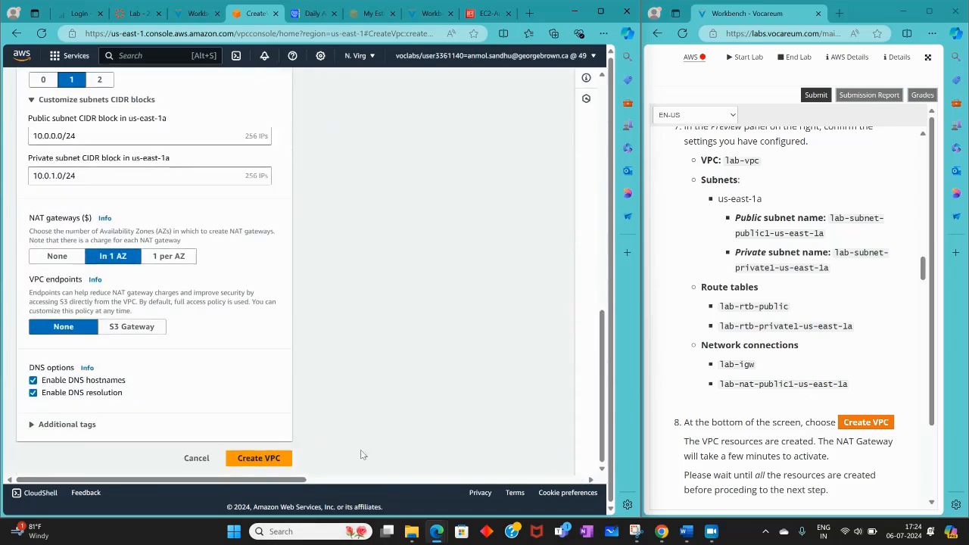
{"action": "scroll", "coordinate": [745, 345], "scroll_direction": "down", "scroll_amount": 3}
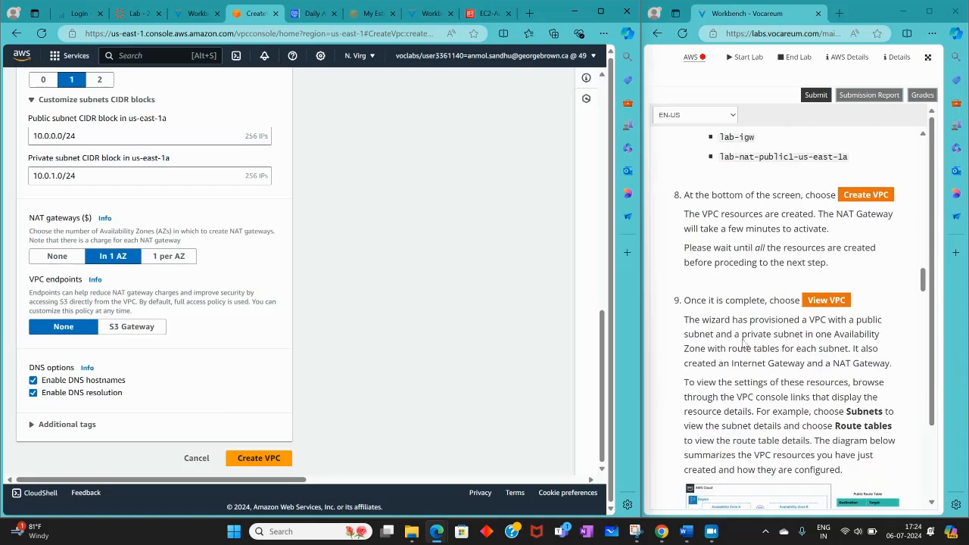
{"action": "left_click", "coordinate": [246, 457]}
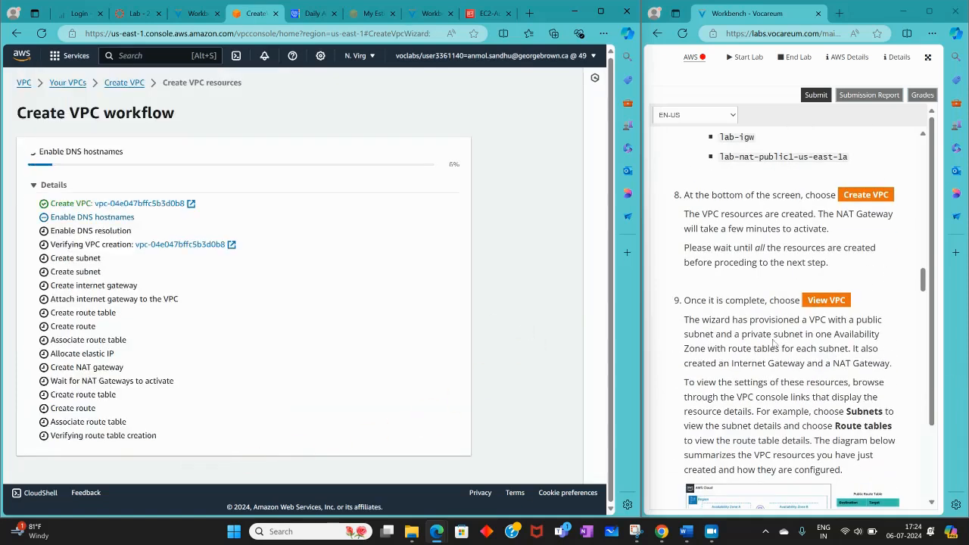
Open the new lab-vpc from the completed creation workflow and review its details and resource map
{"action": "scroll", "coordinate": [870, 306], "scroll_direction": "down", "scroll_amount": 2}
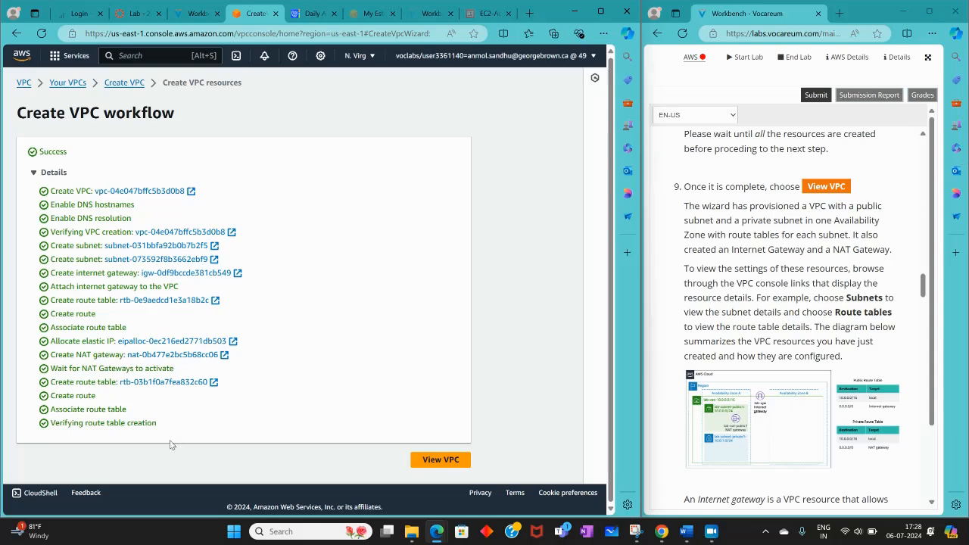
{"action": "left_click", "coordinate": [448, 457]}
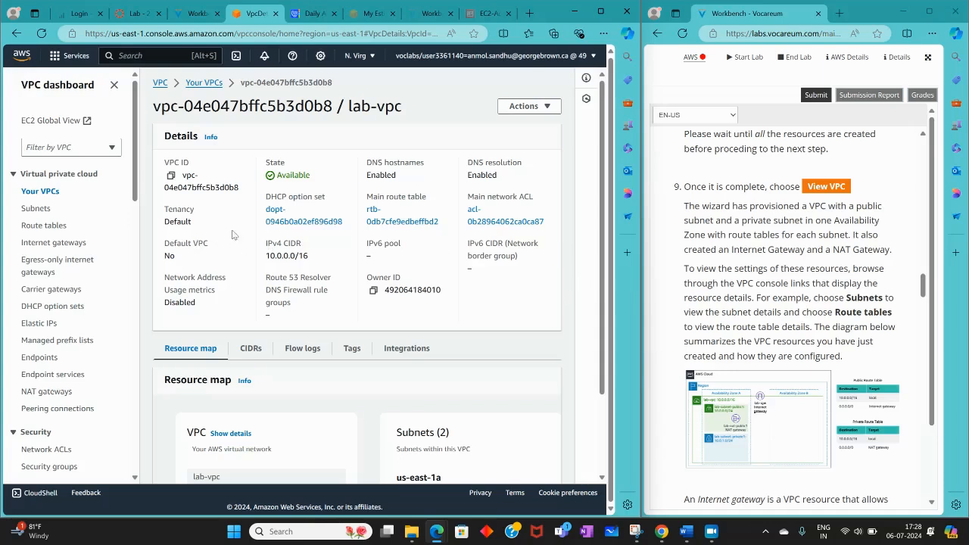
{"action": "scroll", "coordinate": [526, 293], "scroll_direction": "down", "scroll_amount": 2}
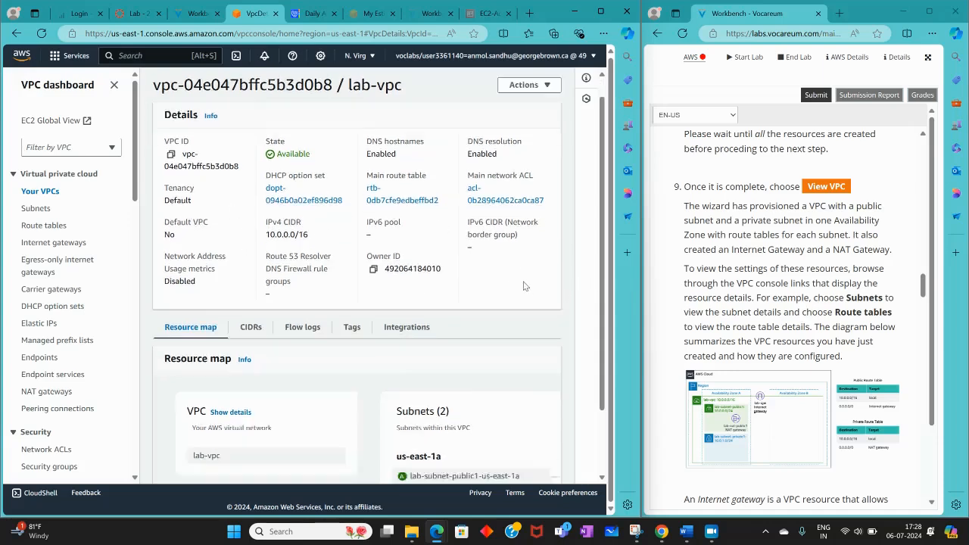
{"action": "scroll", "coordinate": [446, 347], "scroll_direction": "up", "scroll_amount": 2}
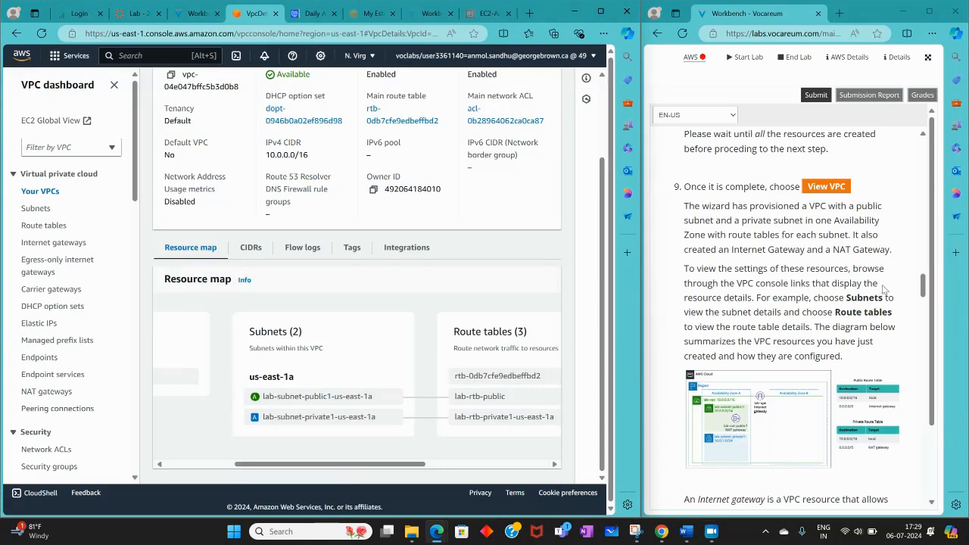
Open the details of lab-subnet-public1-us-east-1a from the resource map, and return to the VPC page
{"action": "left_click", "coordinate": [318, 395]}
{"action": "left_click", "coordinate": [390, 401]}
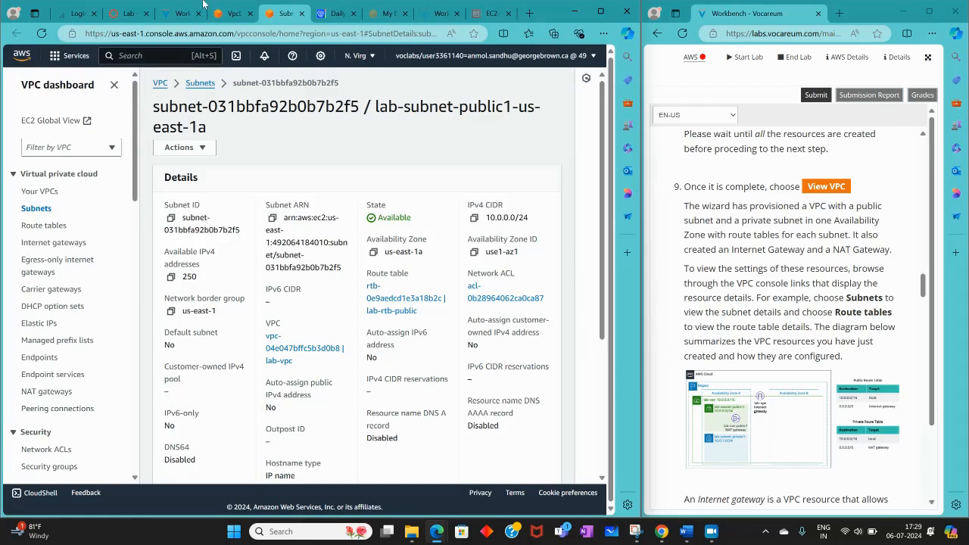
{"action": "left_click", "coordinate": [230, 13]}
Read the lab notes on the internet gateway, NAT gateway and subnet CIDRs, and look over the lab-vpc resource map
{"action": "scroll", "coordinate": [936, 371], "scroll_direction": "down", "scroll_amount": 5}
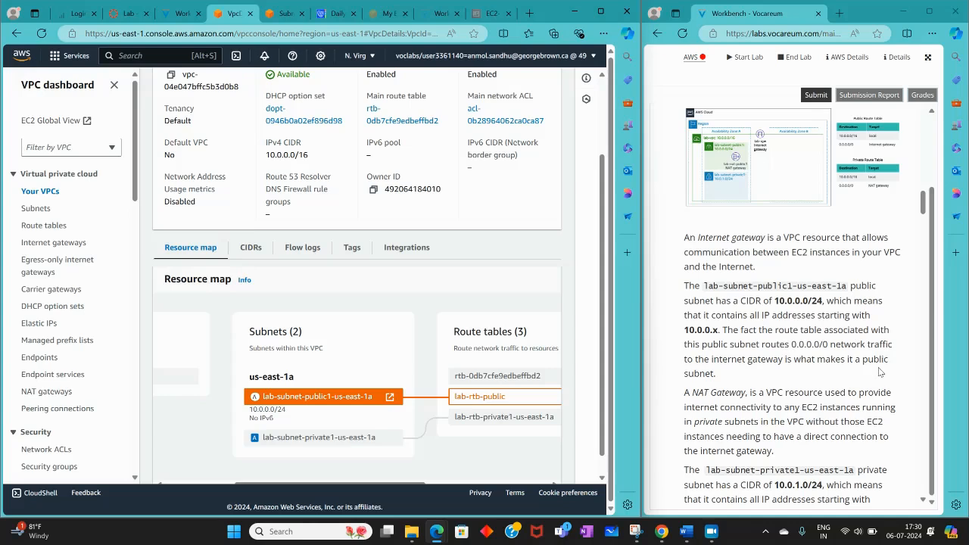
{"action": "scroll", "coordinate": [763, 387], "scroll_direction": "down", "scroll_amount": 3}
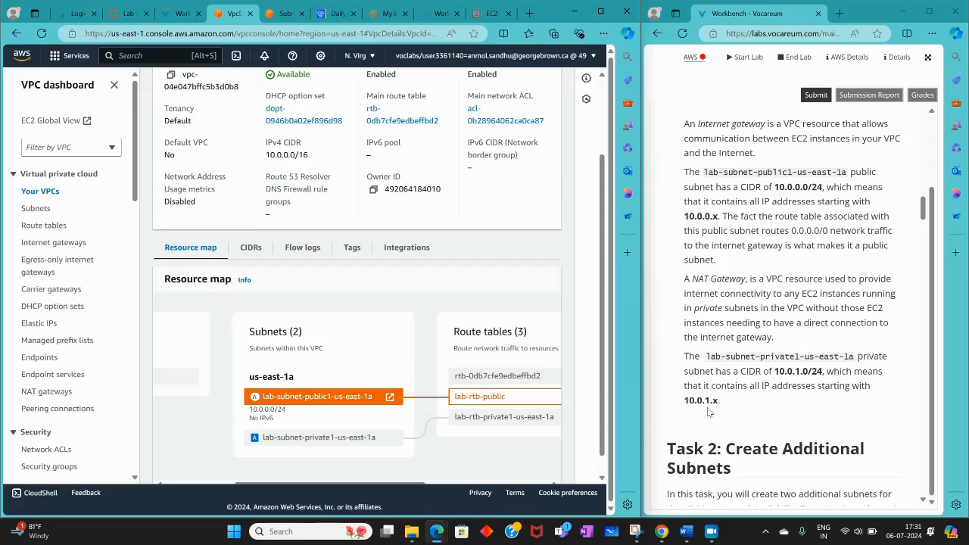
{"action": "scroll", "coordinate": [728, 410], "scroll_direction": "down", "scroll_amount": 2}
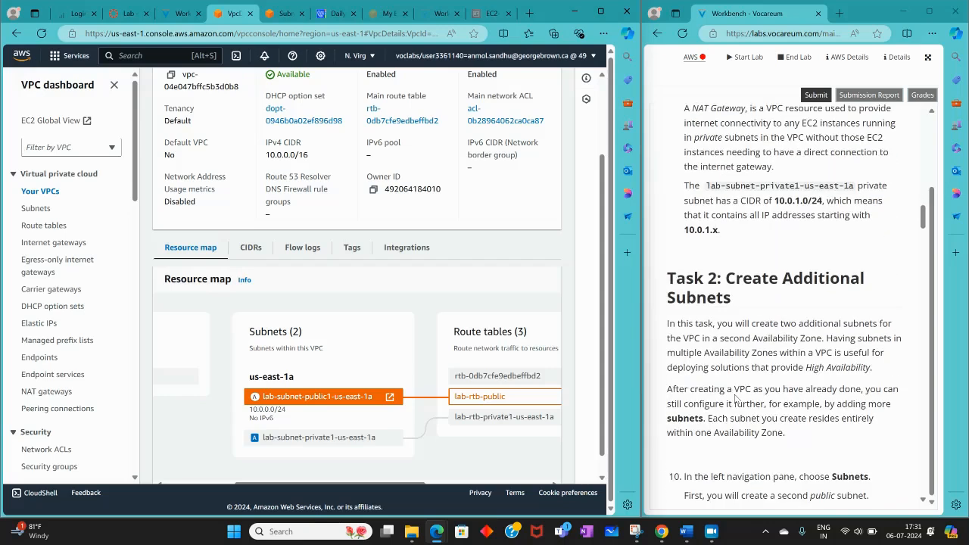
{"action": "scroll", "coordinate": [736, 399], "scroll_direction": "up", "scroll_amount": 3}
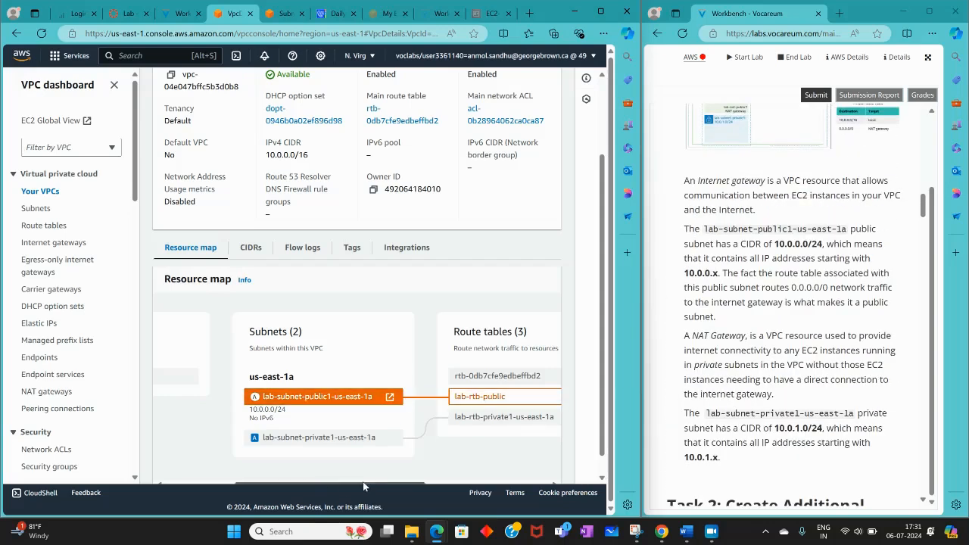
{"action": "left_click_drag", "start_coordinate": [263, 466], "coordinate": [117, 457]}
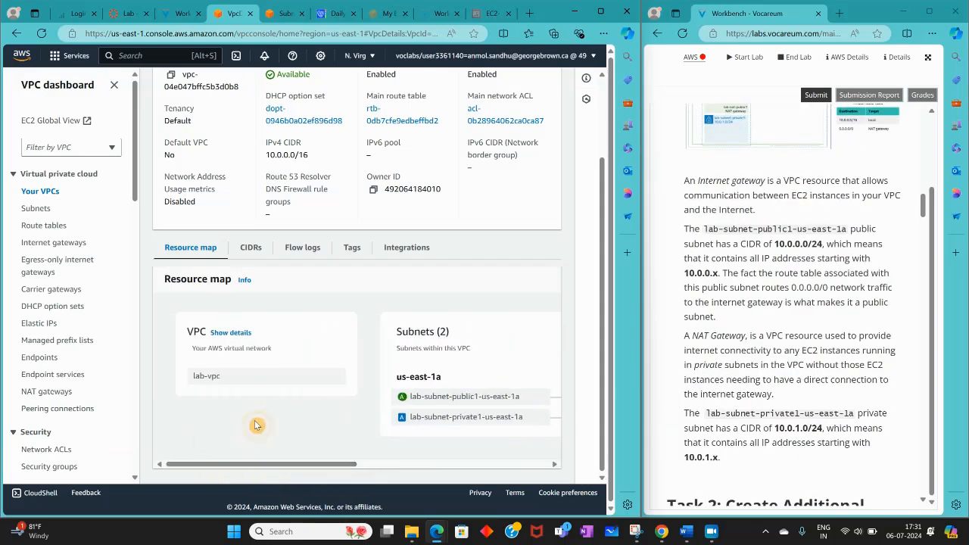
{"action": "scroll", "coordinate": [255, 420], "scroll_direction": "up", "scroll_amount": 2}
{"action": "left_click", "coordinate": [713, 531]}
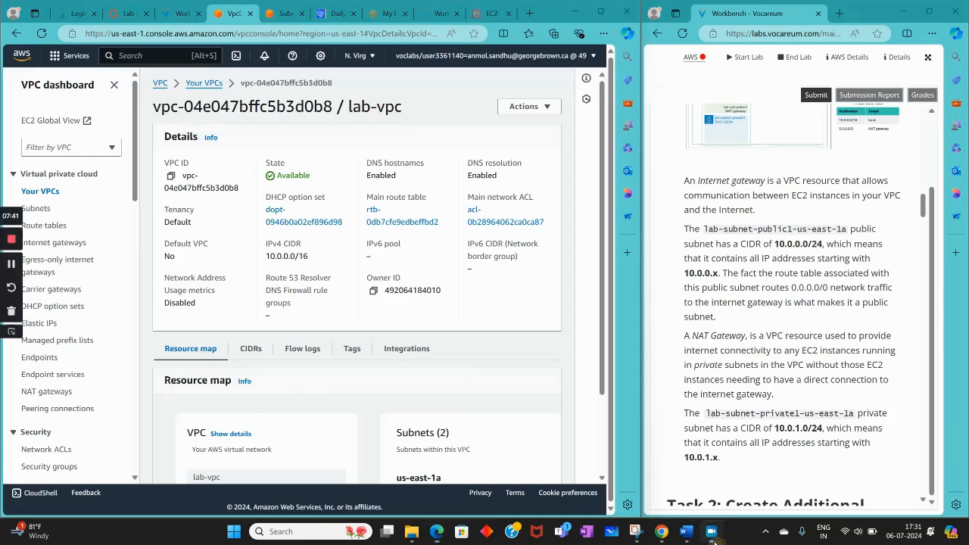
{"action": "left_click", "coordinate": [11, 264]}
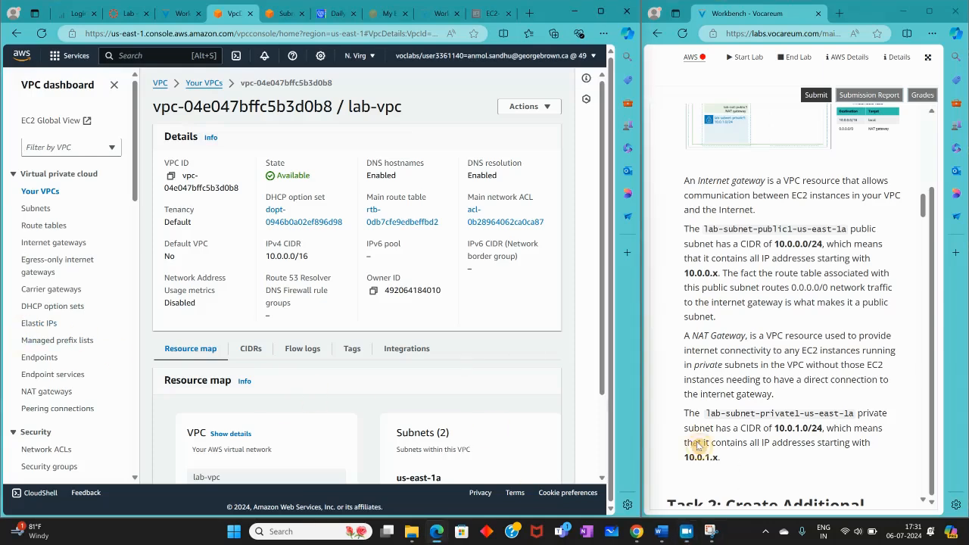
Read the Task 2 instructions for additional subnets and start creating a new subnet from the VPC's subnet list
{"action": "scroll", "coordinate": [913, 439], "scroll_direction": "down", "scroll_amount": 2}
{"action": "scroll", "coordinate": [913, 440], "scroll_direction": "down", "scroll_amount": 1}
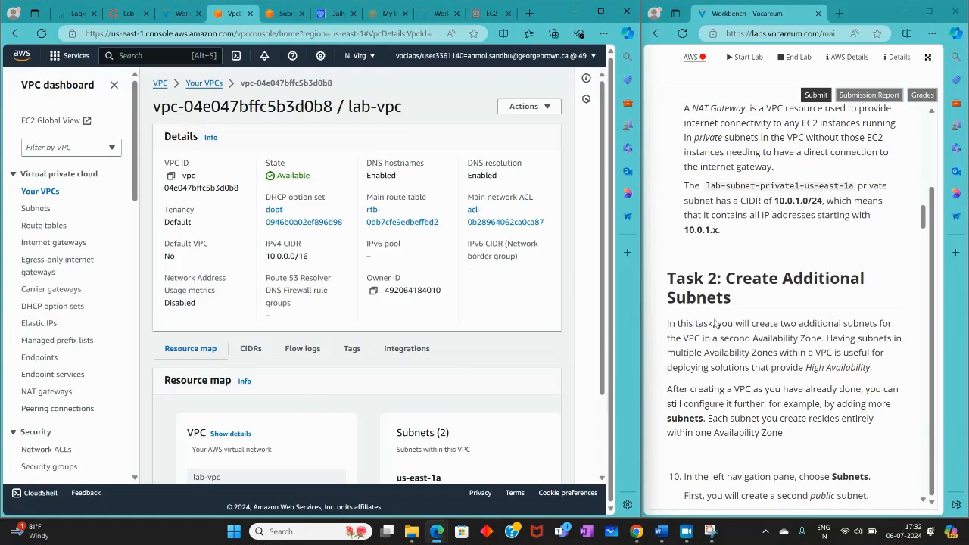
{"action": "scroll", "coordinate": [716, 324], "scroll_direction": "down", "scroll_amount": 2}
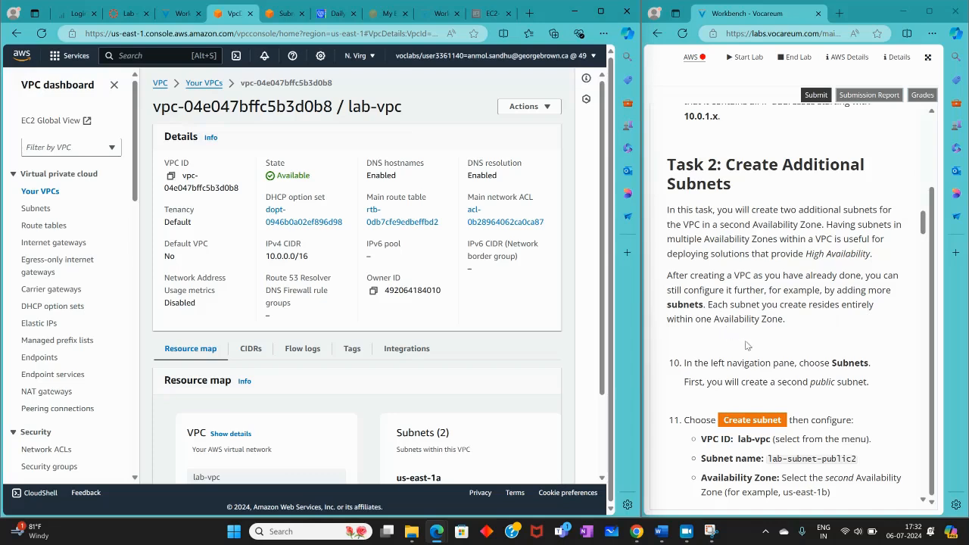
{"action": "scroll", "coordinate": [729, 349], "scroll_direction": "down", "scroll_amount": 3}
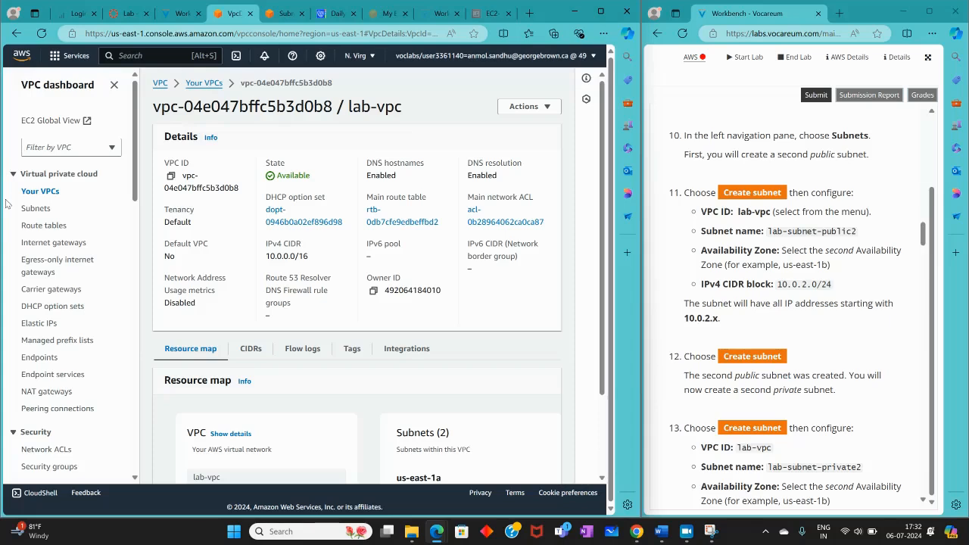
{"action": "left_click", "coordinate": [34, 208]}
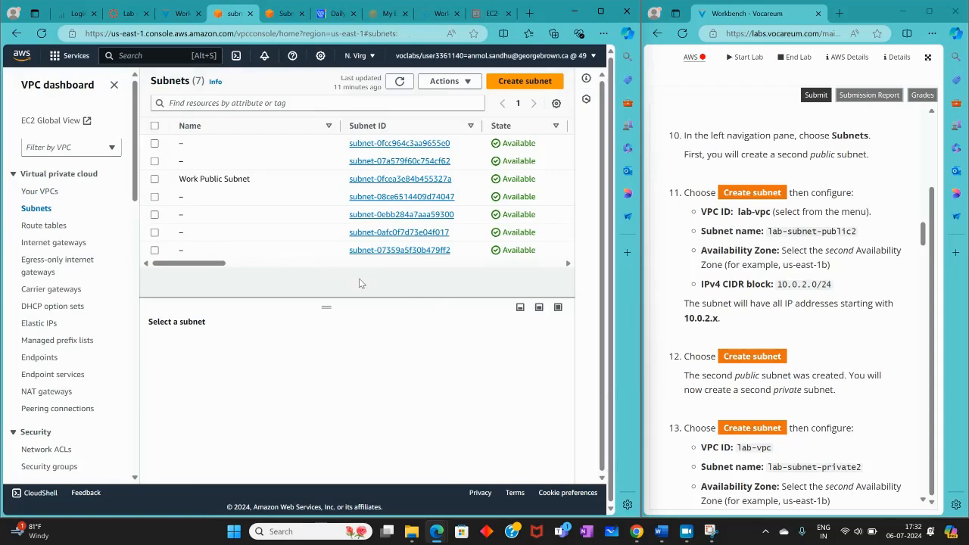
{"action": "left_click", "coordinate": [506, 82]}
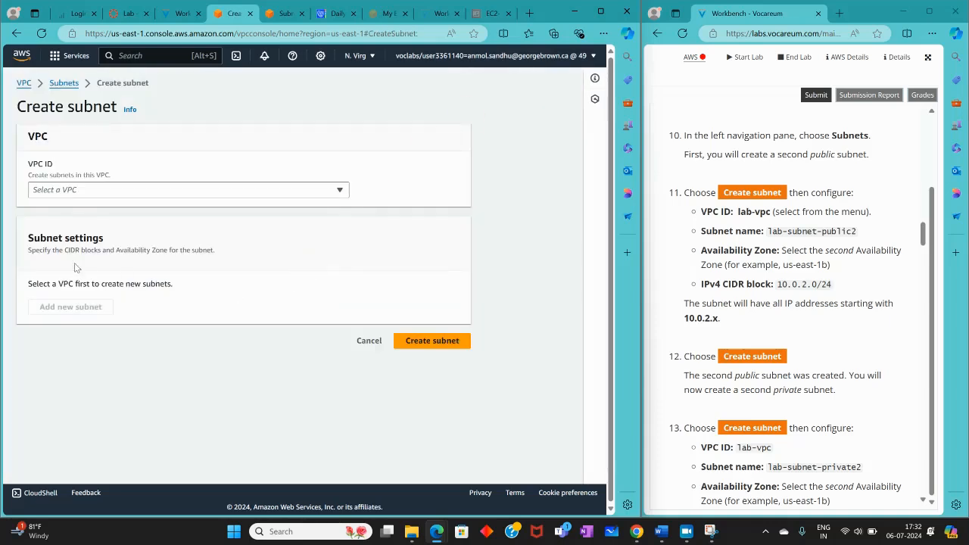
Search the available VPCs for "lab" and choose lab-vpc as the VPC for the new subnet
{"action": "left_click", "coordinate": [66, 191]}
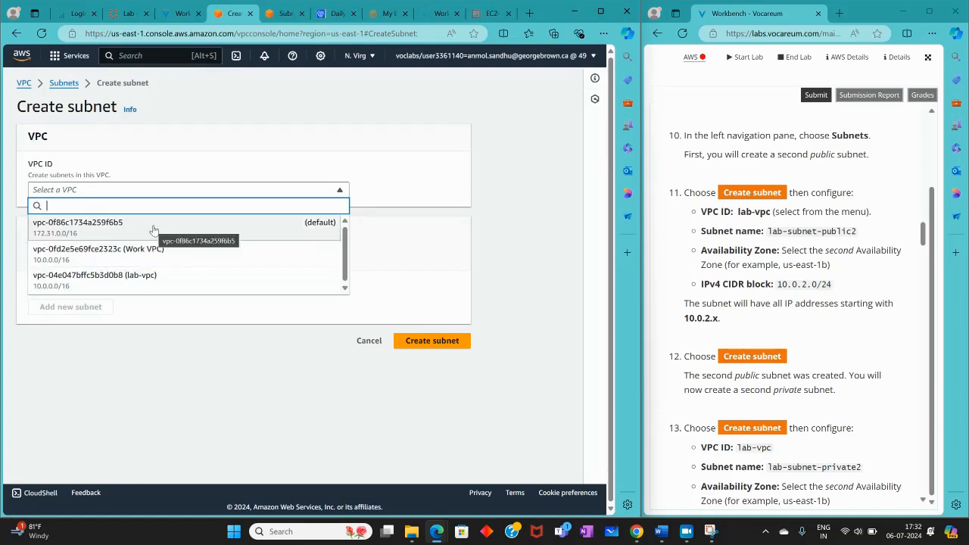
{"action": "left_click", "coordinate": [220, 175]}
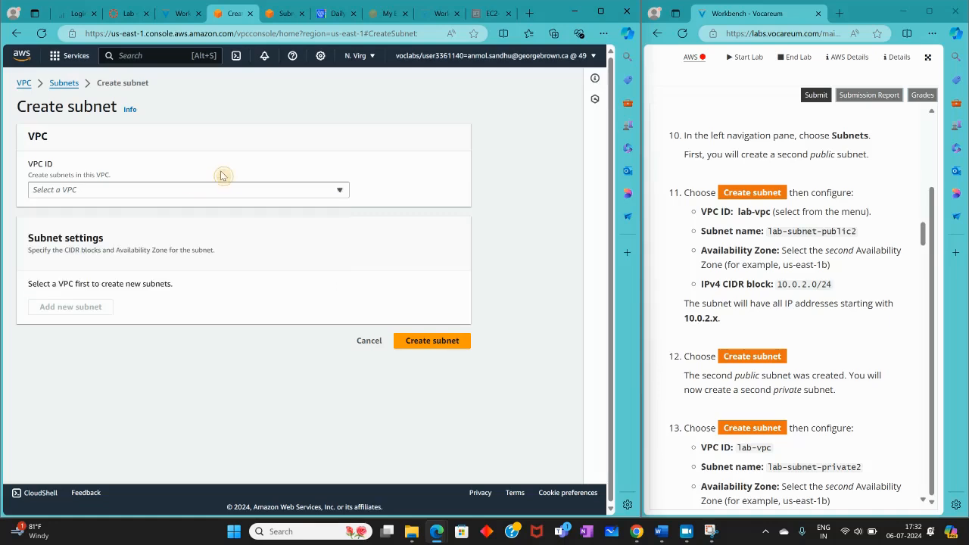
{"action": "left_click", "coordinate": [183, 193]}
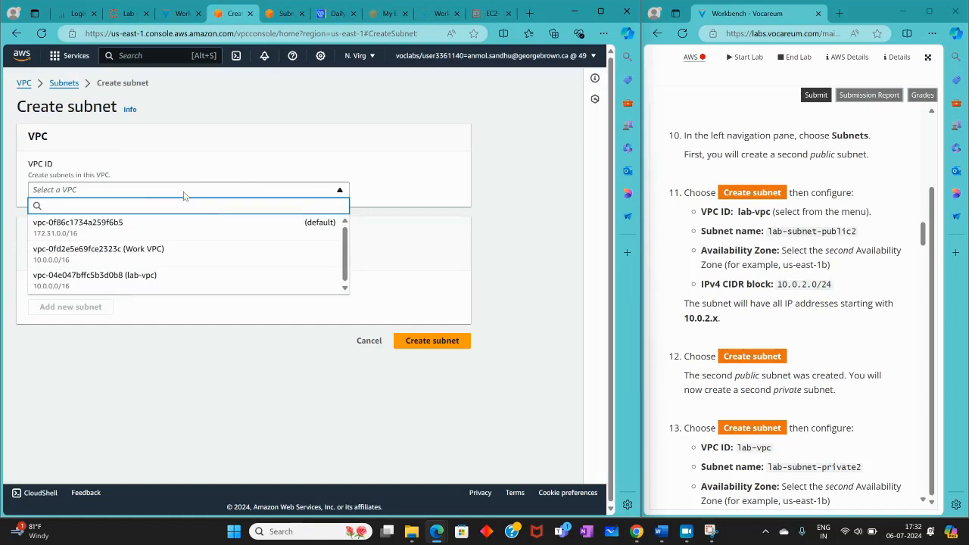
{"action": "type", "text": "lab"}
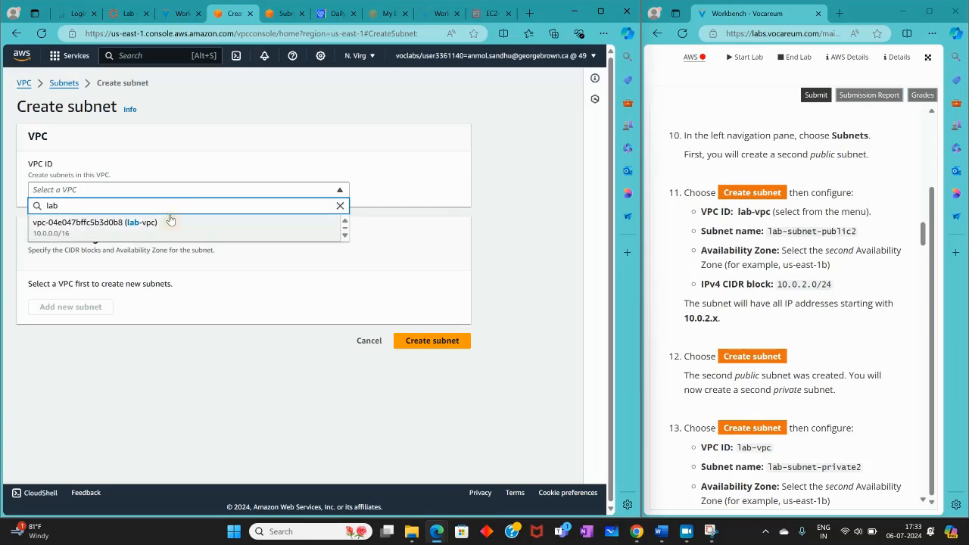
{"action": "left_click", "coordinate": [170, 221]}
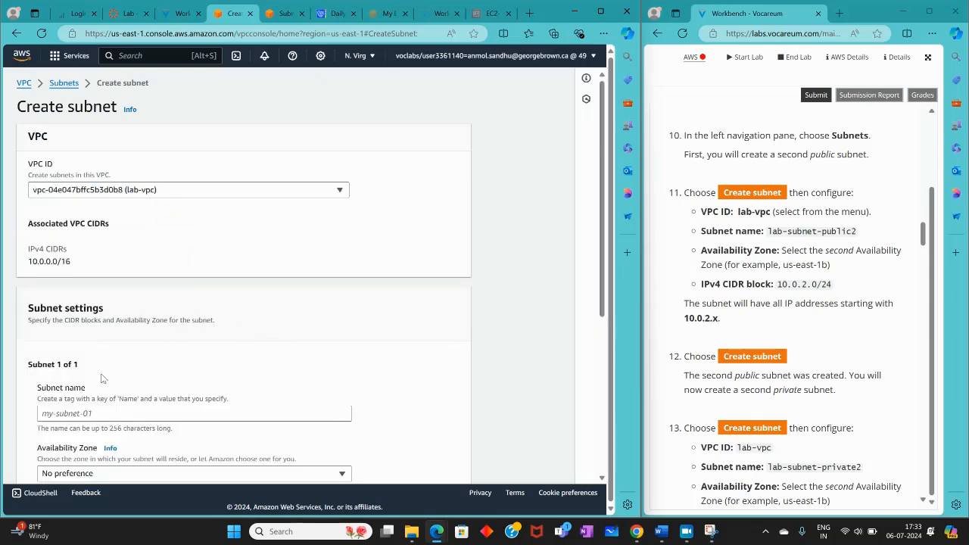
Name the new subnet lab-subnet-public2
{"action": "scroll", "coordinate": [100, 373], "scroll_direction": "down", "scroll_amount": 2}
{"action": "left_click", "coordinate": [98, 299]}
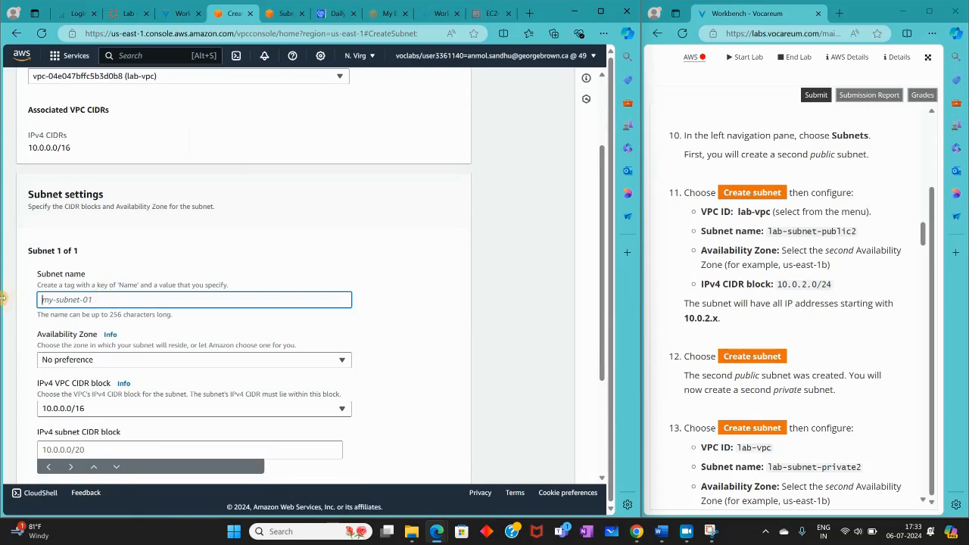
{"action": "left_click", "coordinate": [807, 227]}
{"action": "left_click", "coordinate": [73, 290]}
{"action": "type", "text": "lab-subnet-public"}
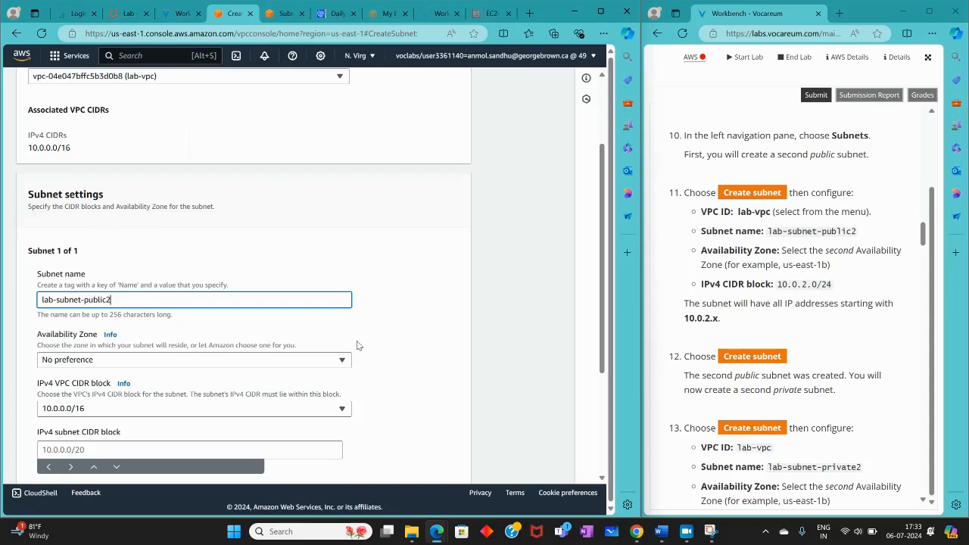
Set the new subnet's Availability Zone to US East (N. Virginia) / us-east-1b
{"action": "scroll", "coordinate": [256, 325], "scroll_direction": "down", "scroll_amount": 1}
{"action": "scroll", "coordinate": [256, 325], "scroll_direction": "down", "scroll_amount": 1}
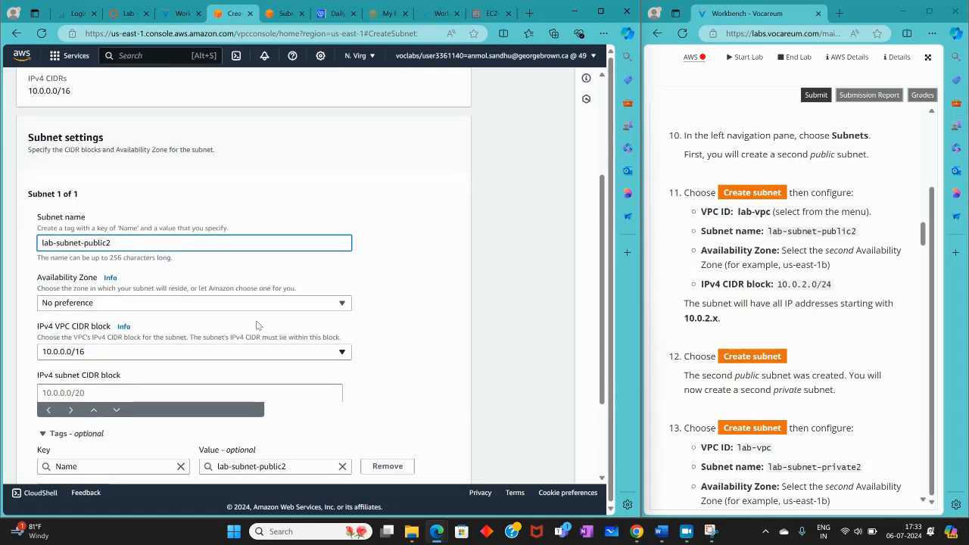
{"action": "left_click", "coordinate": [79, 302]}
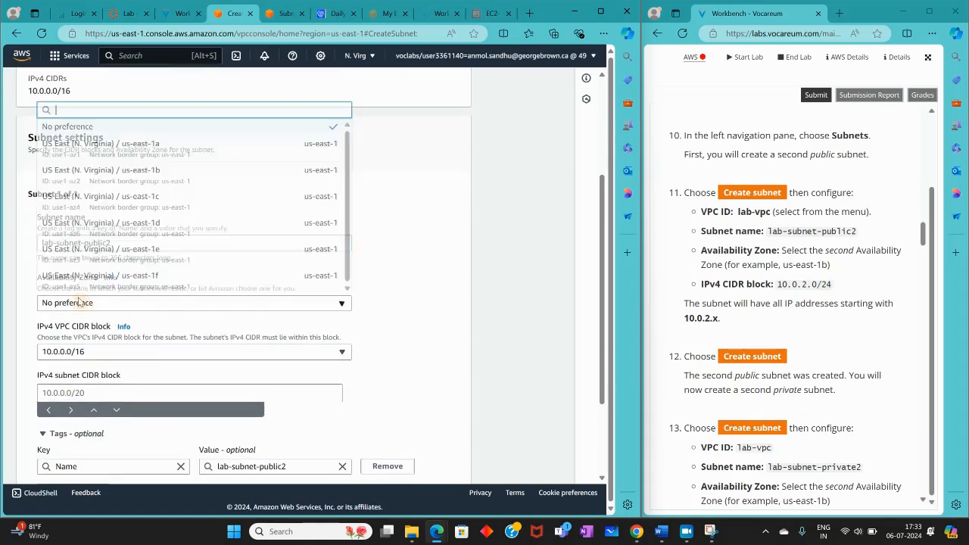
{"action": "left_click", "coordinate": [101, 171]}
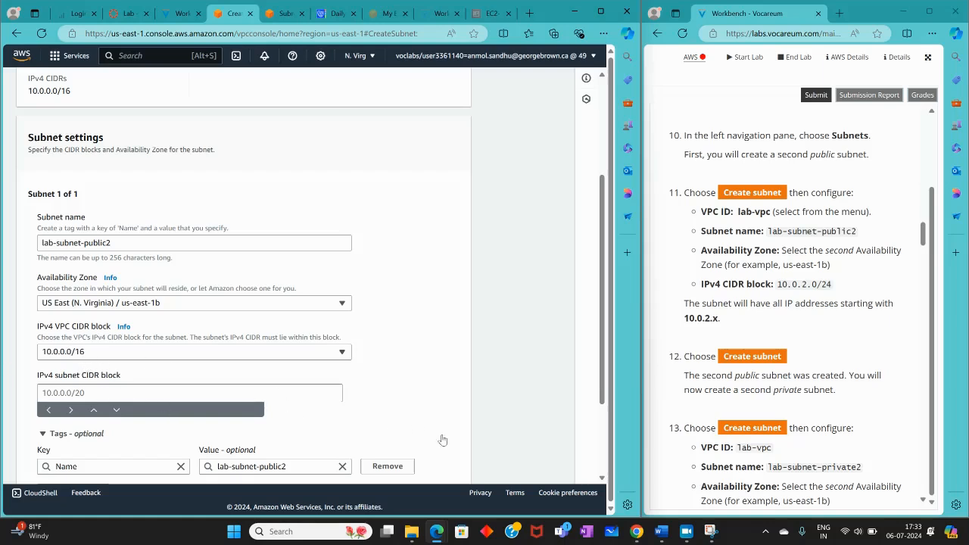
Choose 10.0.0.0/16 as the IPv4 VPC CIDR block and set the subnet's IPv4 CIDR block to 10.0.2.0/24
{"action": "left_click", "coordinate": [687, 533]}
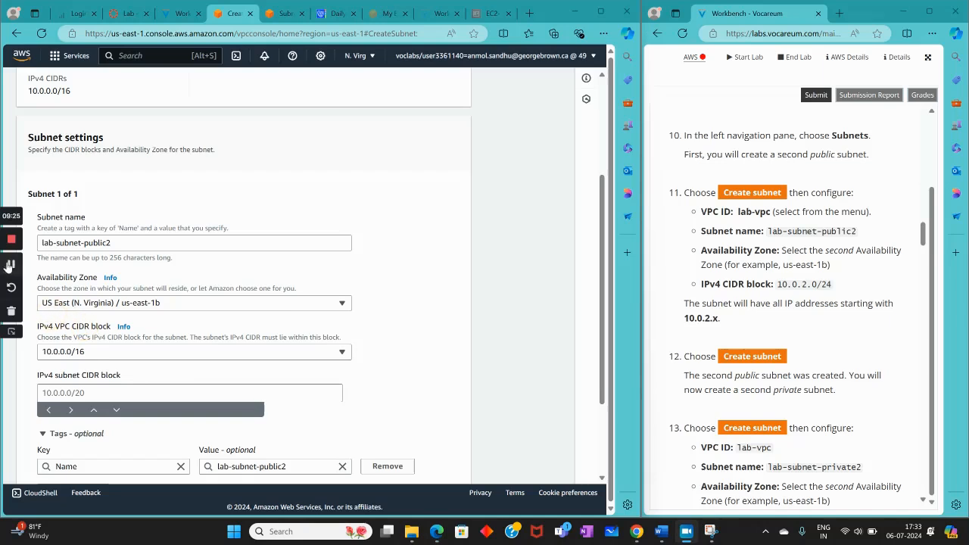
{"action": "left_click", "coordinate": [64, 353]}
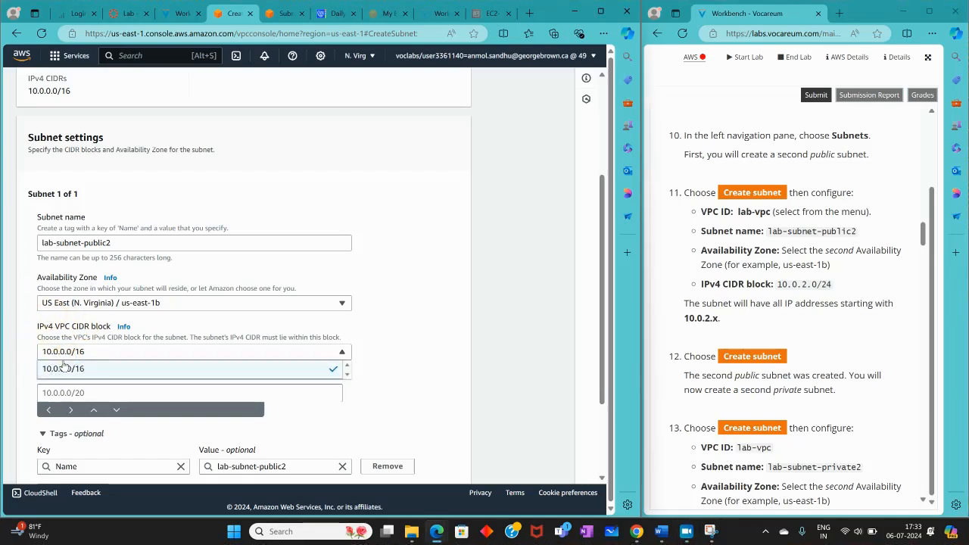
{"action": "left_click", "coordinate": [61, 366]}
{"action": "left_click", "coordinate": [64, 391]}
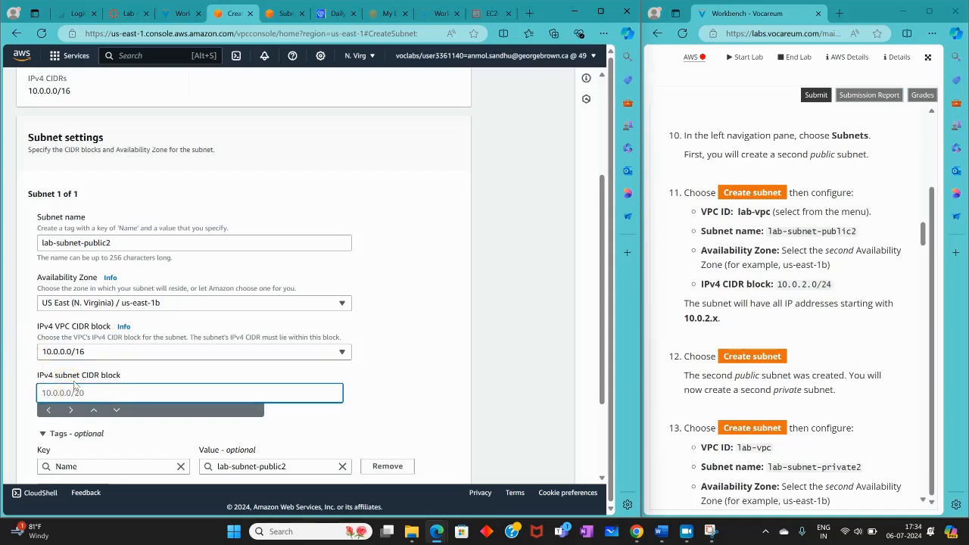
{"action": "type", "text": "10.0.2.0/24"}
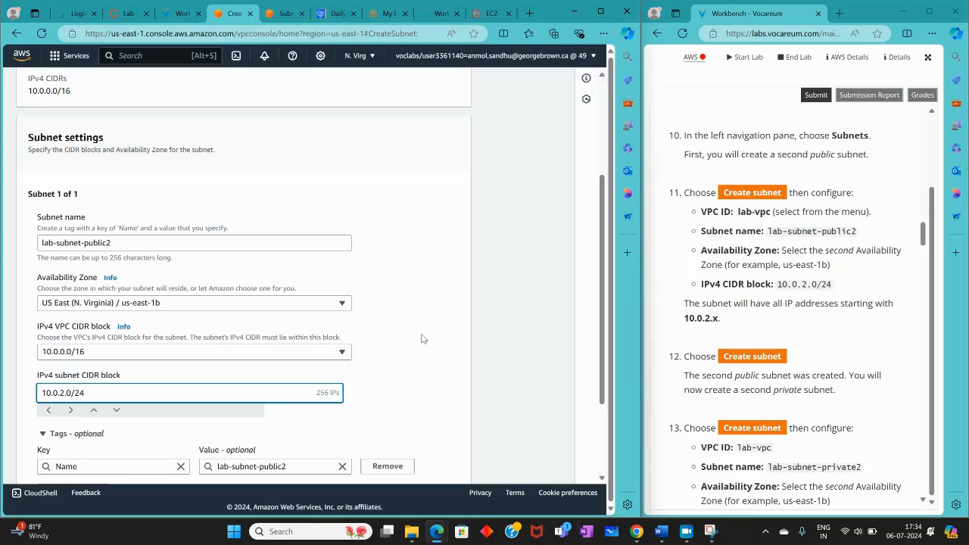
Create the lab-subnet-public2 subnet with the entered settings
{"action": "scroll", "coordinate": [89, 326], "scroll_direction": "down", "scroll_amount": 2}
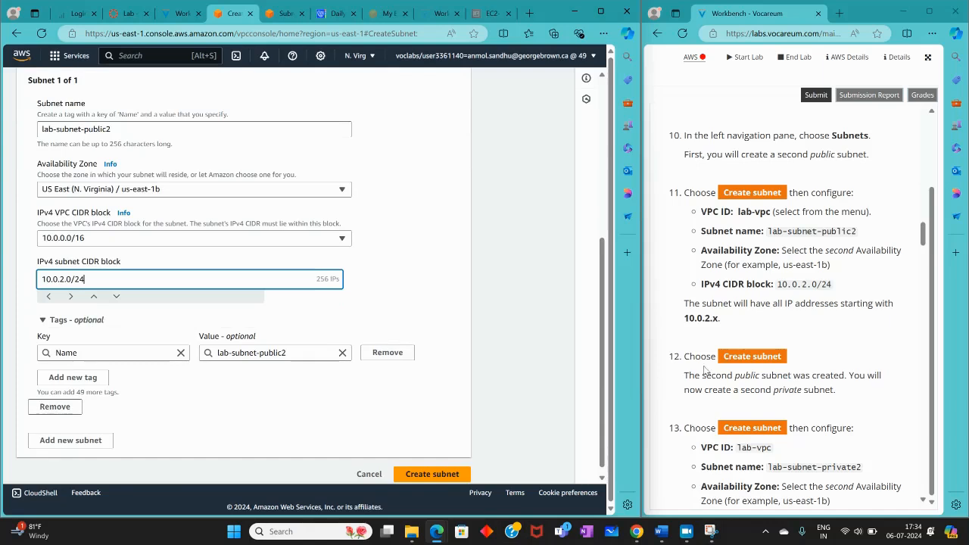
{"action": "scroll", "coordinate": [707, 370], "scroll_direction": "down", "scroll_amount": 1}
{"action": "left_click", "coordinate": [435, 477]}
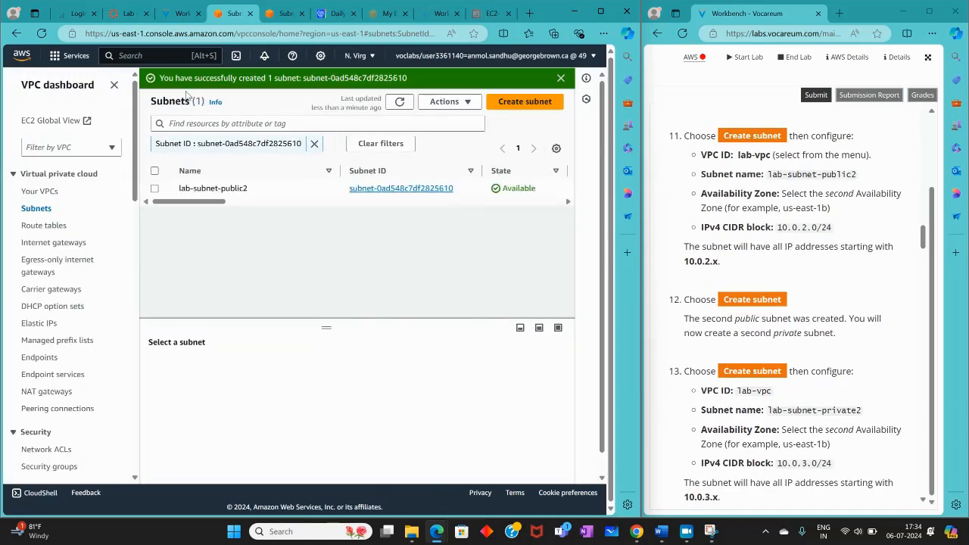
Start creating another subnet and choose lab-vpc as its VPC
{"action": "scroll", "coordinate": [761, 329], "scroll_direction": "down", "scroll_amount": 2}
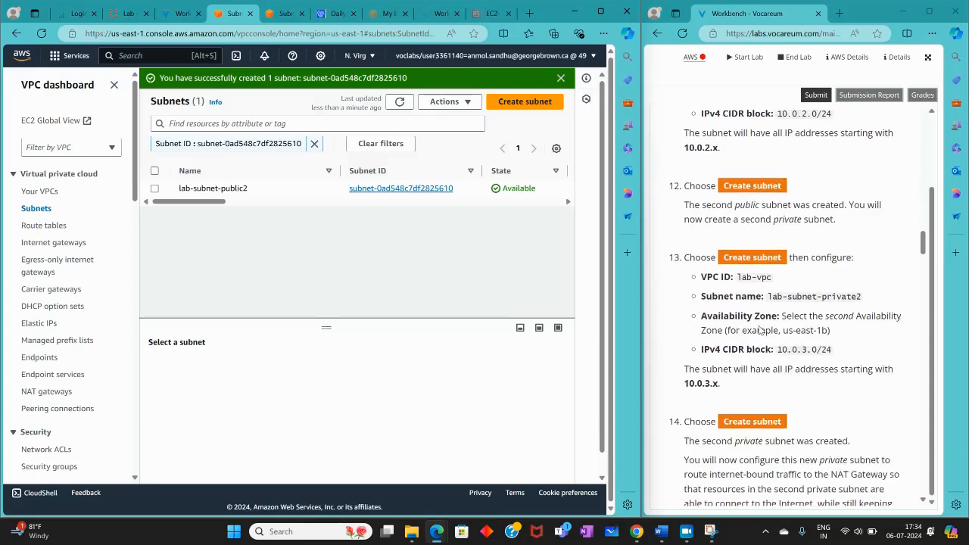
{"action": "left_click", "coordinate": [528, 102]}
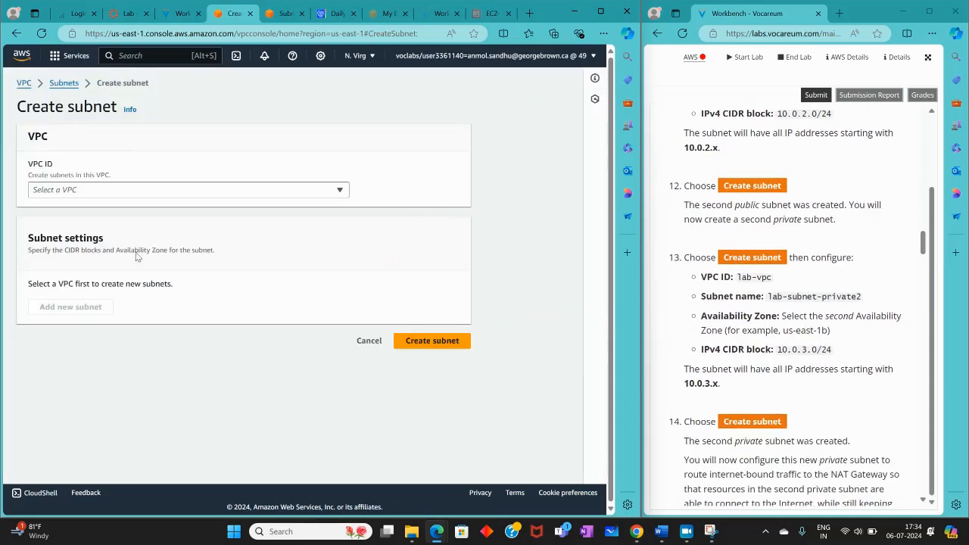
{"action": "left_click", "coordinate": [55, 189]}
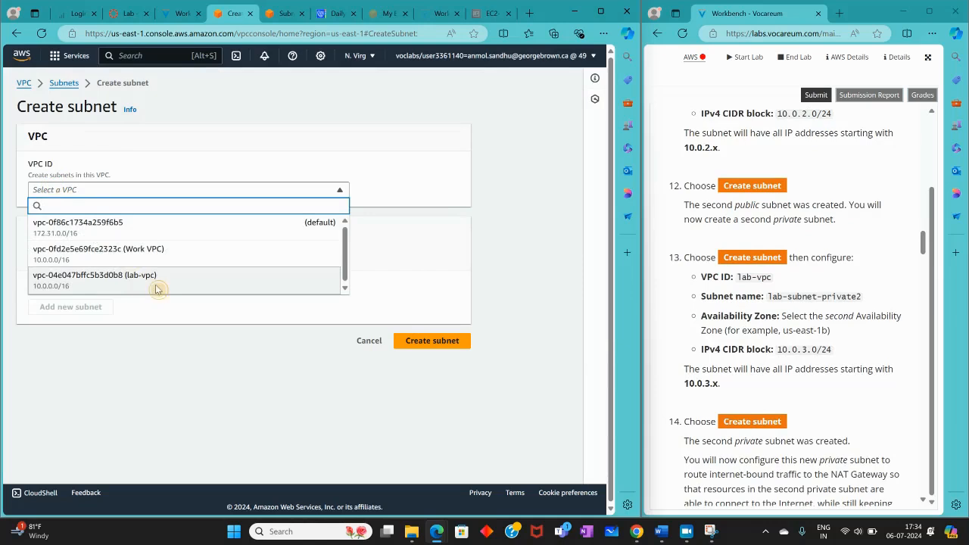
{"action": "left_click", "coordinate": [157, 288]}
{"action": "scroll", "coordinate": [98, 272], "scroll_direction": "down", "scroll_amount": 3}
Name the new subnet lab-subnet-private2, copying the name from the lab instructions
{"action": "left_click", "coordinate": [76, 246]}
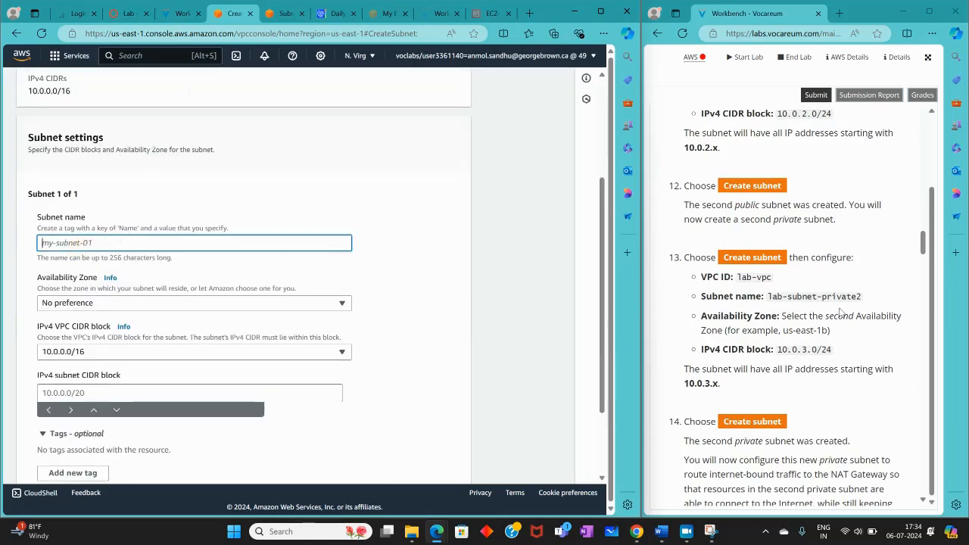
{"action": "left_click_drag", "start_coordinate": [766, 295], "coordinate": [862, 301]}
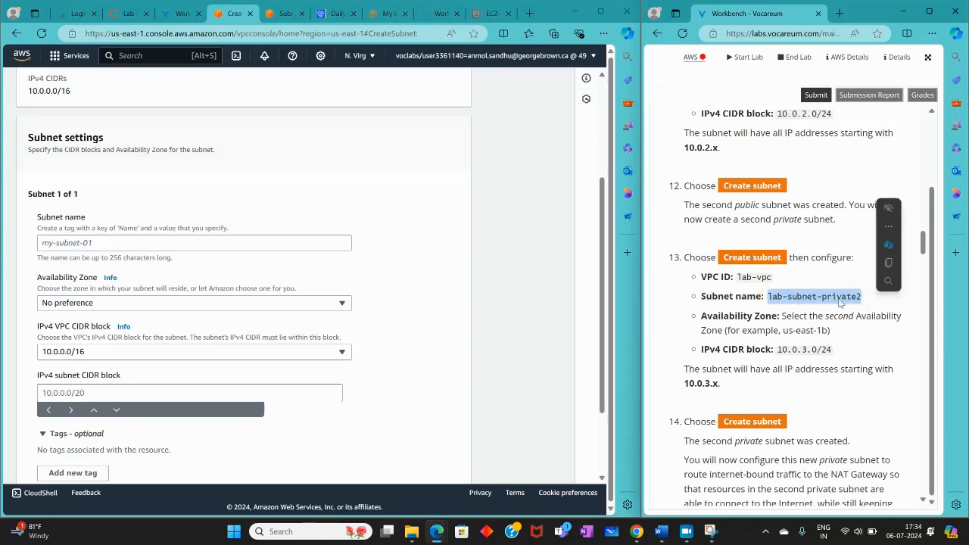
{"action": "right_click", "coordinate": [839, 302]}
{"action": "left_click", "coordinate": [752, 80]}
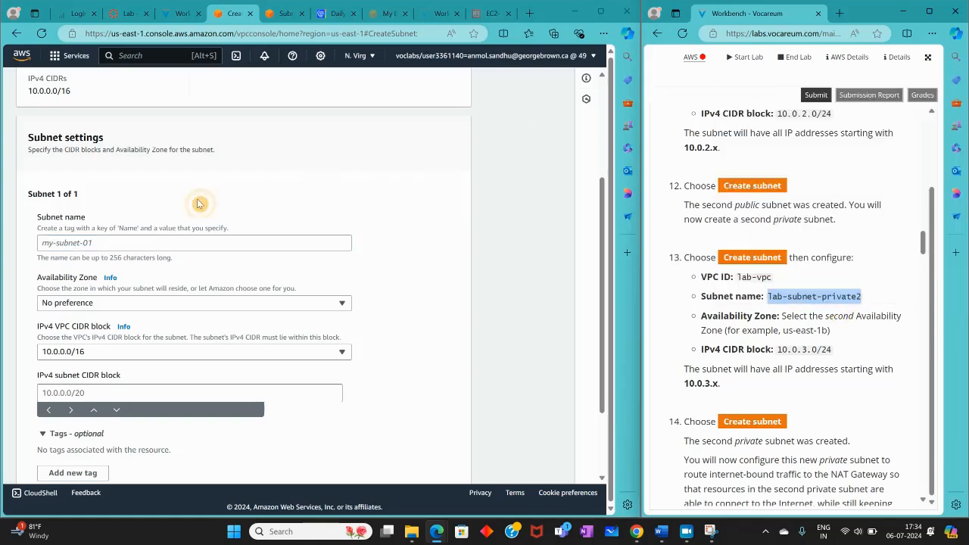
{"action": "left_click", "coordinate": [95, 242]}
{"action": "right_click", "coordinate": [95, 242]}
{"action": "left_click", "coordinate": [121, 356]}
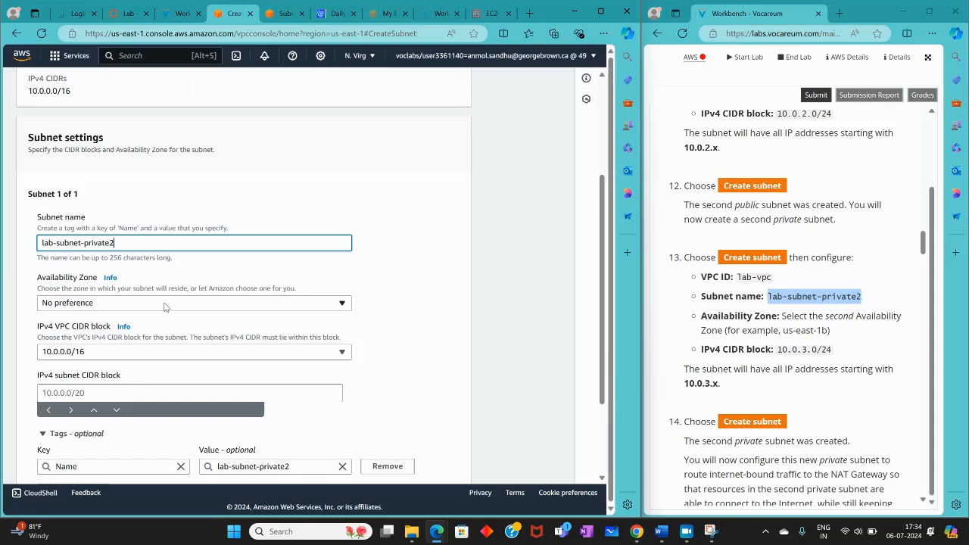
Set the Availability Zone of lab-subnet-private2 to US East (N. Virginia) / us-east-1b
{"action": "left_click", "coordinate": [129, 308]}
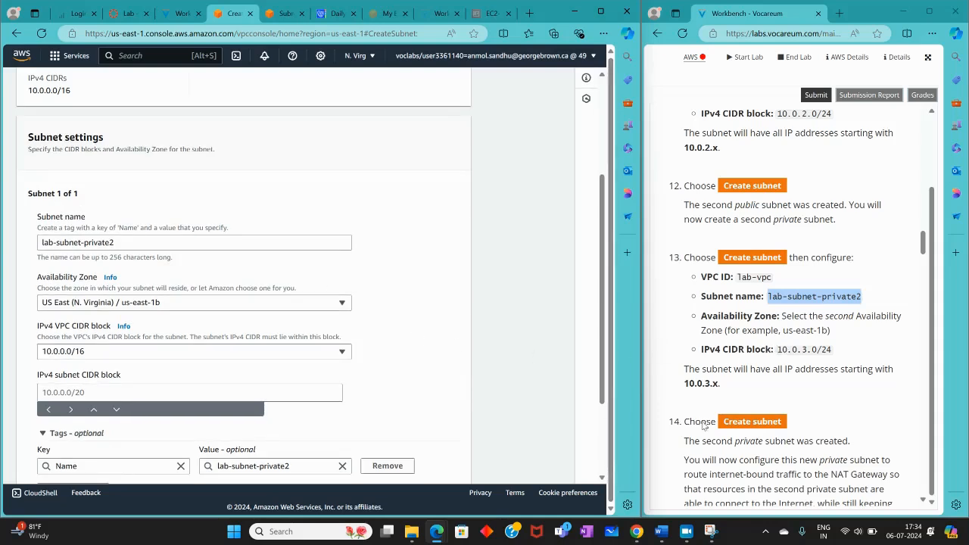
{"action": "left_click", "coordinate": [684, 530]}
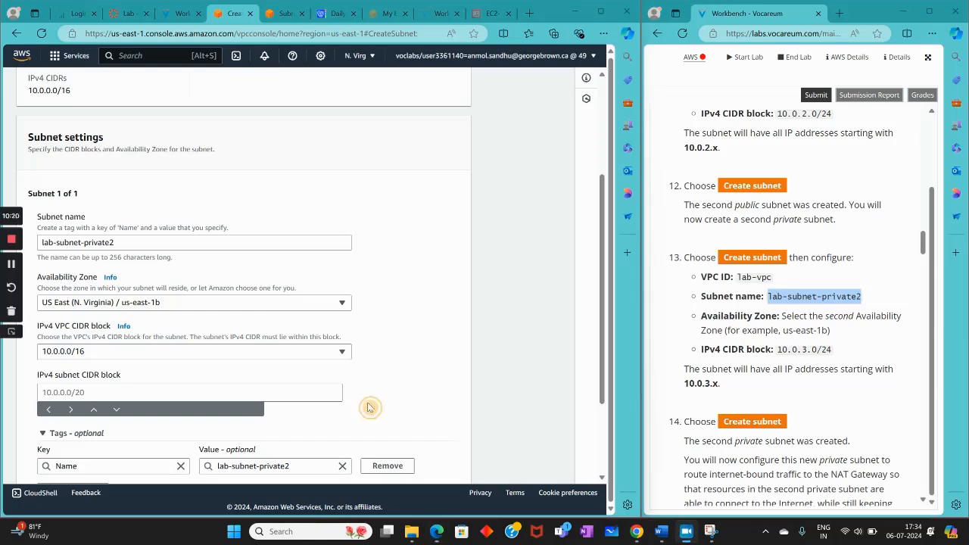
{"action": "left_click", "coordinate": [10, 266]}
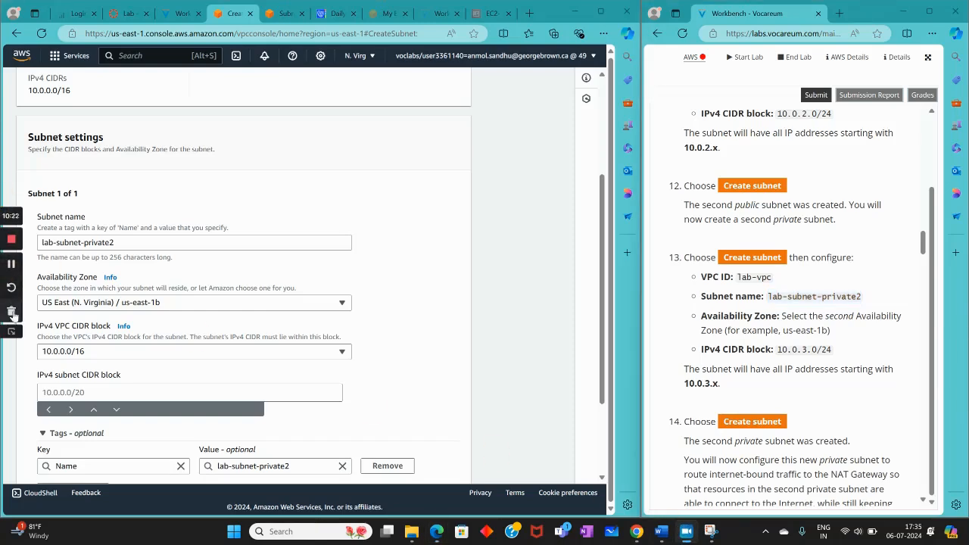
Set the private subnet's IPv4 CIDR block to 10.0.3.0/24 and create the subnet
{"action": "right_click", "coordinate": [90, 391]}
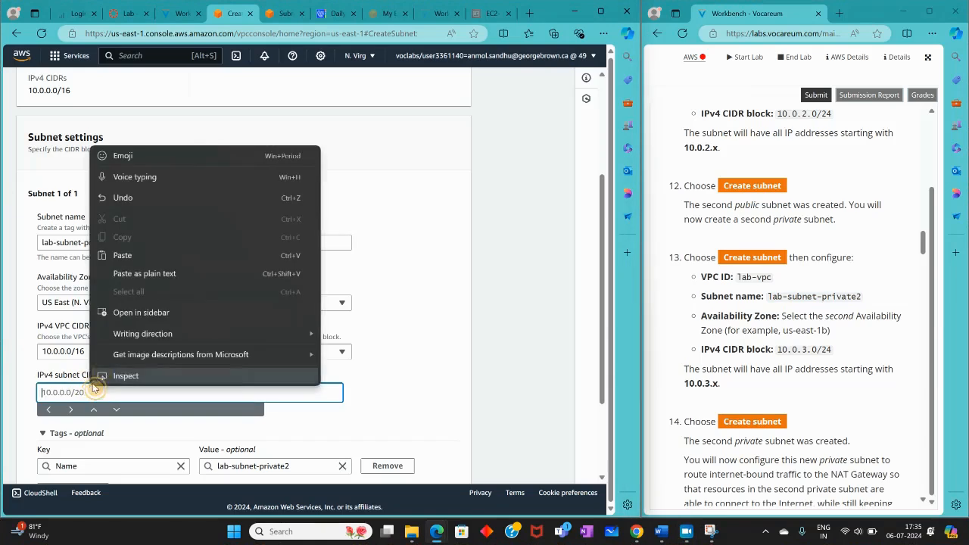
{"action": "left_click", "coordinate": [137, 259]}
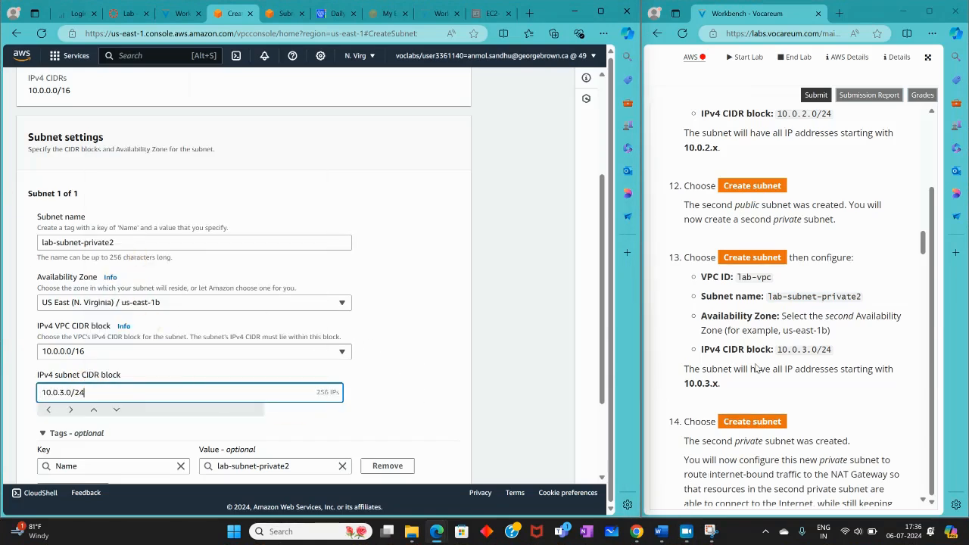
{"action": "scroll", "coordinate": [380, 363], "scroll_direction": "down", "scroll_amount": 2}
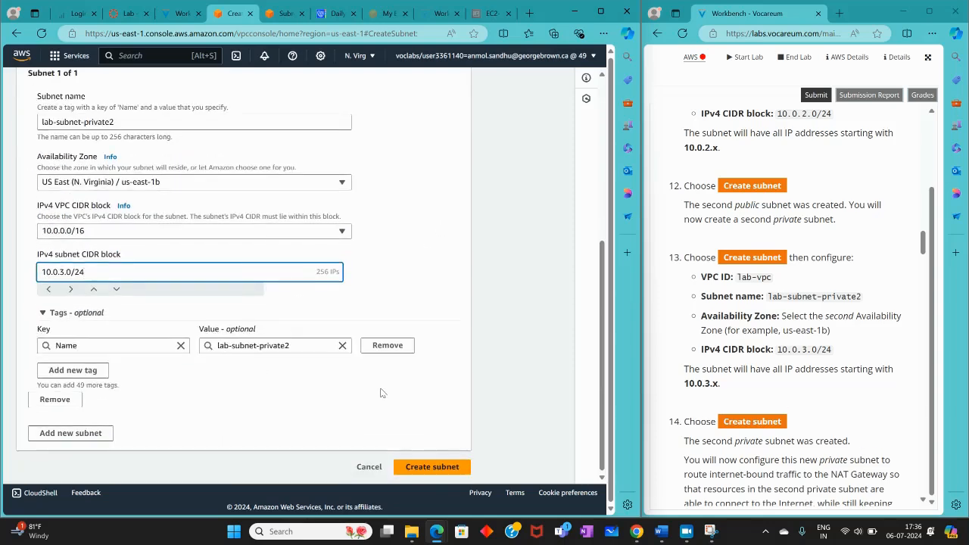
{"action": "left_click", "coordinate": [418, 464]}
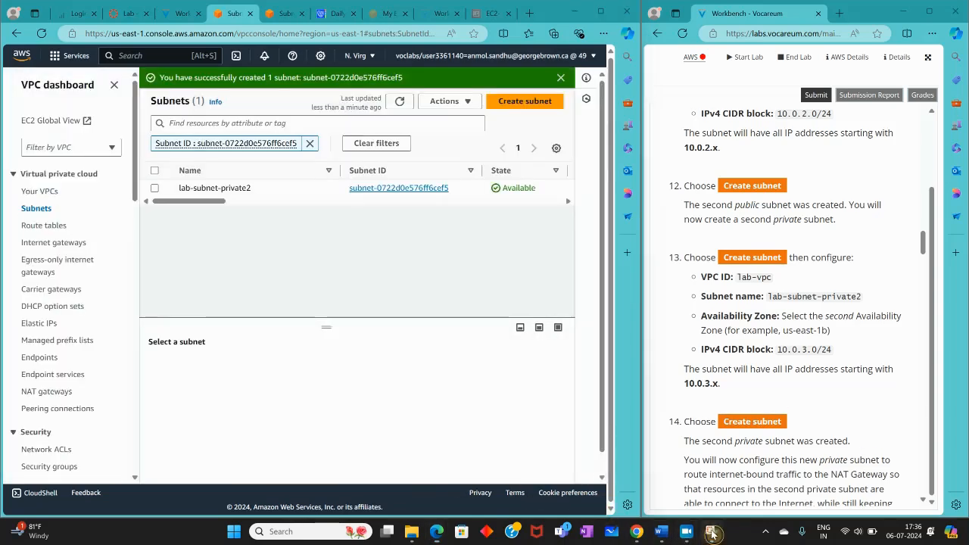
{"action": "left_click", "coordinate": [709, 530]}
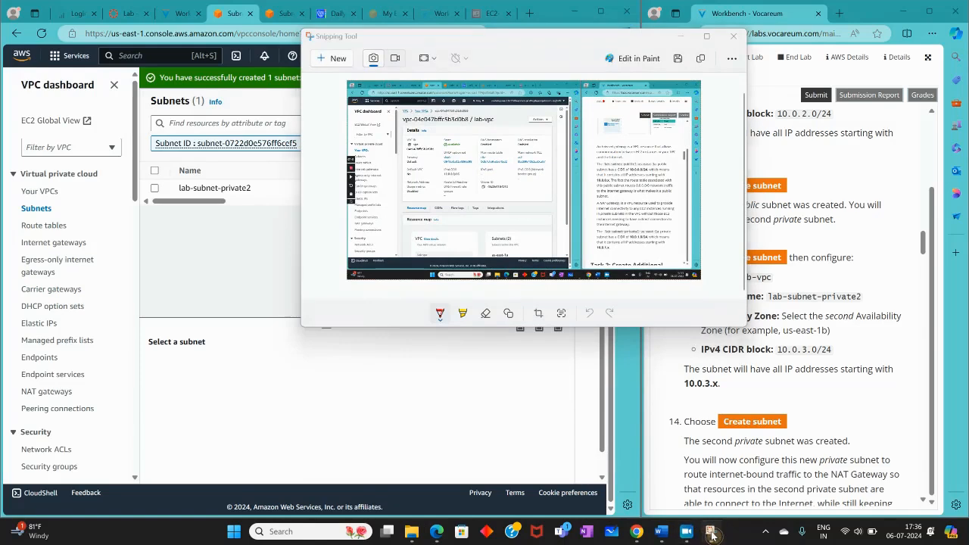
{"action": "left_click", "coordinate": [687, 532]}
{"action": "left_click", "coordinate": [710, 532]}
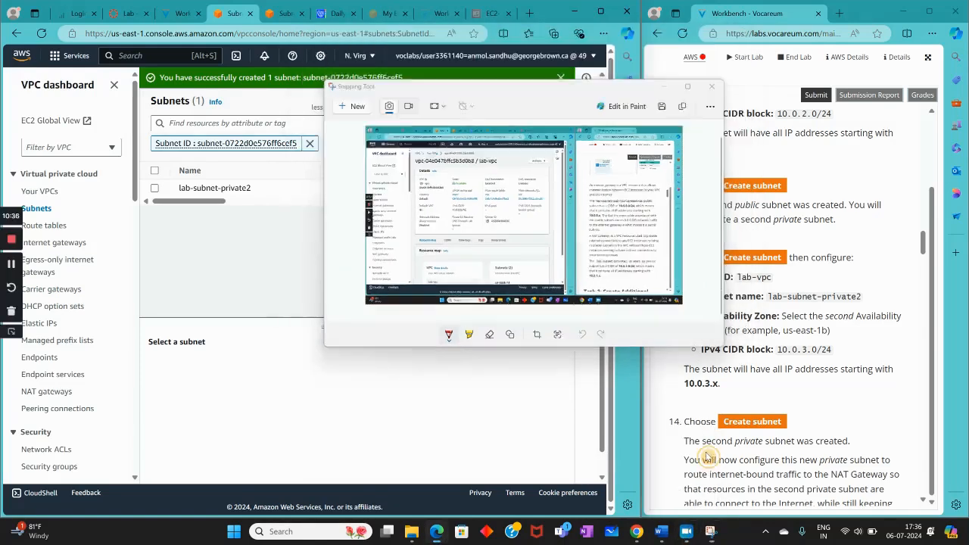
Read the lab instructions on routing the second private subnet and open the VPC route tables list
{"action": "scroll", "coordinate": [787, 302], "scroll_direction": "down", "scroll_amount": 3}
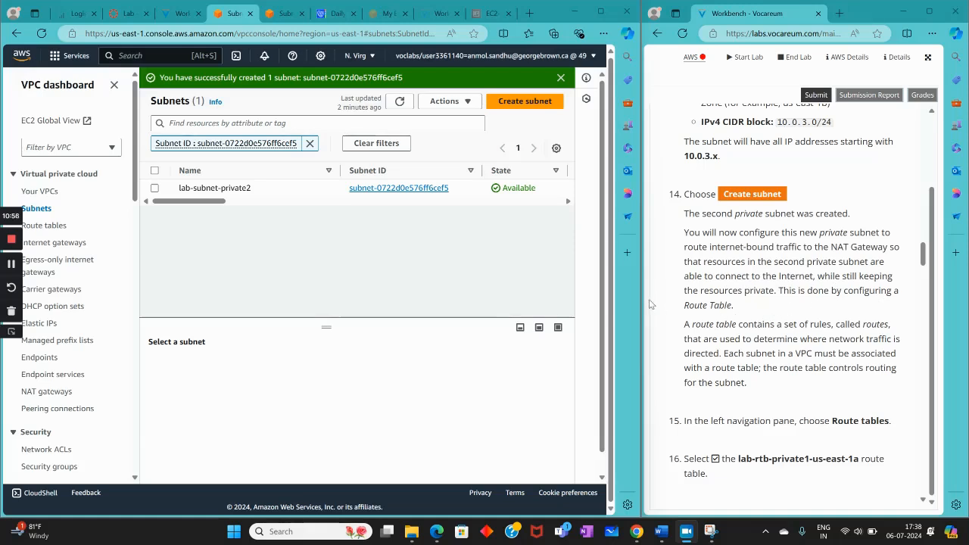
{"action": "scroll", "coordinate": [751, 284], "scroll_direction": "down", "scroll_amount": 1}
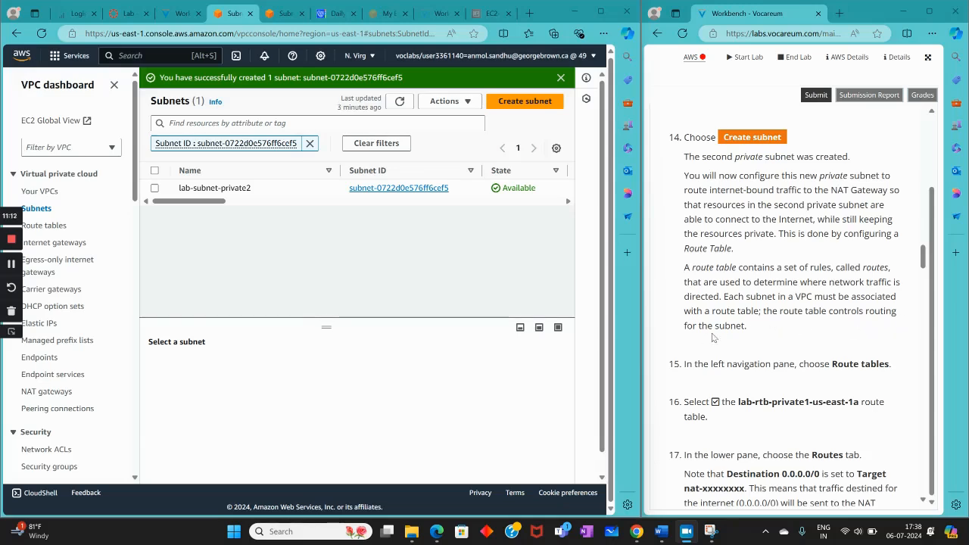
{"action": "scroll", "coordinate": [711, 338], "scroll_direction": "down", "scroll_amount": 3}
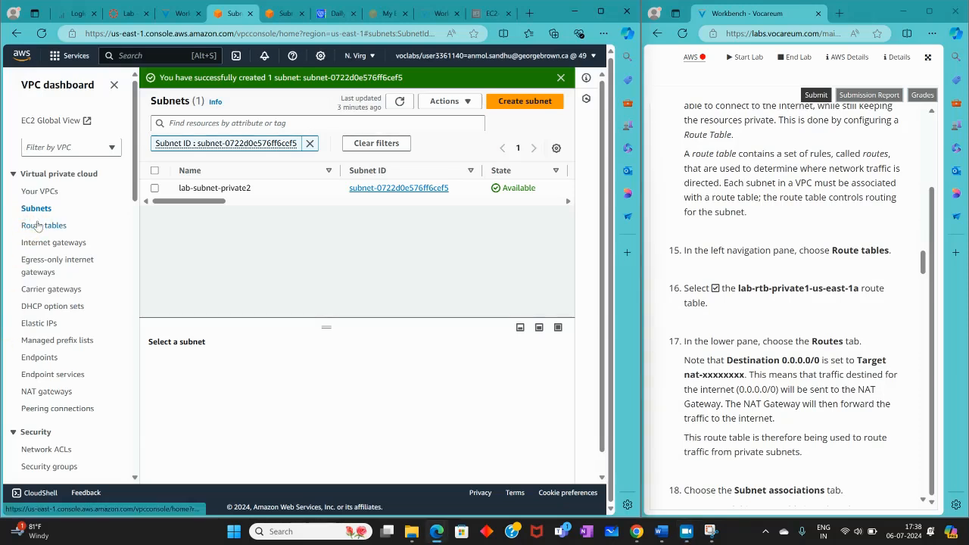
{"action": "left_click", "coordinate": [38, 226]}
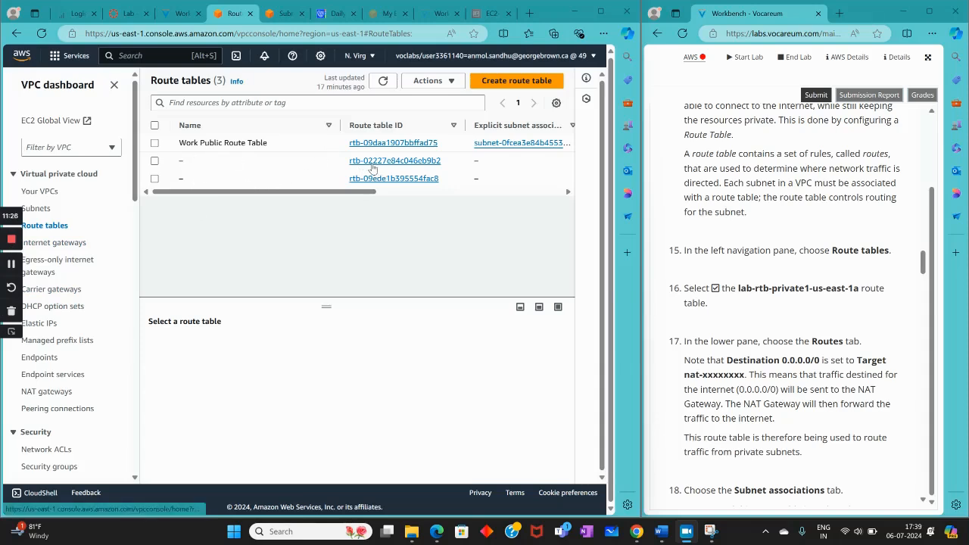
Look through the route tables list, check the subnets list, and return to the route tables
{"action": "mouse_move", "coordinate": [318, 192]}
{"action": "left_mouse_down"}
{"action": "mouse_move", "coordinate": [497, 194]}
{"action": "mouse_move", "coordinate": [312, 191]}
{"action": "left_mouse_up"}
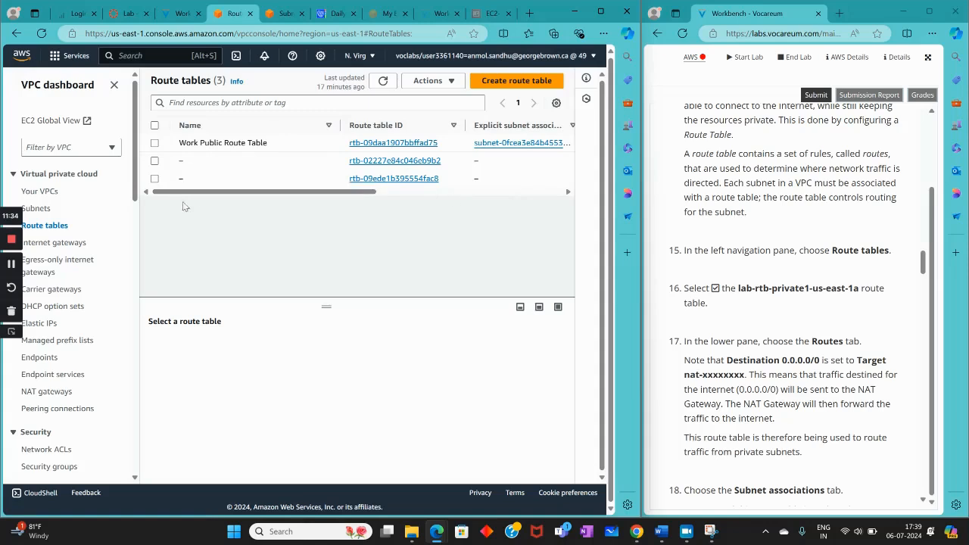
{"action": "left_click", "coordinate": [38, 209]}
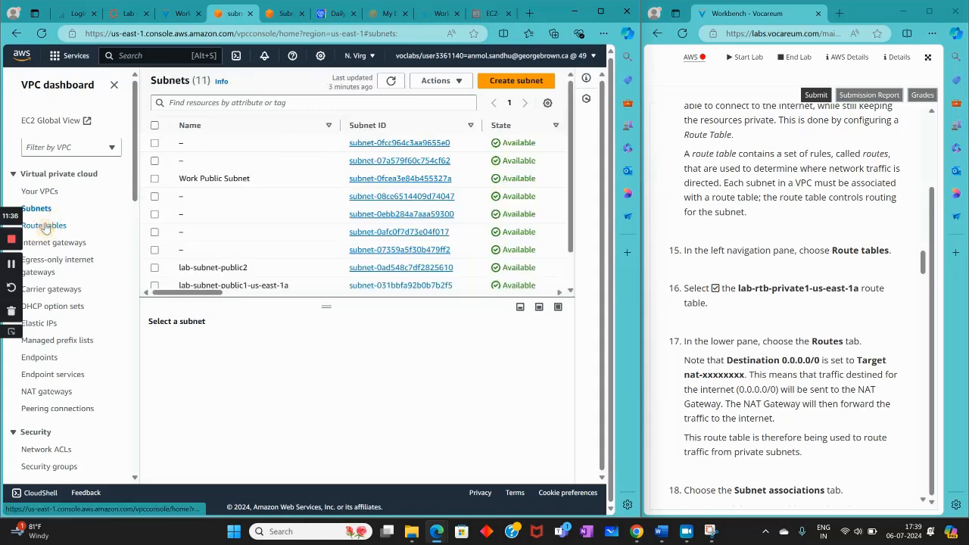
{"action": "left_click", "coordinate": [46, 226]}
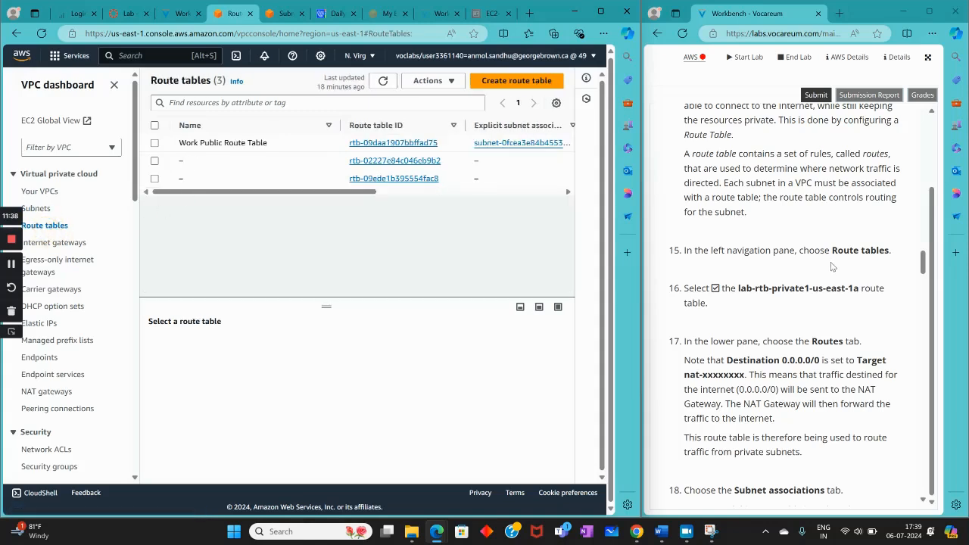
Select the lab-rtb-private1-us-east-1a route table as instructed in the lab and display its routes
{"action": "scroll", "coordinate": [829, 265], "scroll_direction": "up", "scroll_amount": 3}
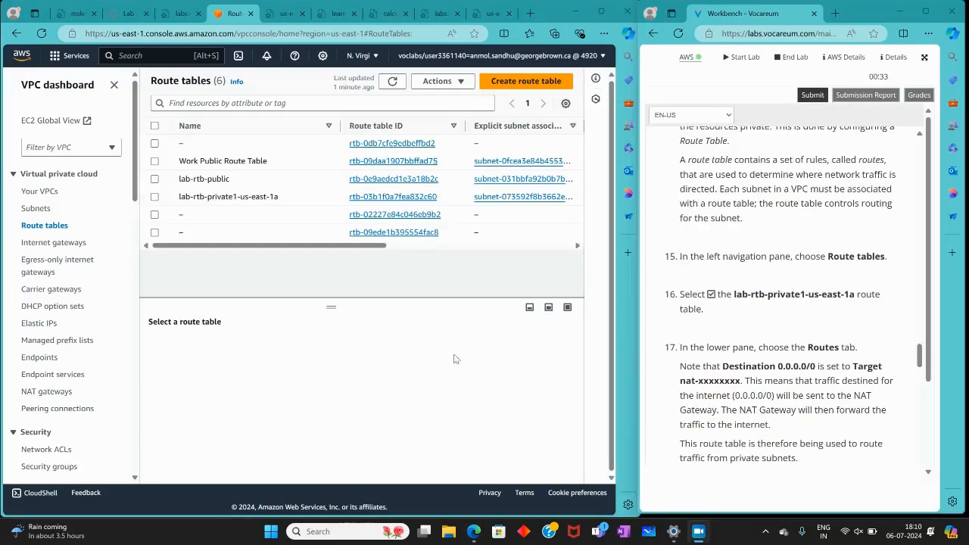
{"action": "scroll", "coordinate": [759, 314], "scroll_direction": "down", "scroll_amount": 3}
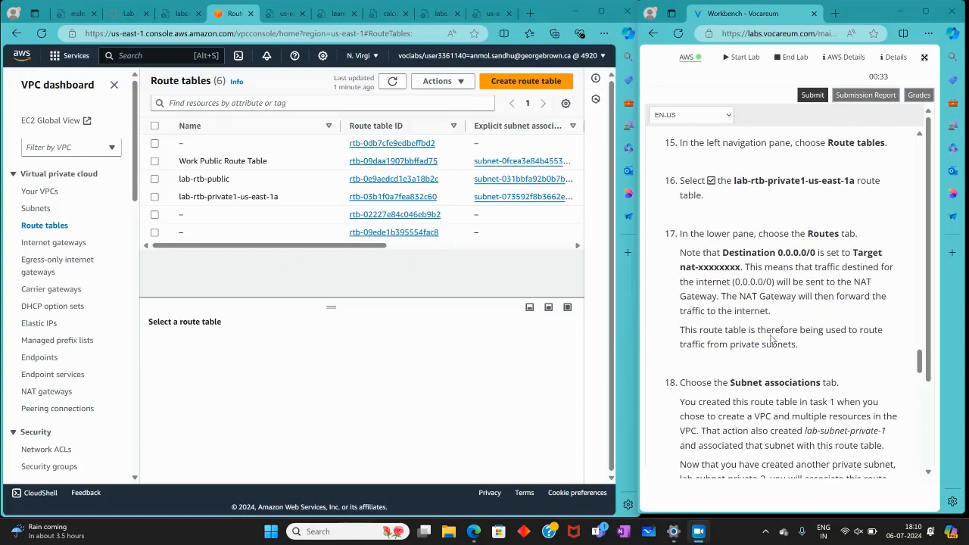
{"action": "scroll", "coordinate": [788, 323], "scroll_direction": "down", "scroll_amount": 2}
{"action": "scroll", "coordinate": [787, 325], "scroll_direction": "up", "scroll_amount": 5}
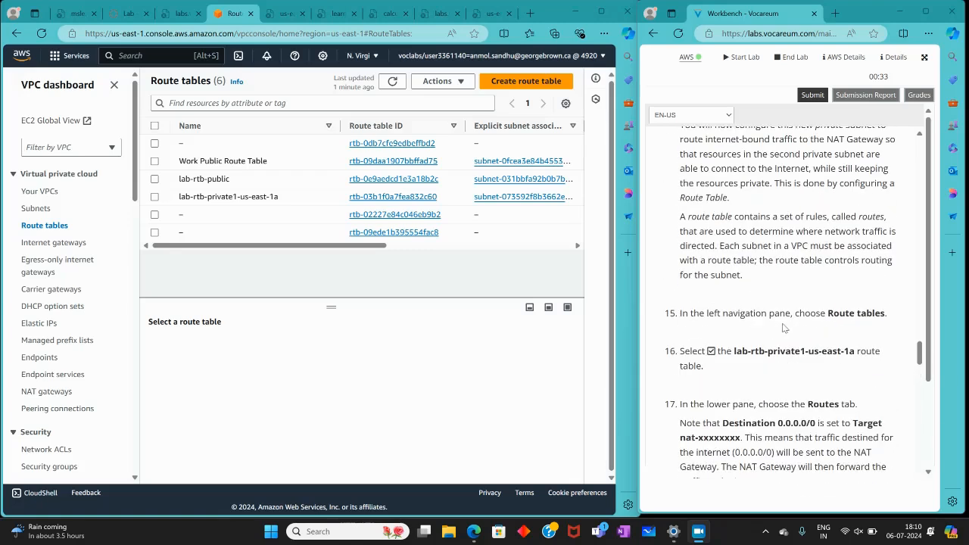
{"action": "scroll", "coordinate": [784, 327], "scroll_direction": "down", "scroll_amount": 1}
{"action": "left_click", "coordinate": [154, 199]}
{"action": "left_click", "coordinate": [154, 200]}
{"action": "left_click", "coordinate": [154, 199]}
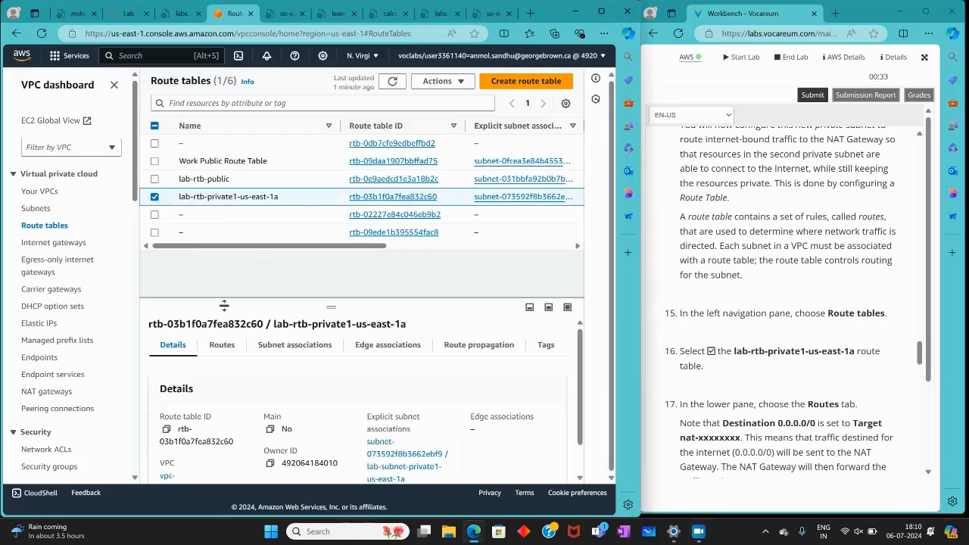
{"action": "left_click", "coordinate": [220, 342]}
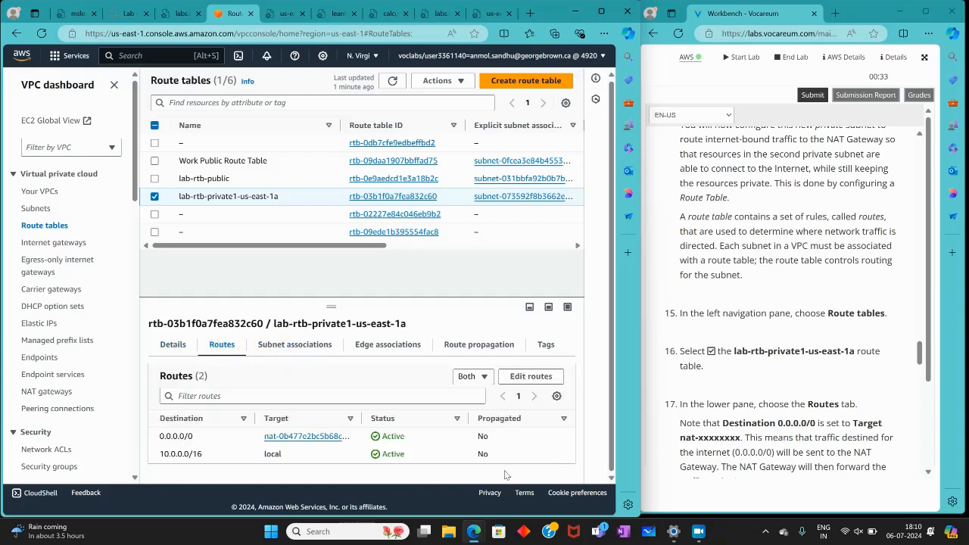
{"action": "scroll", "coordinate": [828, 387], "scroll_direction": "down", "scroll_amount": 3}
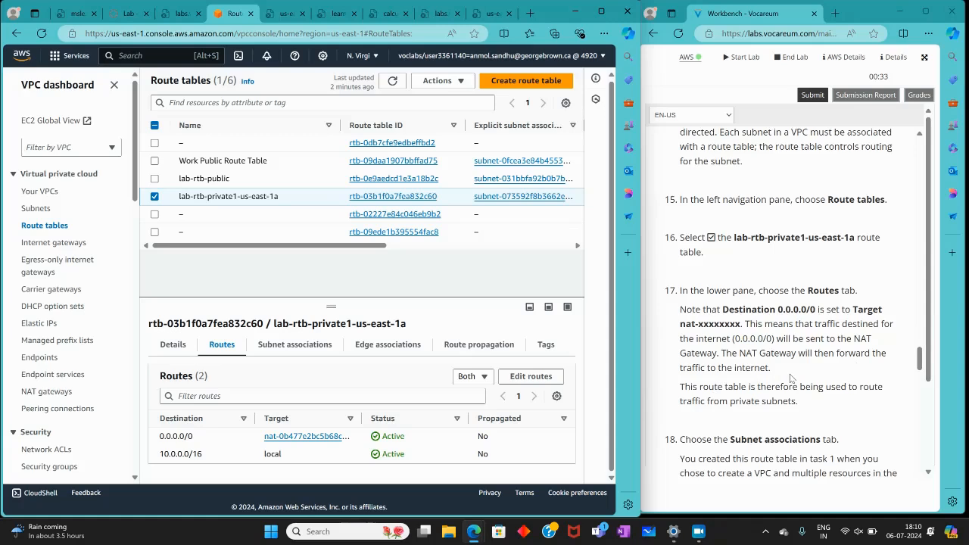
Associate lab-subnet-private2 with the lab-rtb-private1-us-east-1a route table, keeping lab-subnet-private1-us-east-1a selected, and save the associations
{"action": "scroll", "coordinate": [791, 379], "scroll_direction": "down", "scroll_amount": 2}
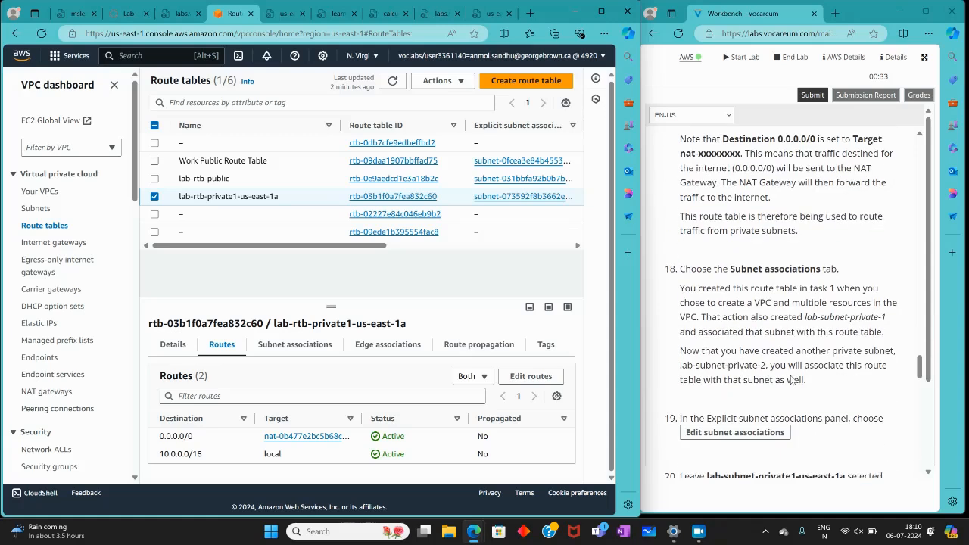
{"action": "left_click", "coordinate": [324, 351]}
{"action": "scroll", "coordinate": [424, 396], "scroll_direction": "down", "scroll_amount": 2}
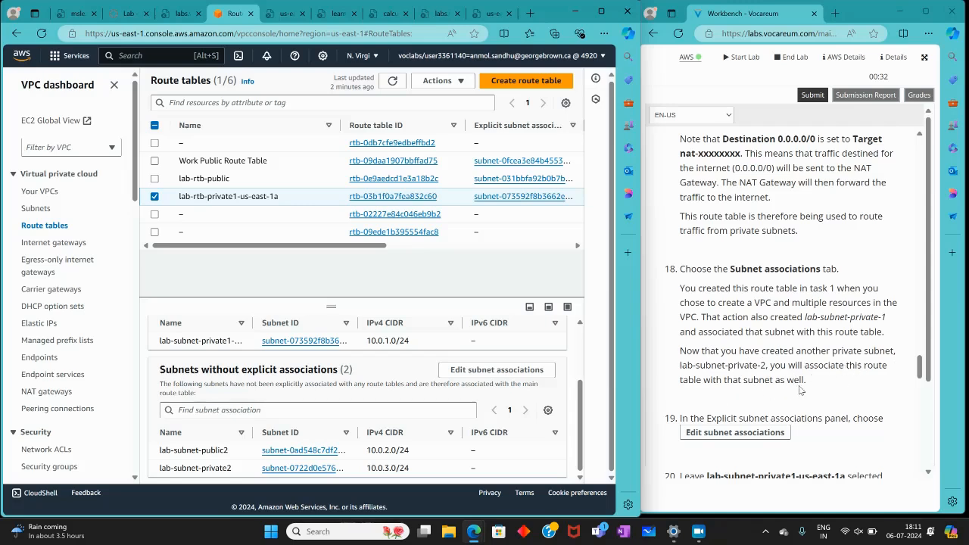
{"action": "scroll", "coordinate": [787, 394], "scroll_direction": "down", "scroll_amount": 3}
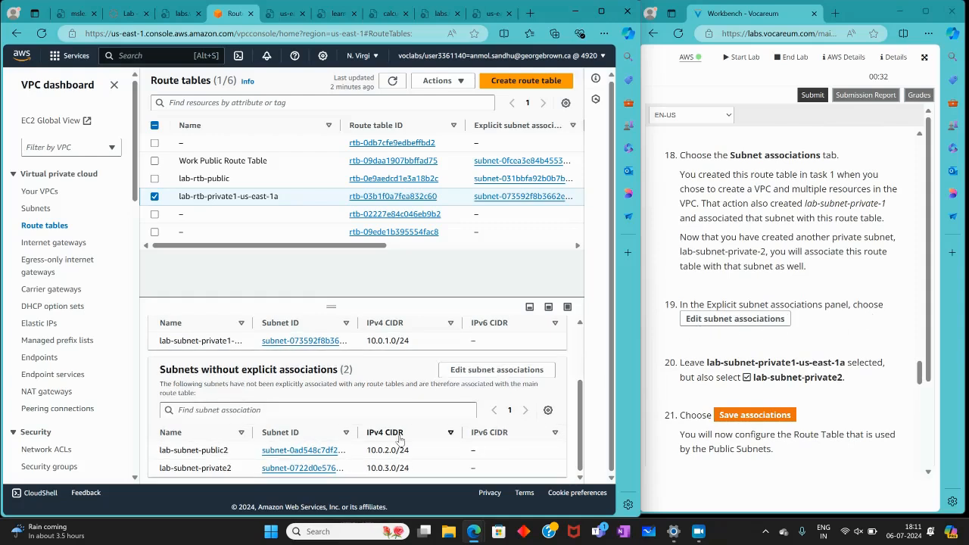
{"action": "left_click", "coordinate": [497, 370]}
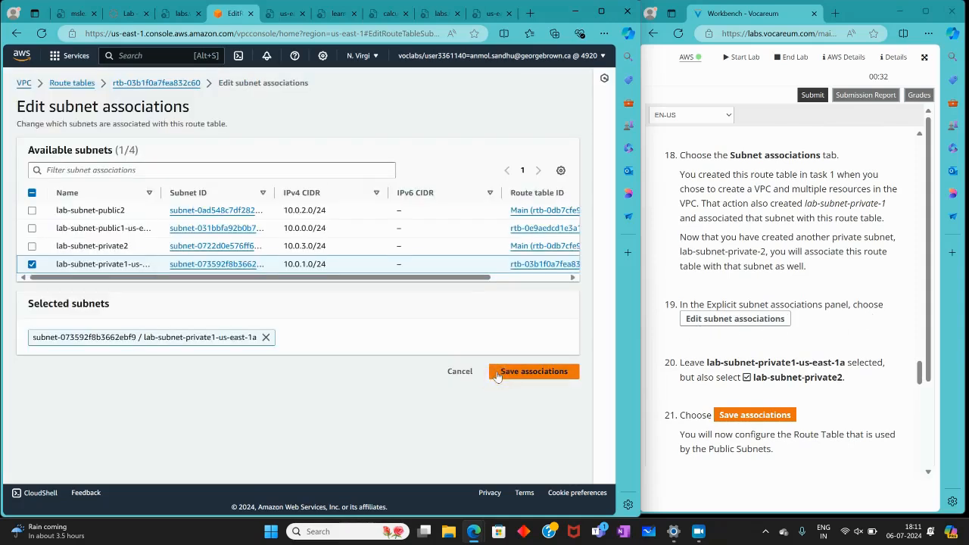
{"action": "scroll", "coordinate": [695, 356], "scroll_direction": "down", "scroll_amount": 1}
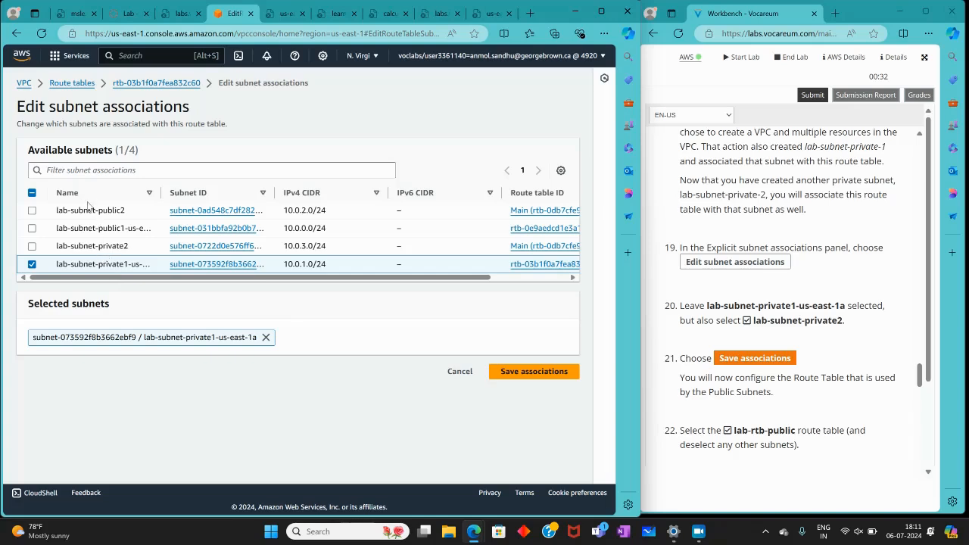
{"action": "left_click", "coordinate": [32, 246]}
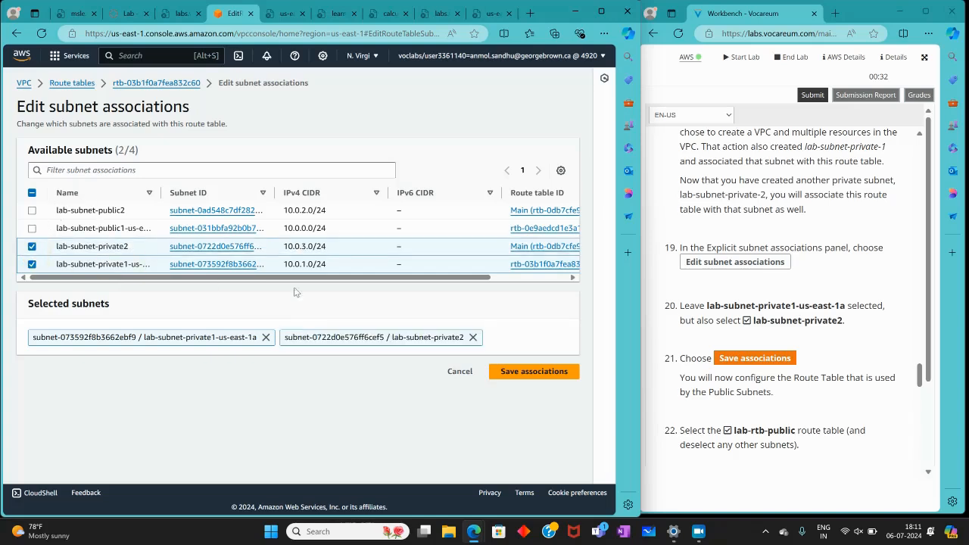
{"action": "left_click", "coordinate": [526, 377]}
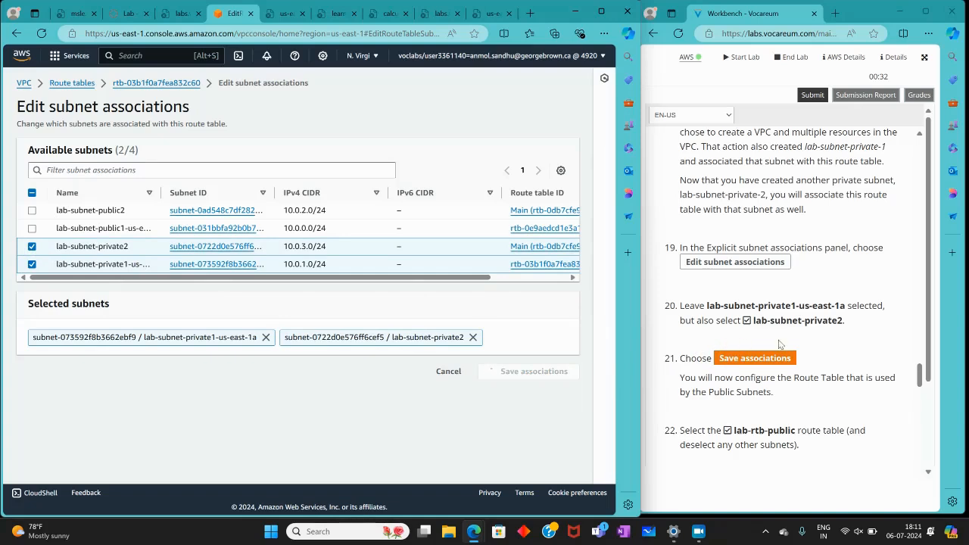
Deselect the private route table, select only lab-rtb-public, and display its routes
{"action": "scroll", "coordinate": [780, 345], "scroll_direction": "down", "scroll_amount": 3}
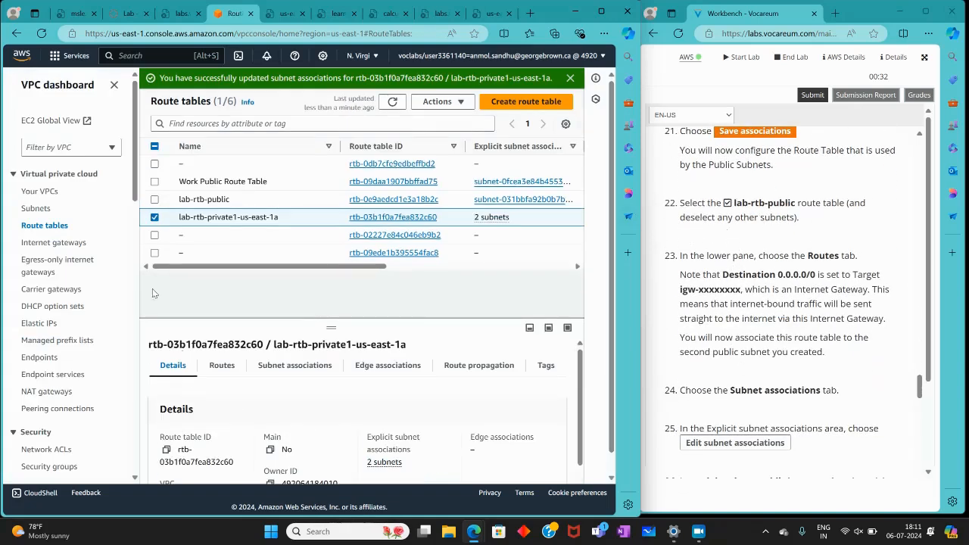
{"action": "left_click", "coordinate": [155, 217]}
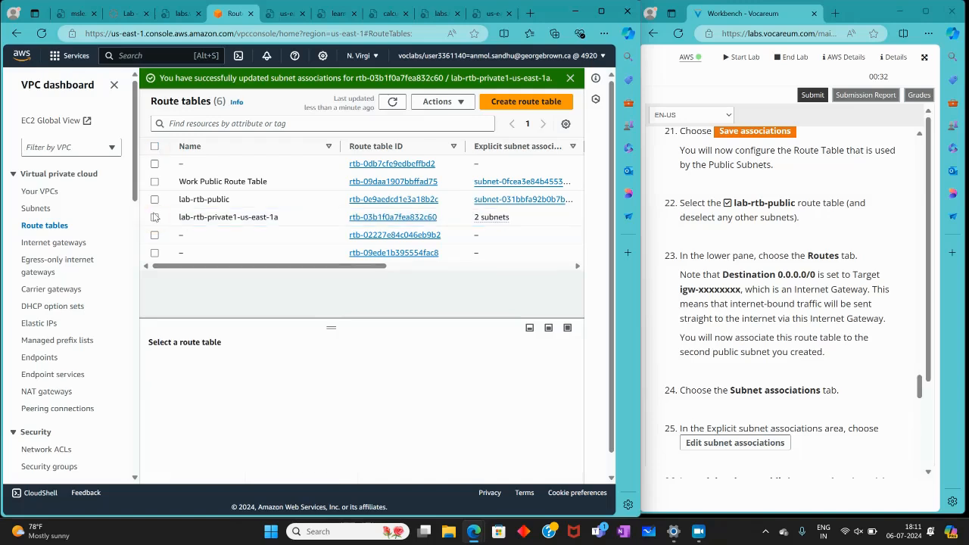
{"action": "left_click", "coordinate": [154, 200]}
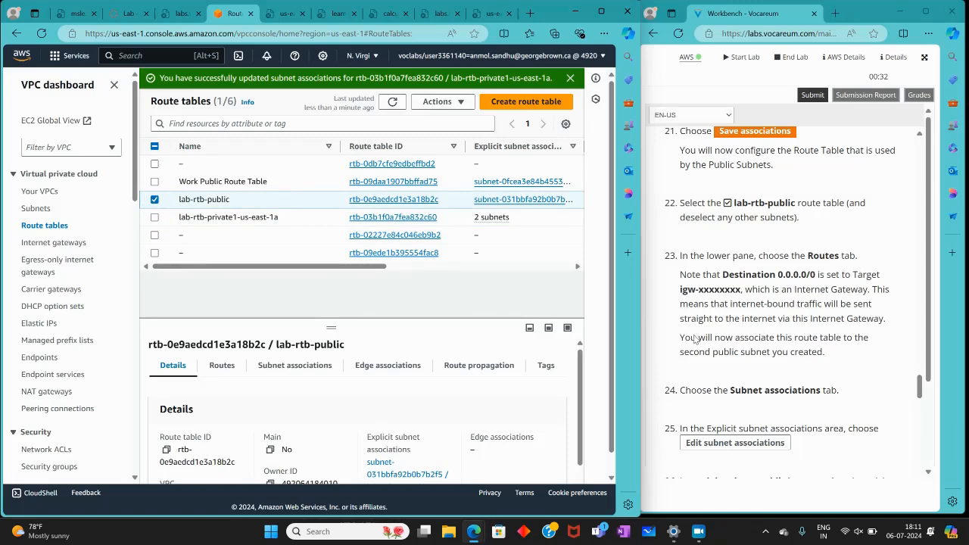
{"action": "left_click", "coordinate": [230, 367]}
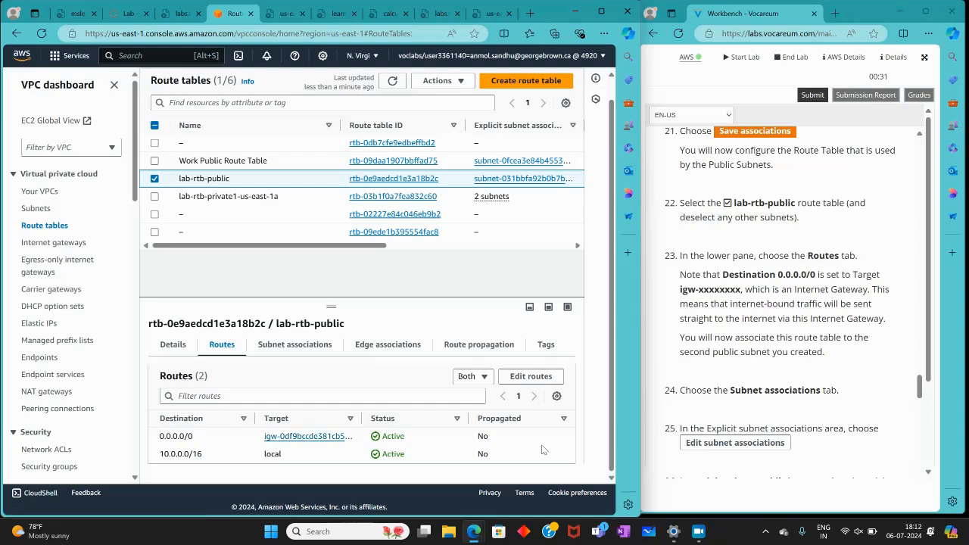
Associate lab-subnet-public2 with the lab-rtb-public route table alongside lab-subnet-public1-us-east-1a and save the associations
{"action": "left_click", "coordinate": [330, 350]}
{"action": "left_click", "coordinate": [458, 376]}
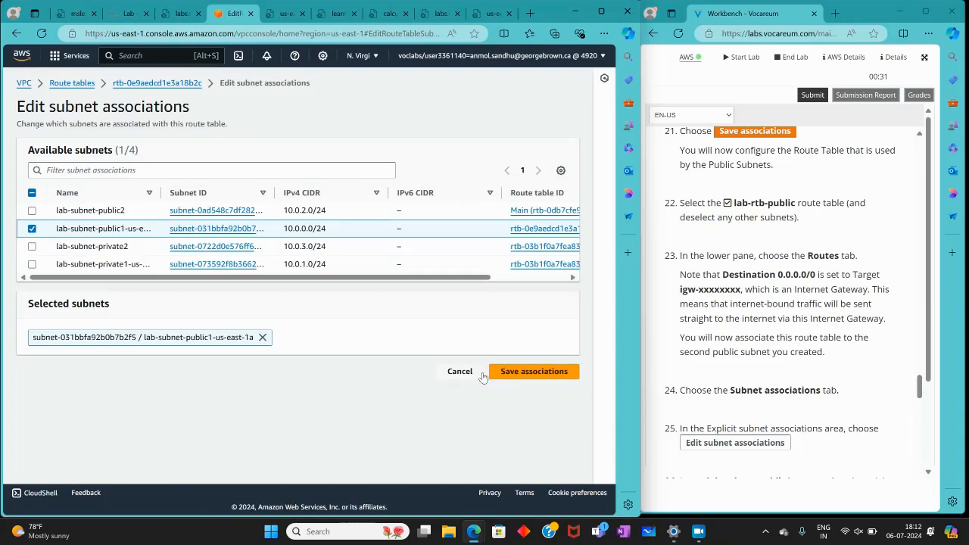
{"action": "scroll", "coordinate": [697, 348], "scroll_direction": "down", "scroll_amount": 3}
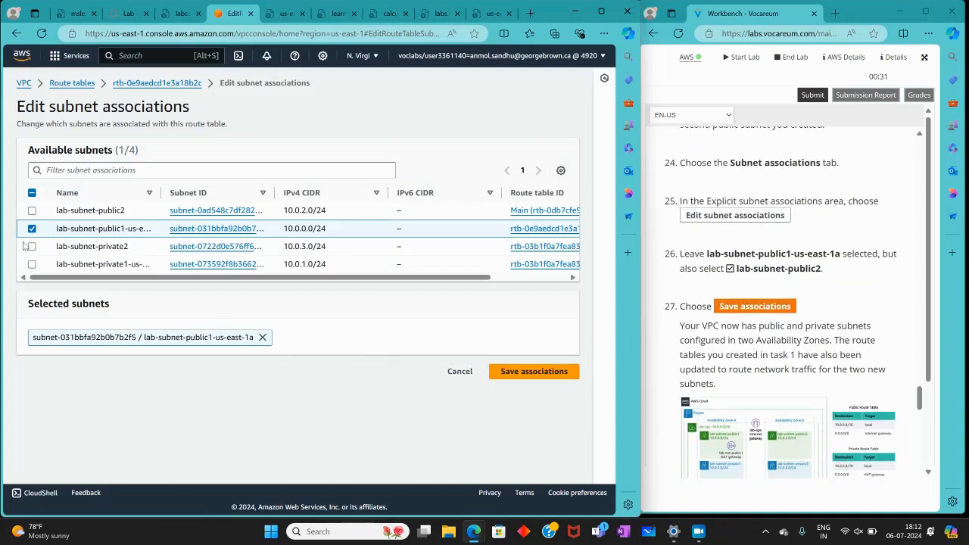
{"action": "left_click", "coordinate": [32, 211]}
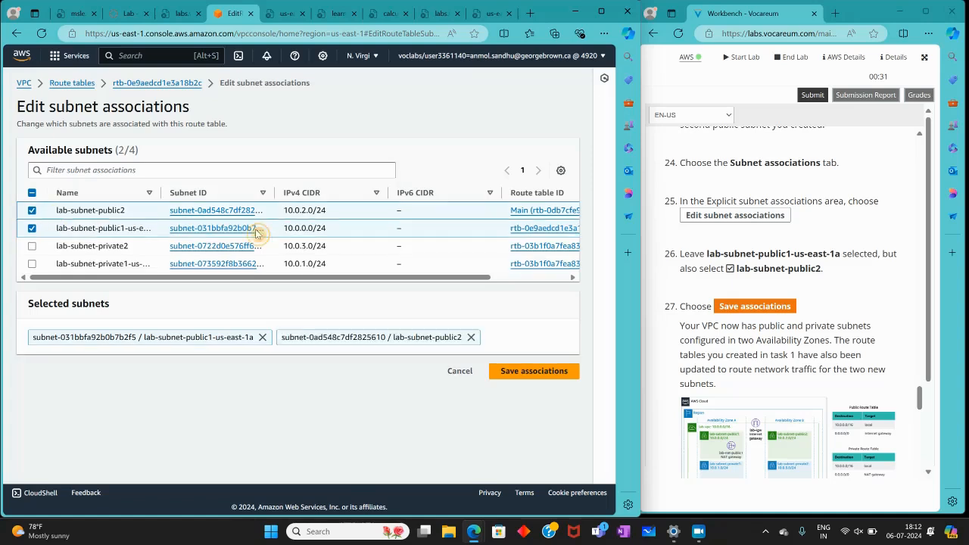
{"action": "left_click", "coordinate": [512, 374]}
Read the Task 3 lab instructions and start creating a new security group from the VPC security groups list
{"action": "scroll", "coordinate": [724, 313], "scroll_direction": "down", "scroll_amount": 5}
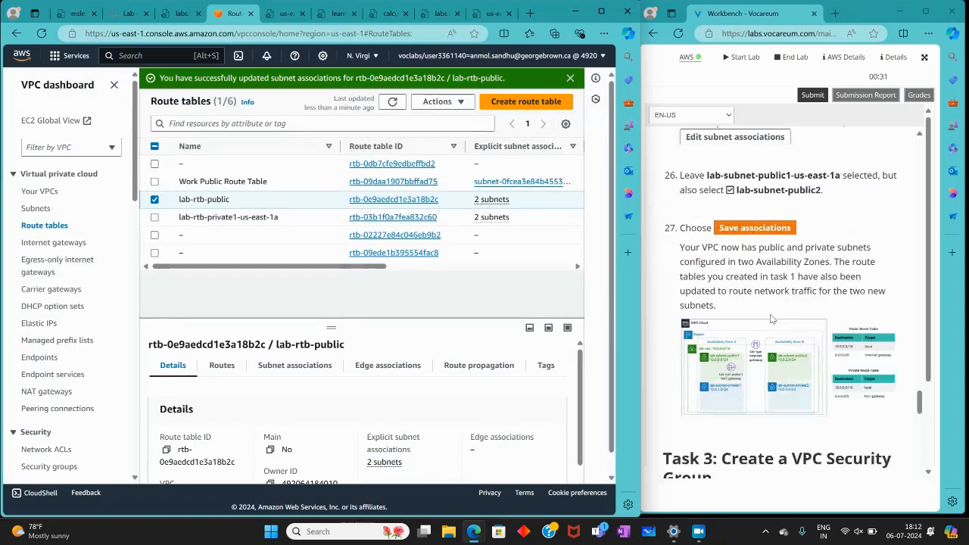
{"action": "scroll", "coordinate": [724, 313], "scroll_direction": "up", "scroll_amount": 3}
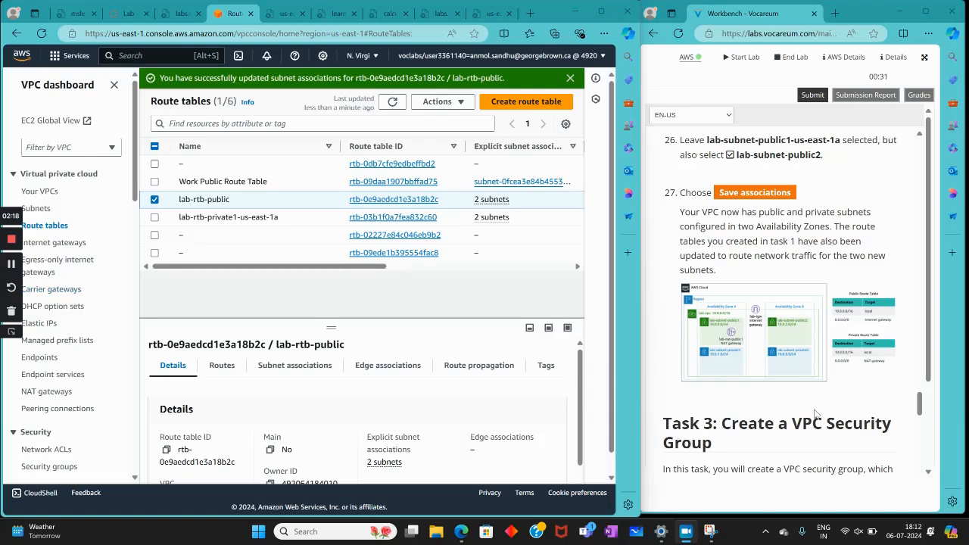
{"action": "scroll", "coordinate": [814, 413], "scroll_direction": "down", "scroll_amount": 2}
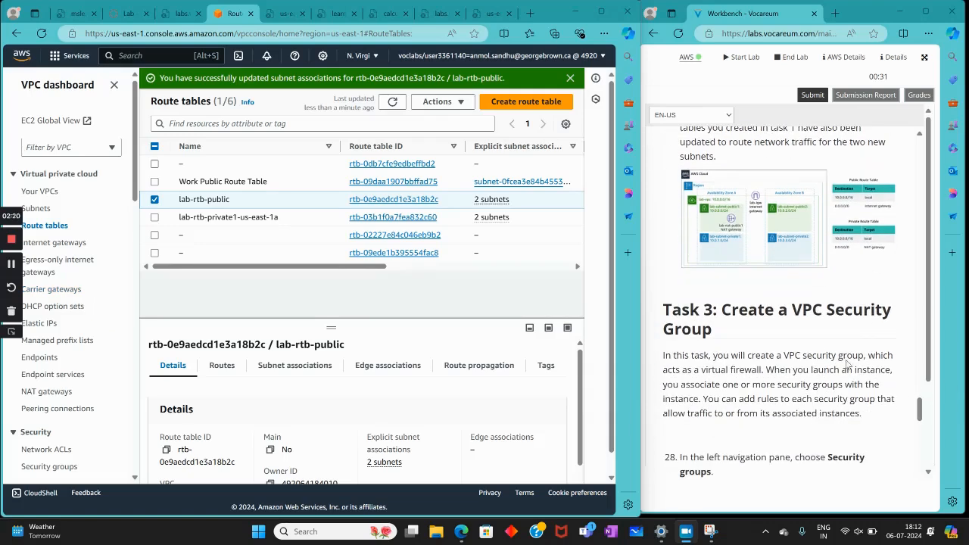
{"action": "scroll", "coordinate": [783, 312], "scroll_direction": "down", "scroll_amount": 3}
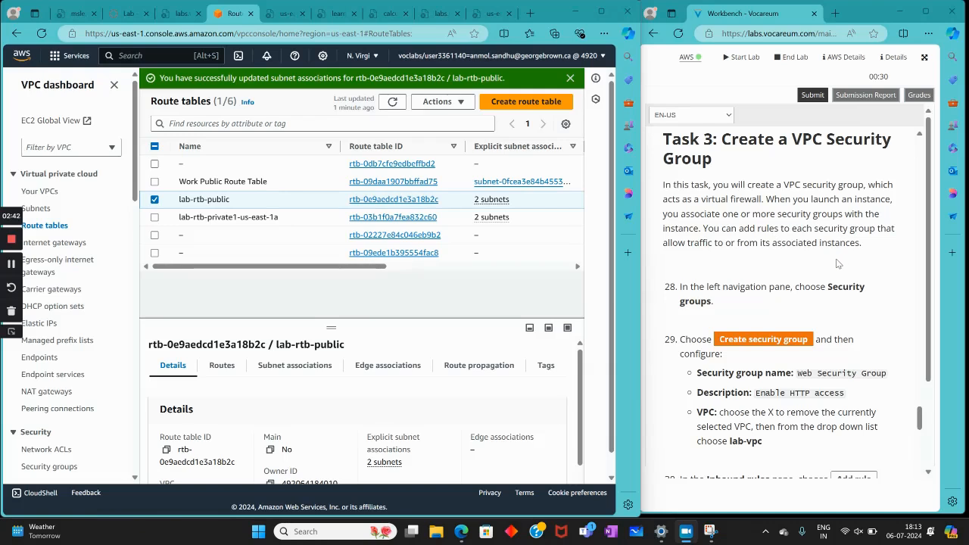
{"action": "scroll", "coordinate": [836, 264], "scroll_direction": "down", "scroll_amount": 3}
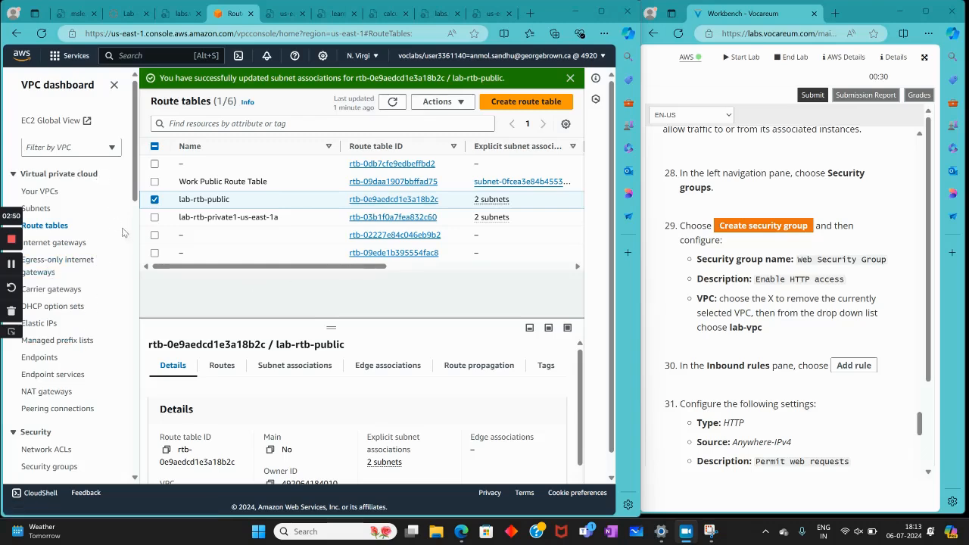
{"action": "scroll", "coordinate": [31, 299], "scroll_direction": "down", "scroll_amount": 3}
{"action": "left_click", "coordinate": [47, 352]}
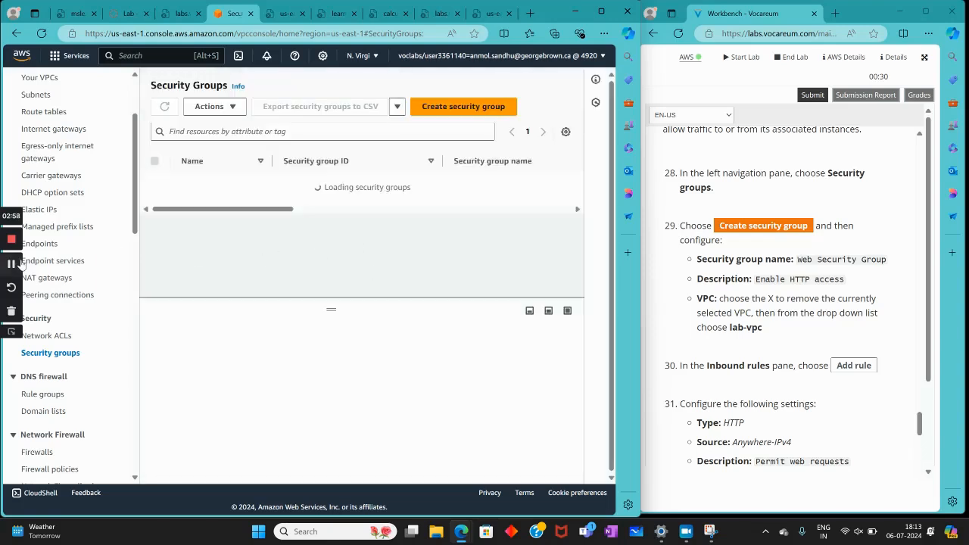
{"action": "left_click", "coordinate": [464, 106]}
Look over the security group creation form and set the security group name to Web Security Group
{"action": "scroll", "coordinate": [610, 216], "scroll_direction": "down", "scroll_amount": 4}
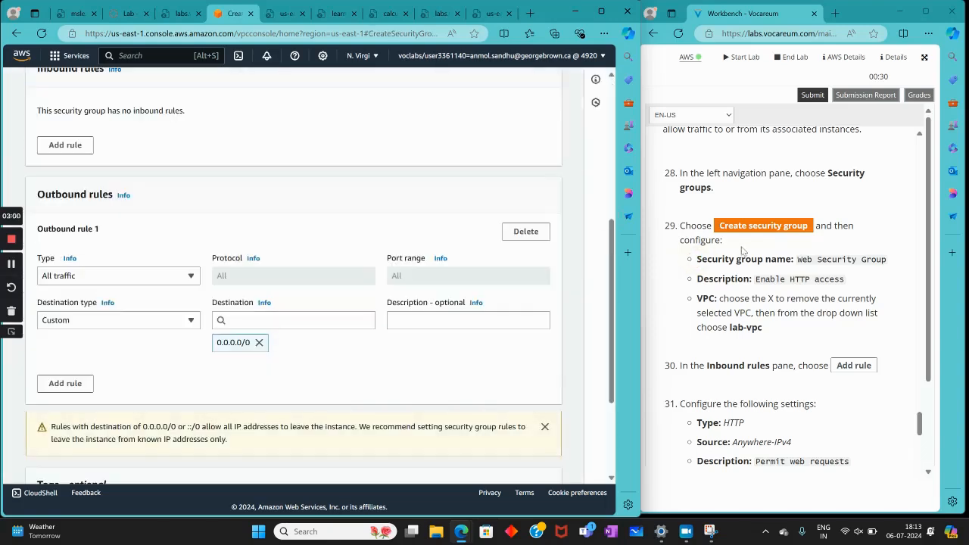
{"action": "scroll", "coordinate": [725, 309], "scroll_direction": "down", "scroll_amount": 1}
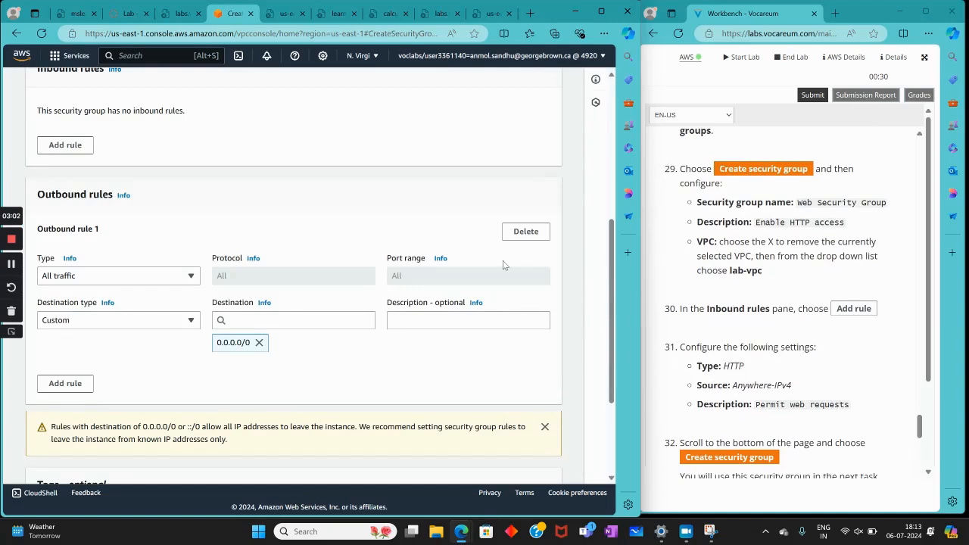
{"action": "scroll", "coordinate": [191, 295], "scroll_direction": "down", "scroll_amount": 1}
{"action": "scroll", "coordinate": [191, 295], "scroll_direction": "up", "scroll_amount": 1}
{"action": "scroll", "coordinate": [190, 295], "scroll_direction": "down", "scroll_amount": 3}
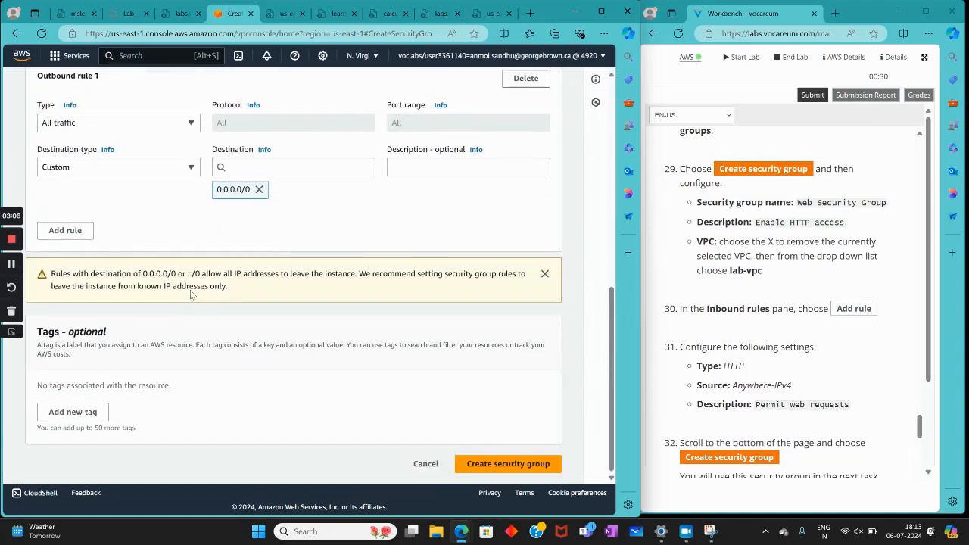
{"action": "scroll", "coordinate": [190, 294], "scroll_direction": "up", "scroll_amount": 7}
{"action": "scroll", "coordinate": [190, 290], "scroll_direction": "up", "scroll_amount": 1}
{"action": "left_click", "coordinate": [156, 232]}
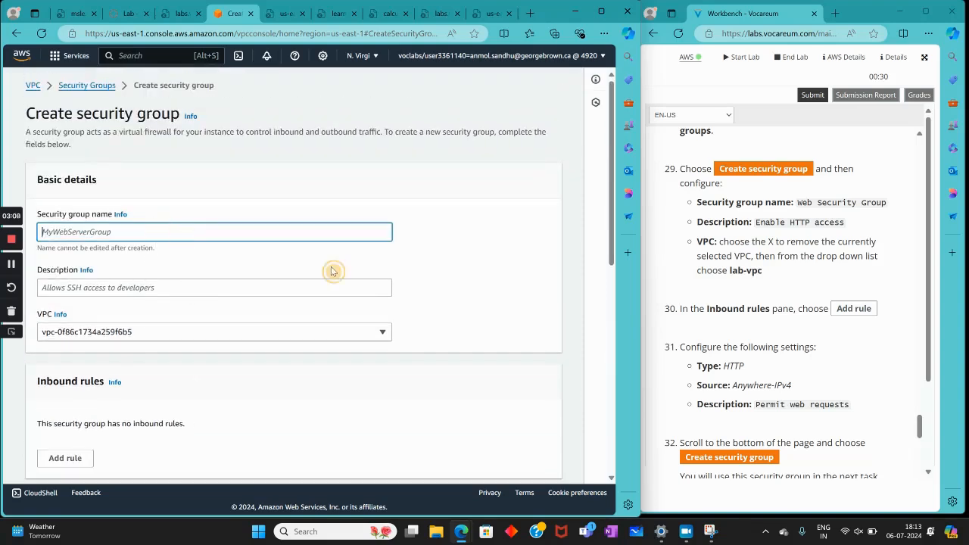
{"action": "left_click", "coordinate": [11, 264]}
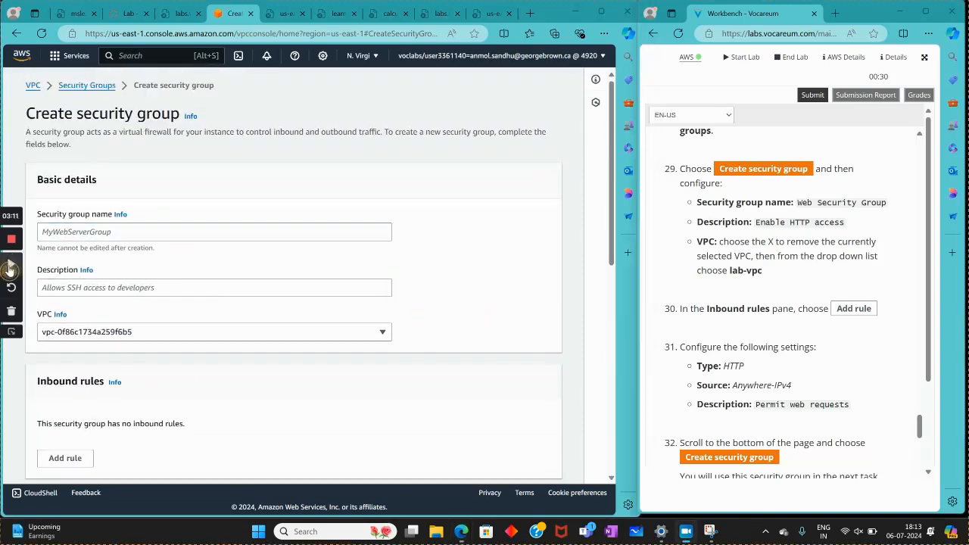
{"action": "left_click", "coordinate": [121, 236]}
{"action": "right_click", "coordinate": [121, 236]}
{"action": "left_click", "coordinate": [171, 341]}
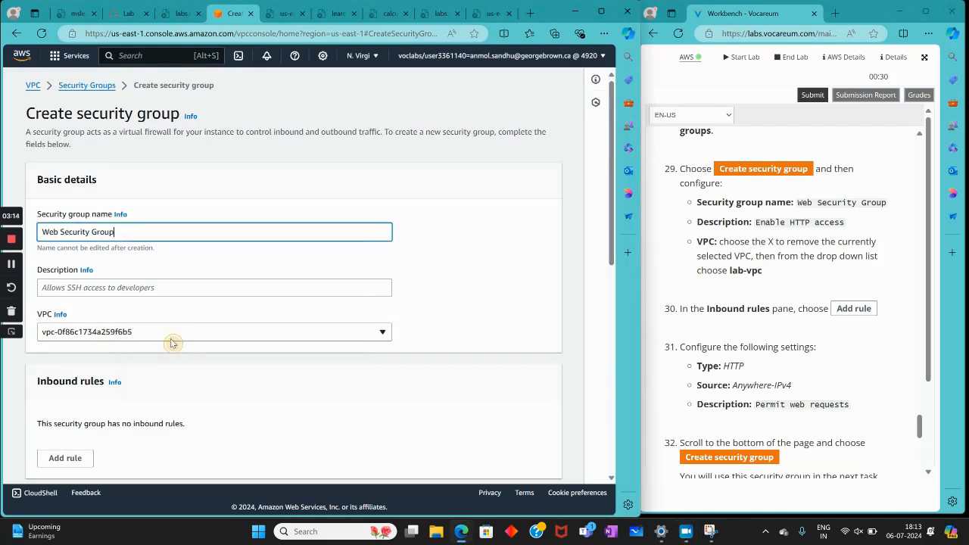
Copy the description Enable HTTP access from the lab instructions into the security group and choose lab-vpc as its VPC
{"action": "left_click_drag", "start_coordinate": [755, 222], "coordinate": [823, 227]}
{"action": "key", "text": "ctrl+c"}
{"action": "right_click", "coordinate": [824, 227]}
{"action": "left_click", "coordinate": [695, 247]}
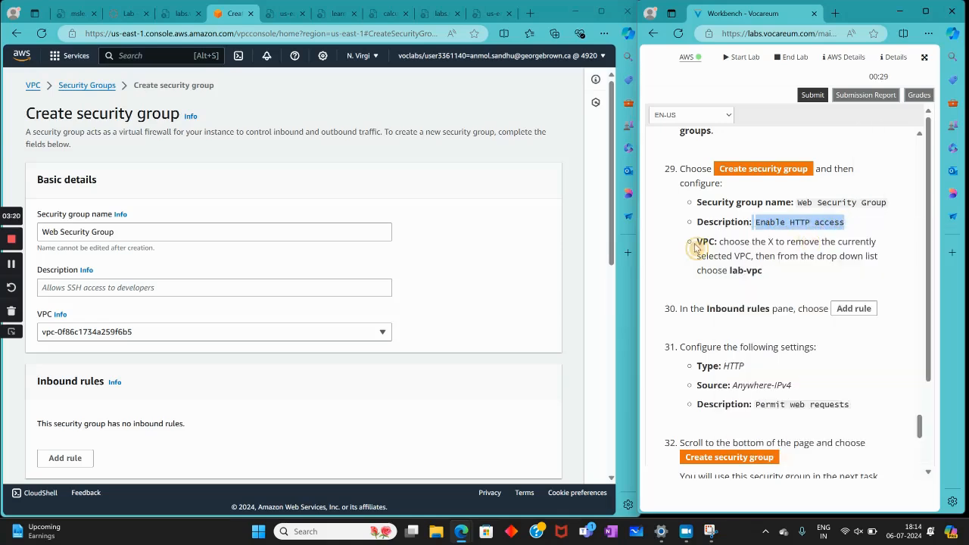
{"action": "right_click", "coordinate": [110, 286]}
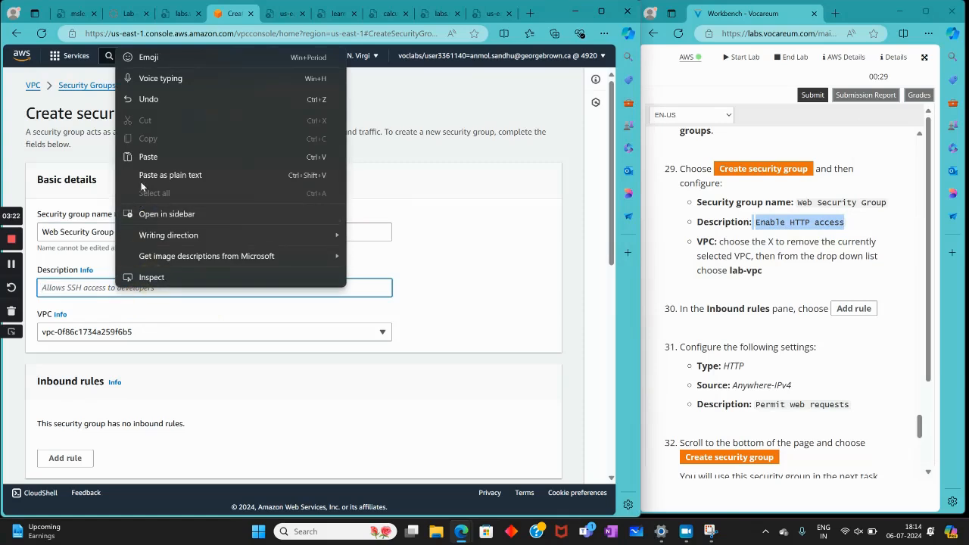
{"action": "left_click", "coordinate": [151, 159]}
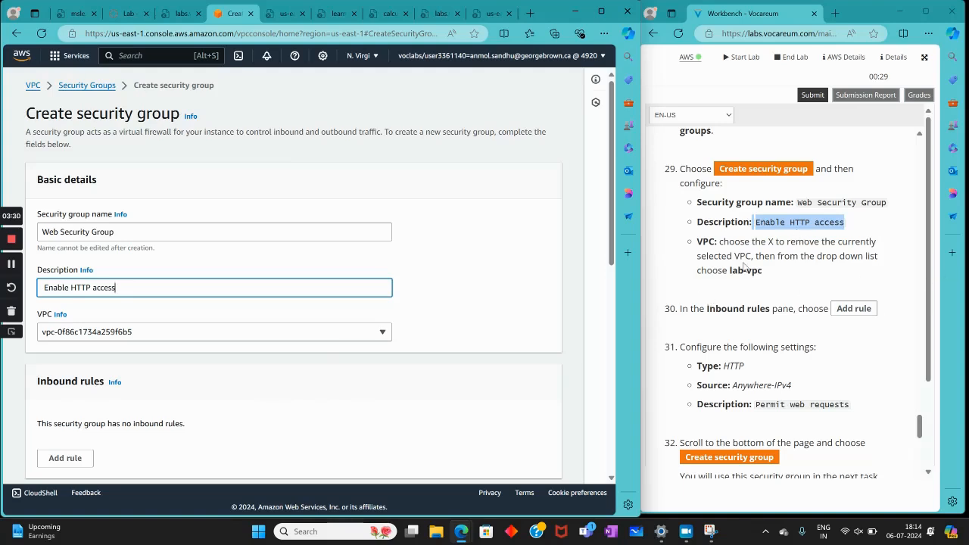
{"action": "left_click", "coordinate": [339, 338]}
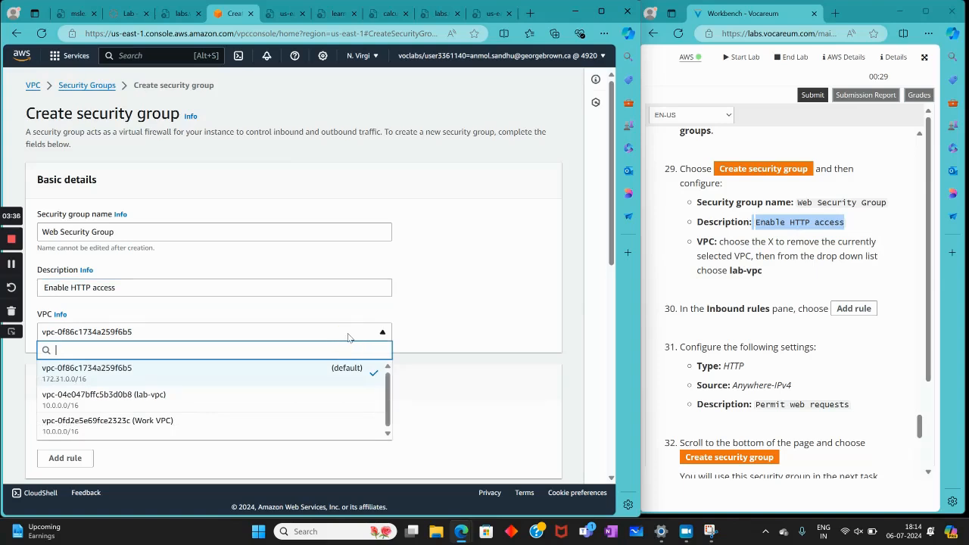
{"action": "left_click", "coordinate": [259, 406]}
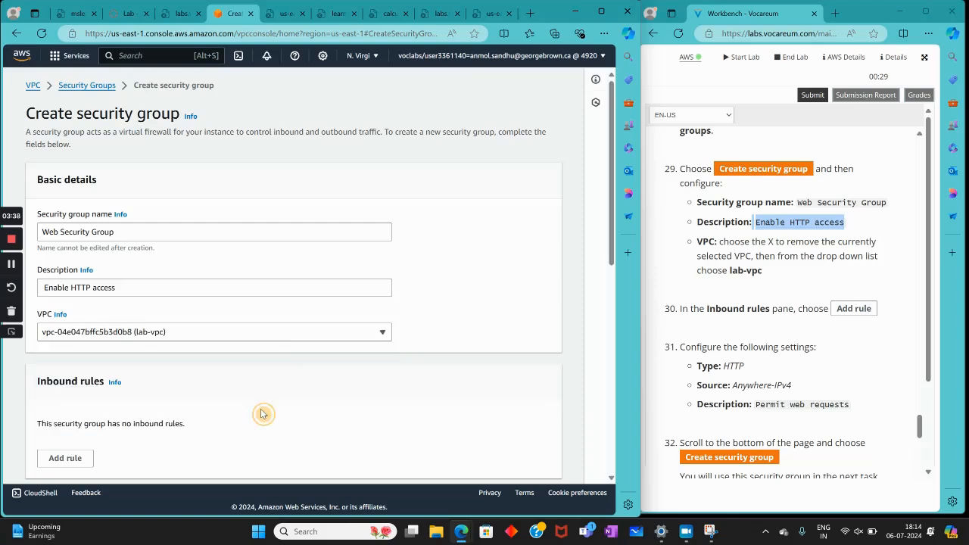
Add an inbound rule to the security group and set its type to HTTP
{"action": "scroll", "coordinate": [810, 283], "scroll_direction": "down", "scroll_amount": 1}
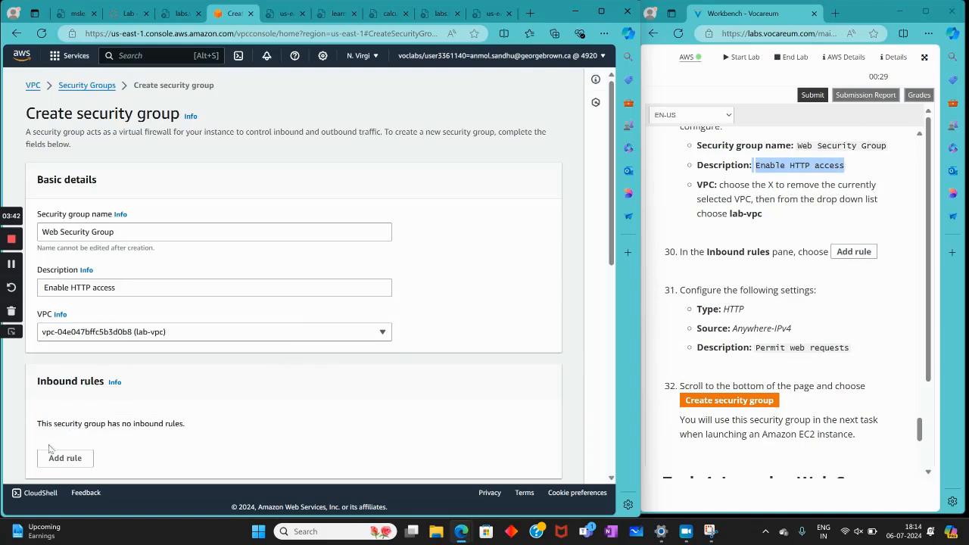
{"action": "scroll", "coordinate": [50, 449], "scroll_direction": "down", "scroll_amount": 2}
{"action": "left_click", "coordinate": [65, 345]}
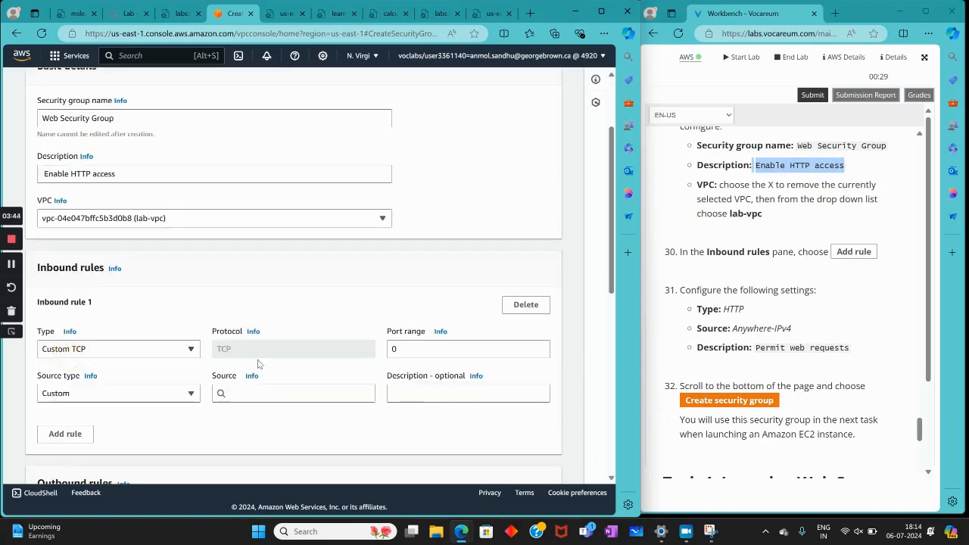
{"action": "left_click", "coordinate": [116, 350]}
{"action": "left_click", "coordinate": [118, 348]}
{"action": "left_click", "coordinate": [117, 348]}
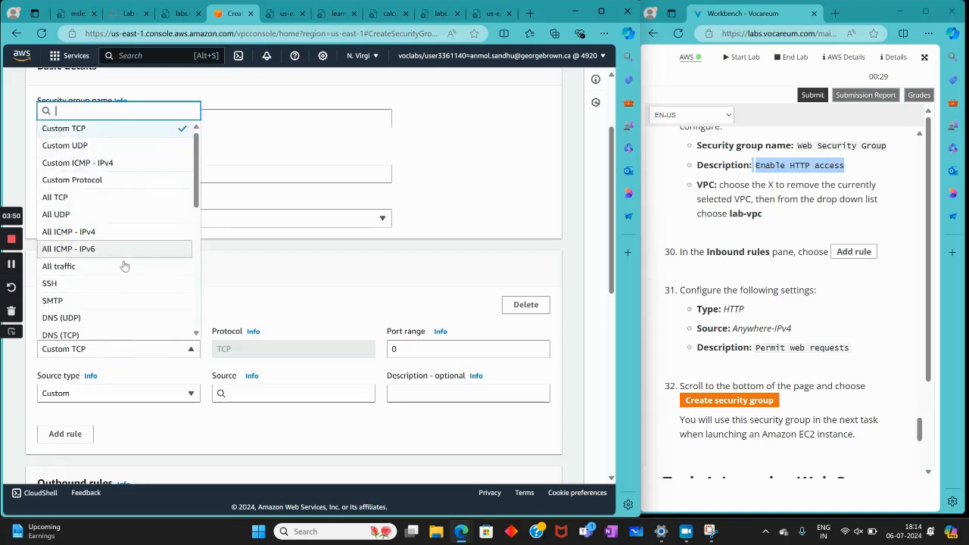
{"action": "scroll", "coordinate": [137, 305], "scroll_direction": "down", "scroll_amount": 2}
{"action": "left_click", "coordinate": [59, 182]}
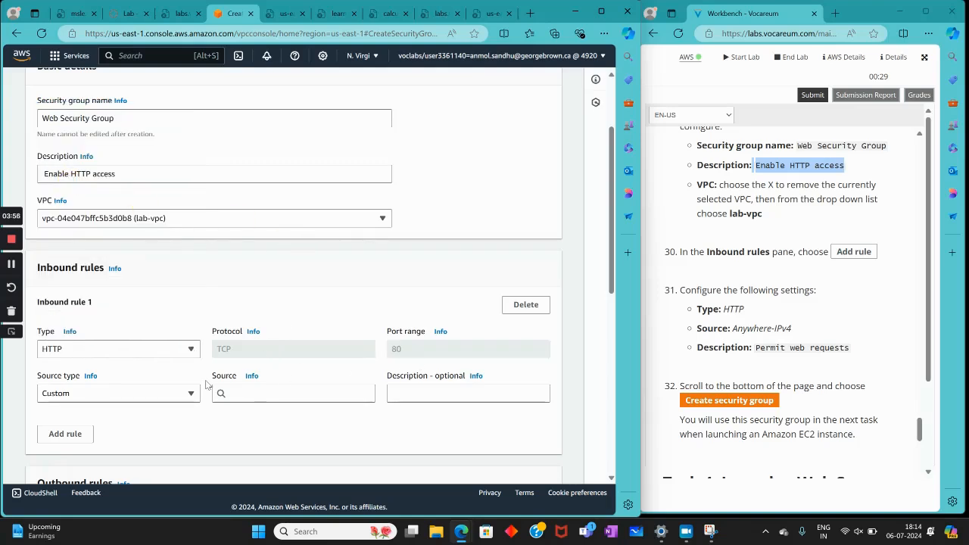
Set the source type of the HTTP inbound rule to Anywhere-IPv4
{"action": "left_click", "coordinate": [245, 392]}
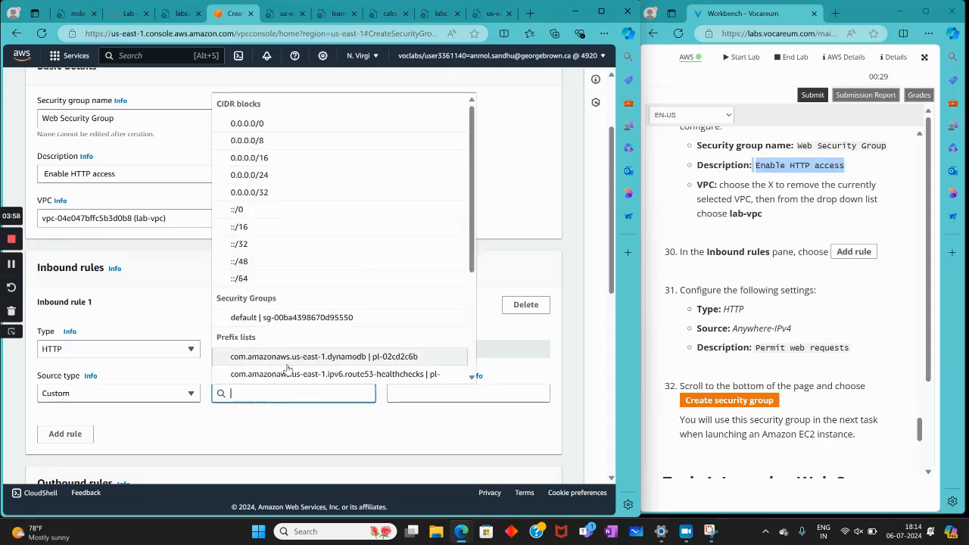
{"action": "scroll", "coordinate": [278, 283], "scroll_direction": "down", "scroll_amount": 3}
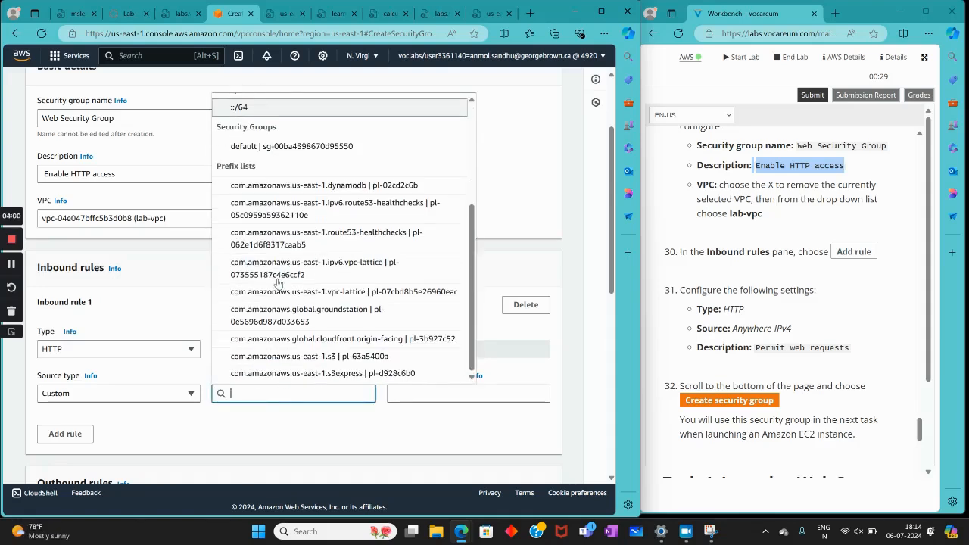
{"action": "scroll", "coordinate": [278, 283], "scroll_direction": "up", "scroll_amount": 3}
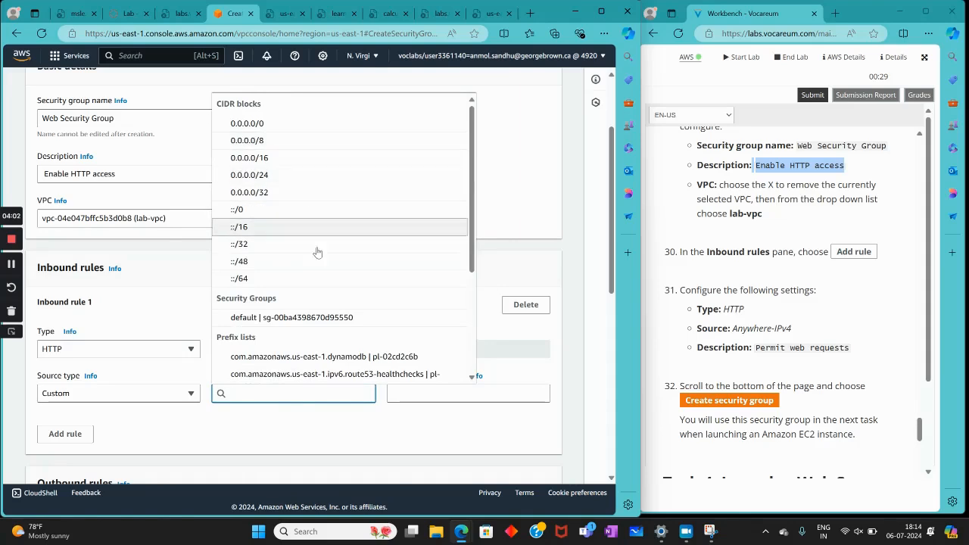
{"action": "scroll", "coordinate": [319, 250], "scroll_direction": "down", "scroll_amount": 2}
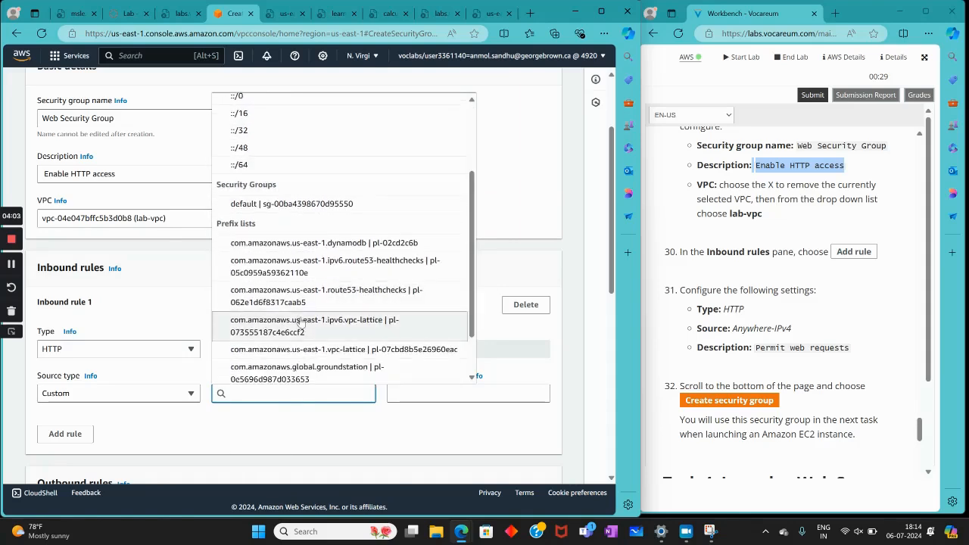
{"action": "left_click", "coordinate": [176, 400]}
{"action": "left_click", "coordinate": [103, 342]}
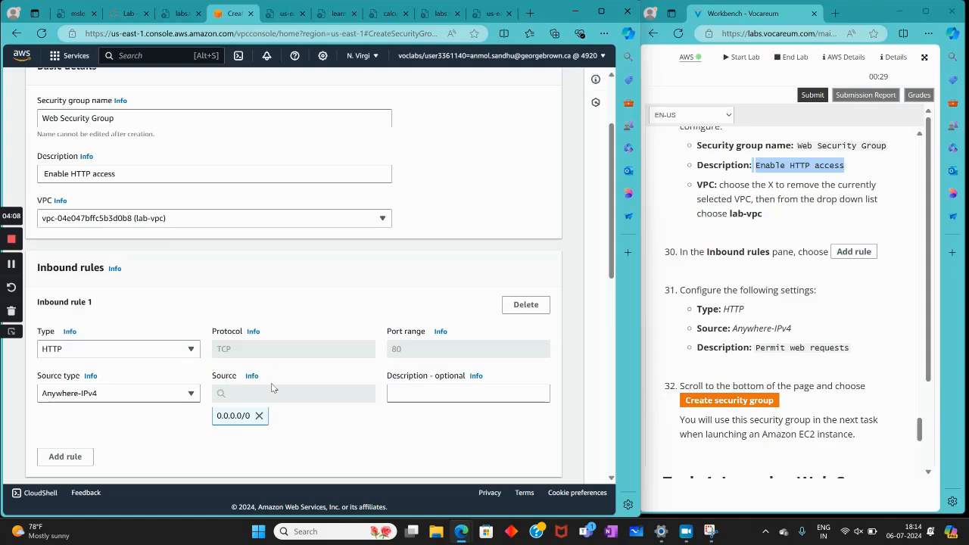
Copy Permit web requests from the lab instructions into the inbound rule's description
{"action": "left_click", "coordinate": [435, 392]}
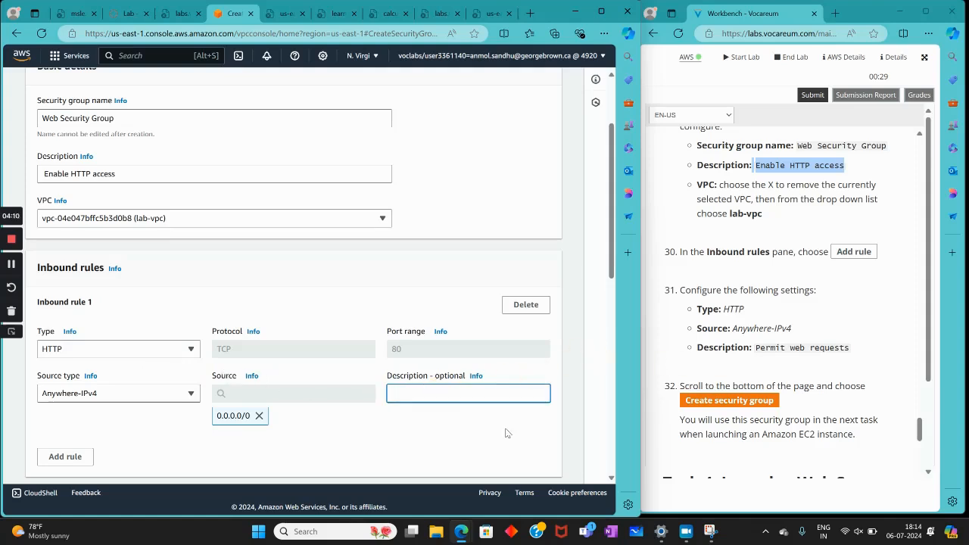
{"action": "left_click_drag", "start_coordinate": [848, 347], "coordinate": [756, 352]}
{"action": "right_click", "coordinate": [757, 353]}
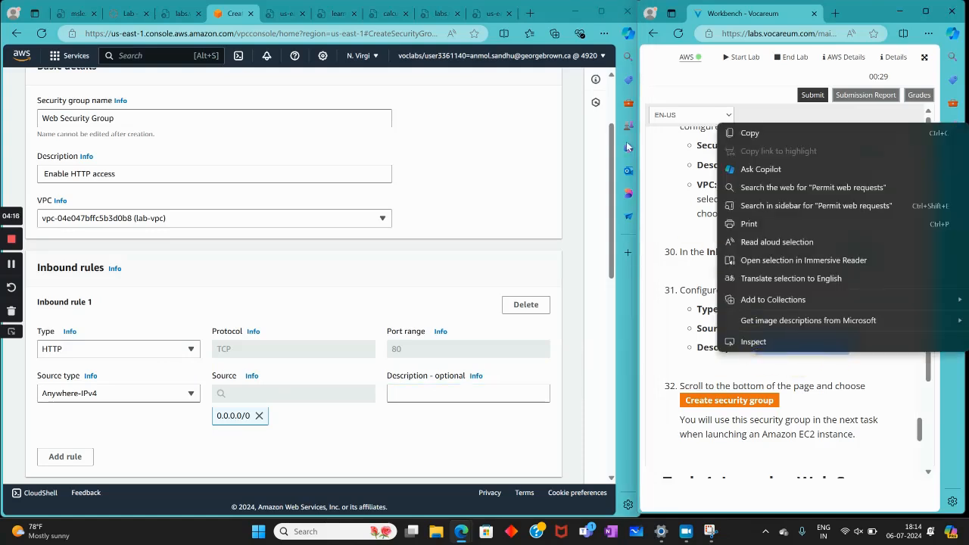
{"action": "left_click", "coordinate": [714, 130]}
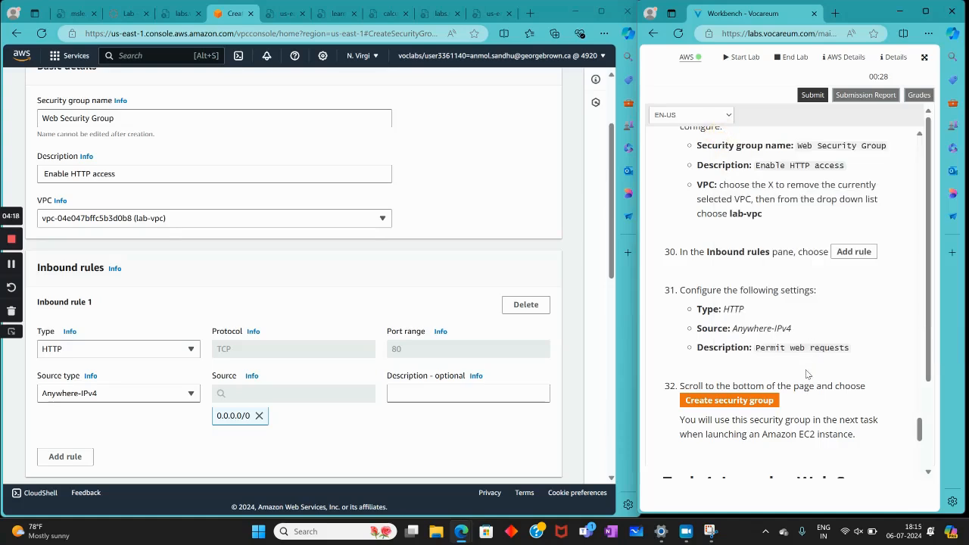
{"action": "mouse_move", "coordinate": [742, 349]}
{"action": "left_mouse_down"}
{"action": "mouse_move", "coordinate": [854, 350]}
{"action": "mouse_move", "coordinate": [755, 350]}
{"action": "left_mouse_up"}
{"action": "right_click", "coordinate": [755, 349]}
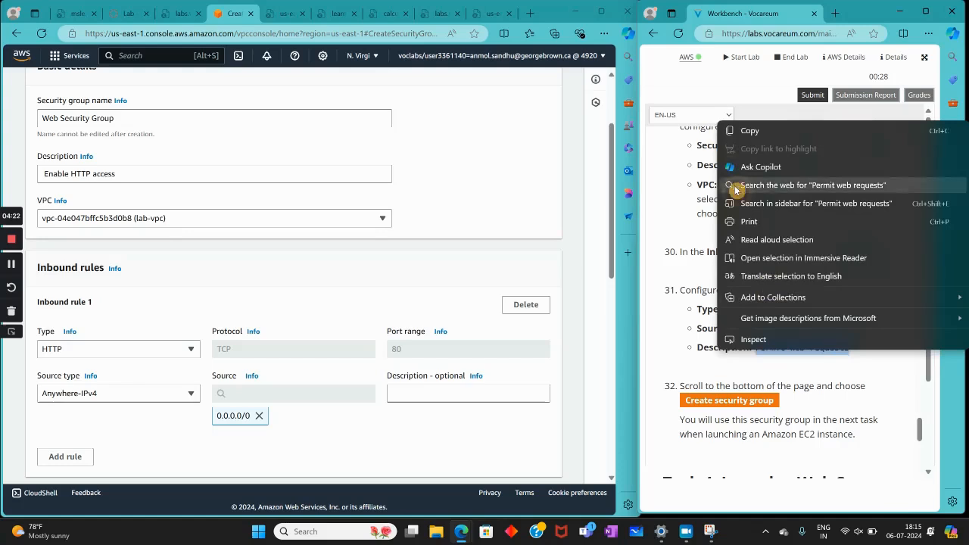
{"action": "left_click", "coordinate": [730, 130]}
{"action": "right_click", "coordinate": [491, 394]}
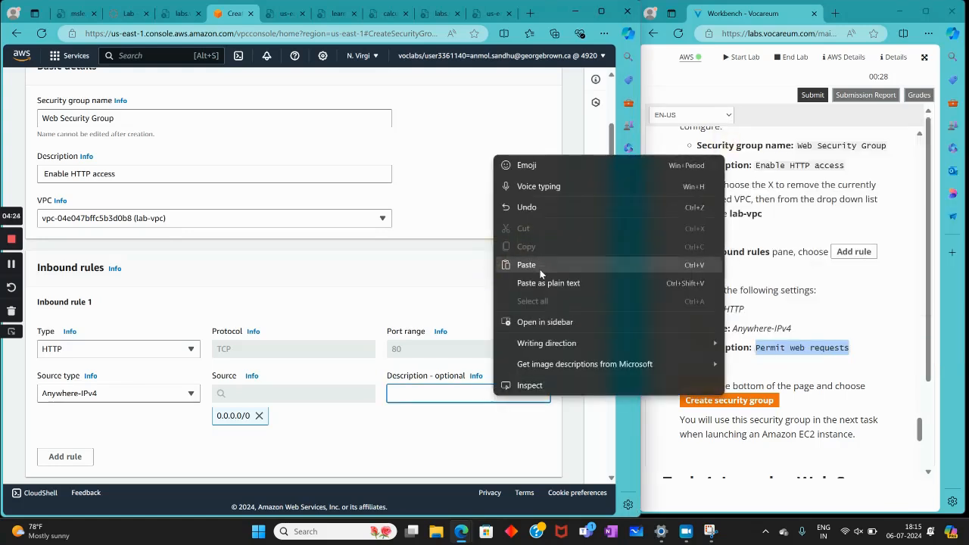
{"action": "left_click", "coordinate": [540, 269]}
{"action": "left_click", "coordinate": [464, 297]}
Create the Web Security Group with the configured inbound rule and the default outbound rule
{"action": "scroll", "coordinate": [699, 379], "scroll_direction": "down", "scroll_amount": 3}
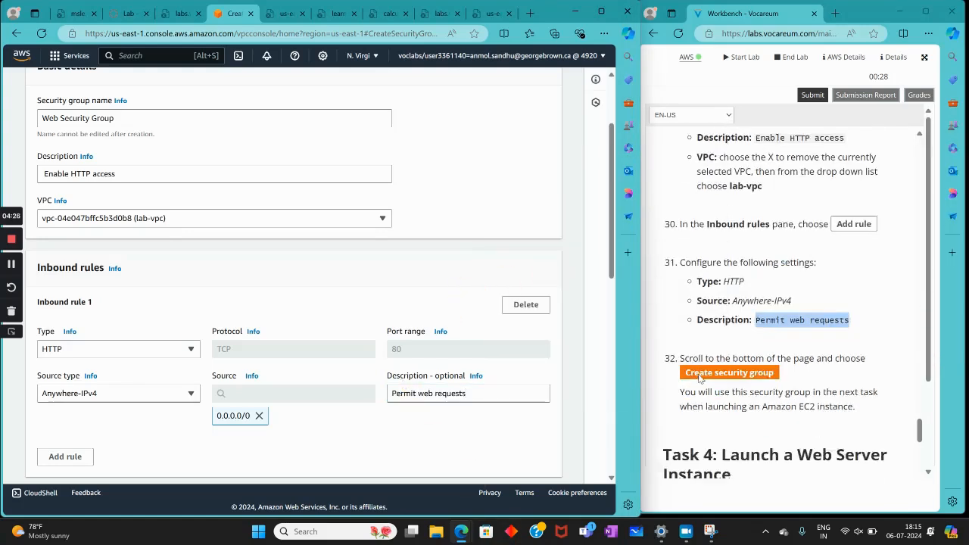
{"action": "scroll", "coordinate": [309, 369], "scroll_direction": "down", "scroll_amount": 7}
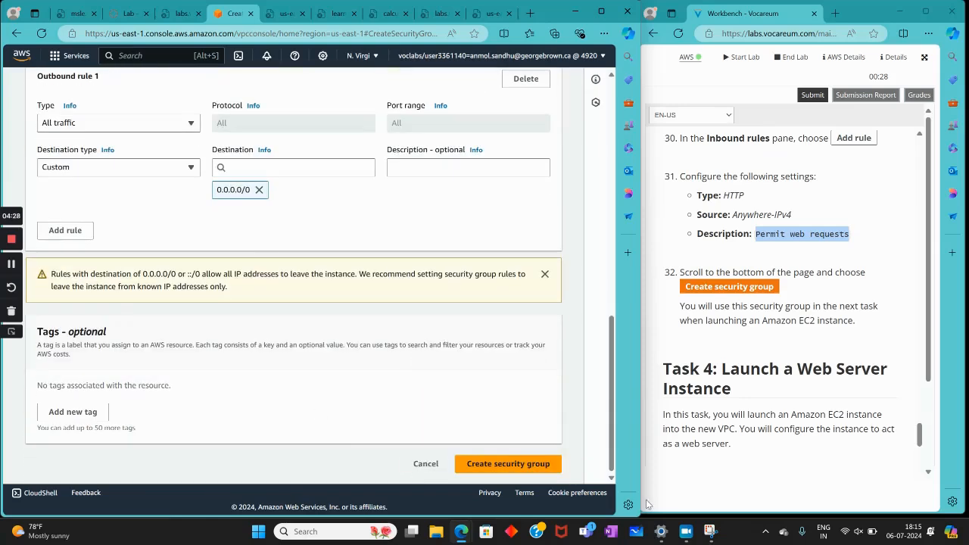
{"action": "left_click", "coordinate": [533, 464]}
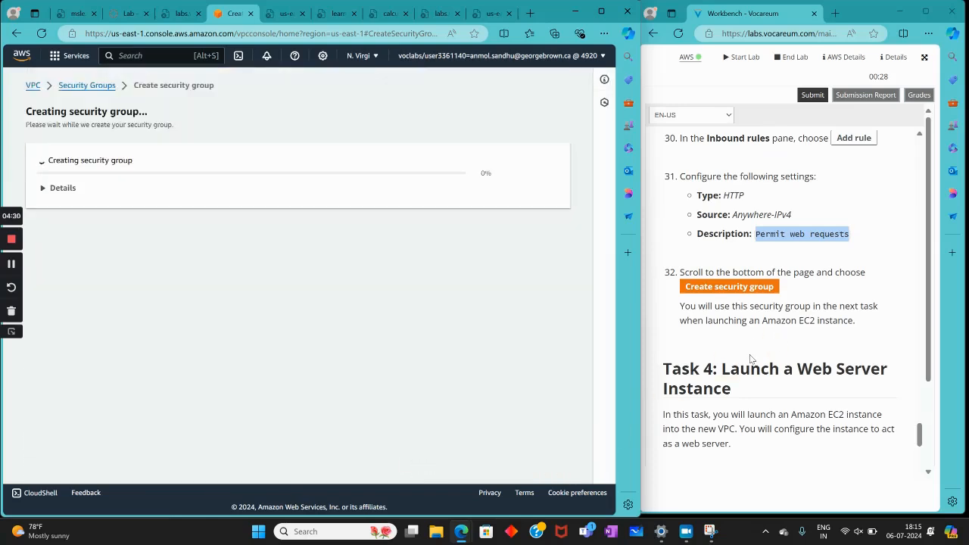
Capture a screenshot of the new Web Security Group's details page with the Snipping Tool
{"action": "key", "text": "Print"}
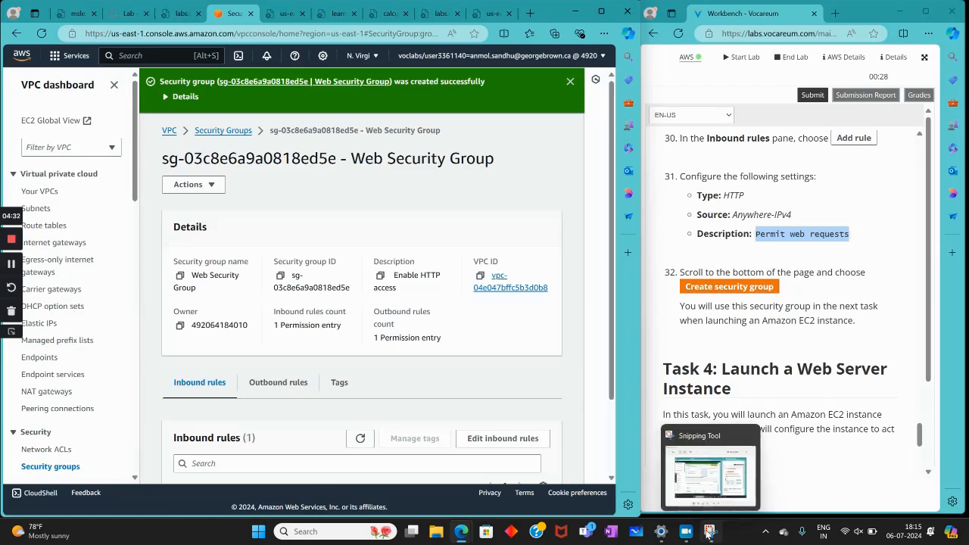
{"action": "left_click", "coordinate": [712, 473]}
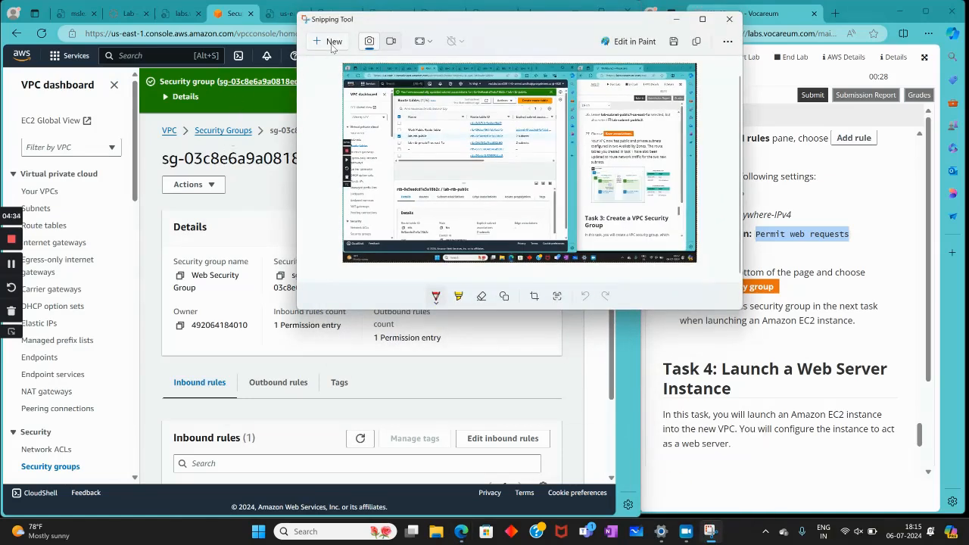
{"action": "left_click", "coordinate": [144, 300]}
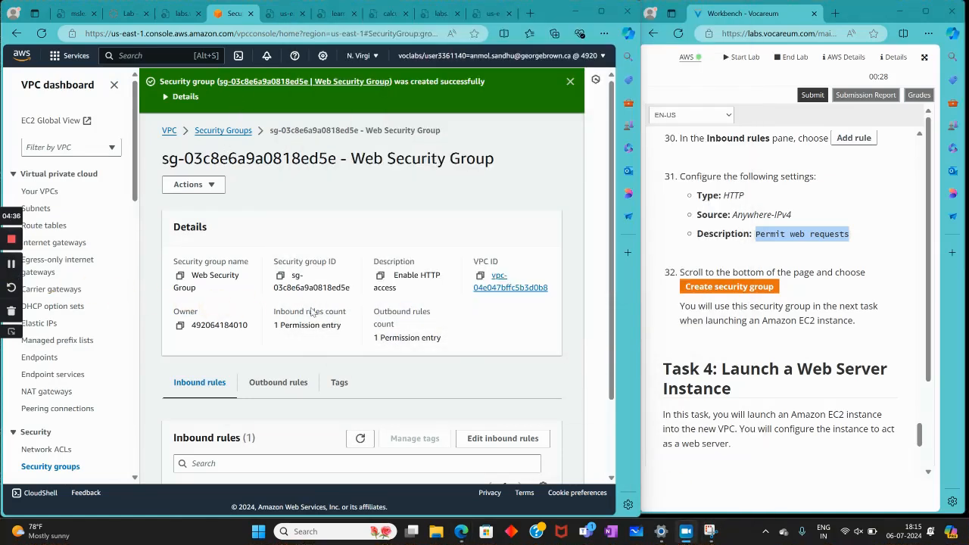
Search the AWS services for ec2, open the EC2 console and start launching a new instance
{"action": "scroll", "coordinate": [776, 354], "scroll_direction": "down", "scroll_amount": 3}
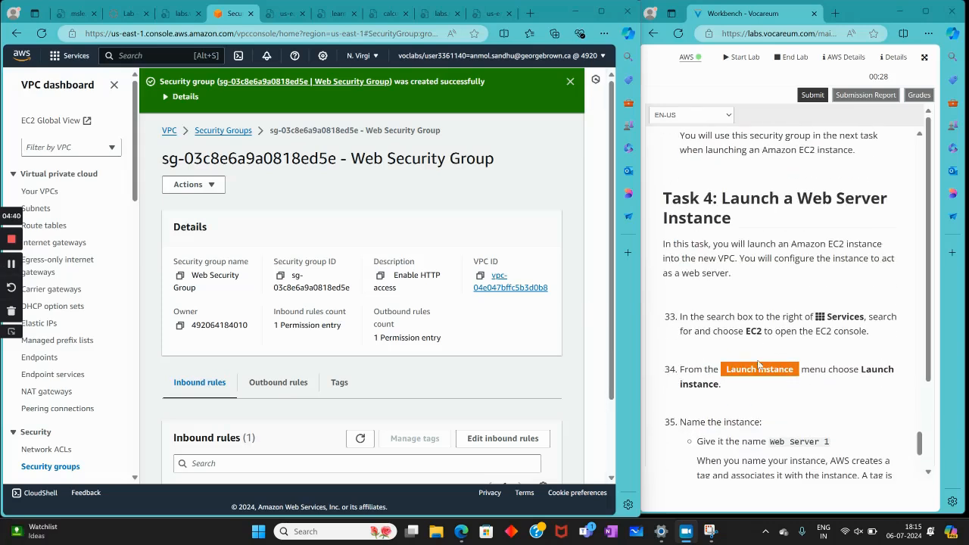
{"action": "left_click", "coordinate": [174, 55]}
{"action": "type", "text": "ec2"}
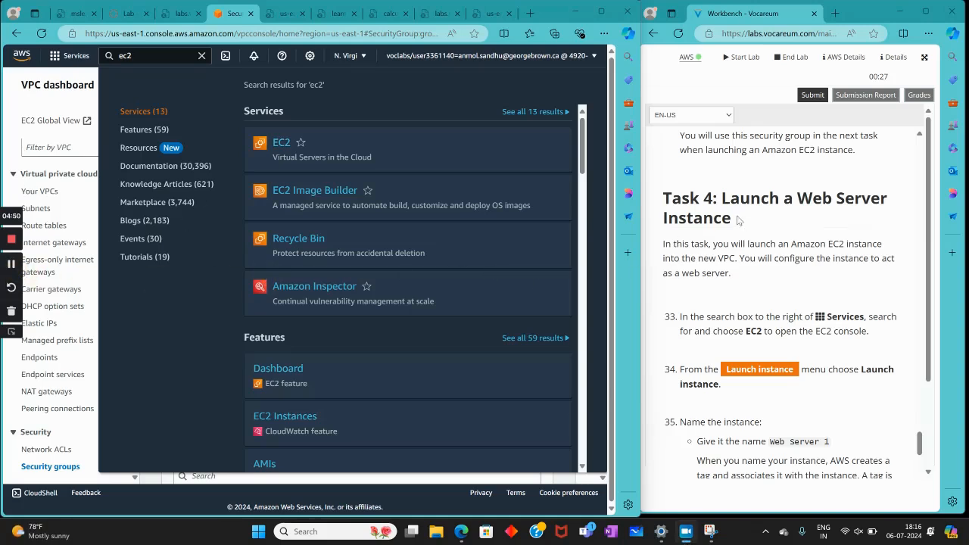
{"action": "left_click", "coordinate": [277, 144]}
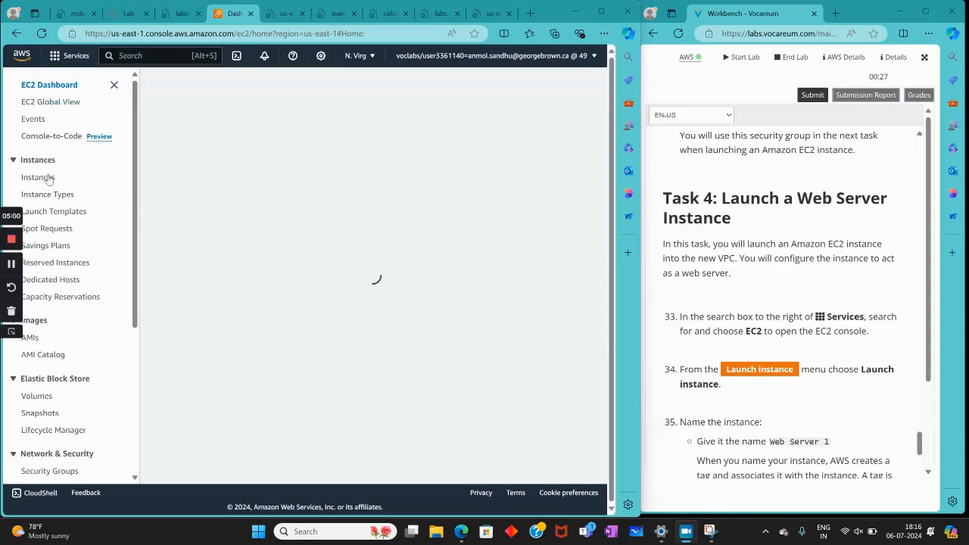
{"action": "scroll", "coordinate": [55, 227], "scroll_direction": "down", "scroll_amount": 1}
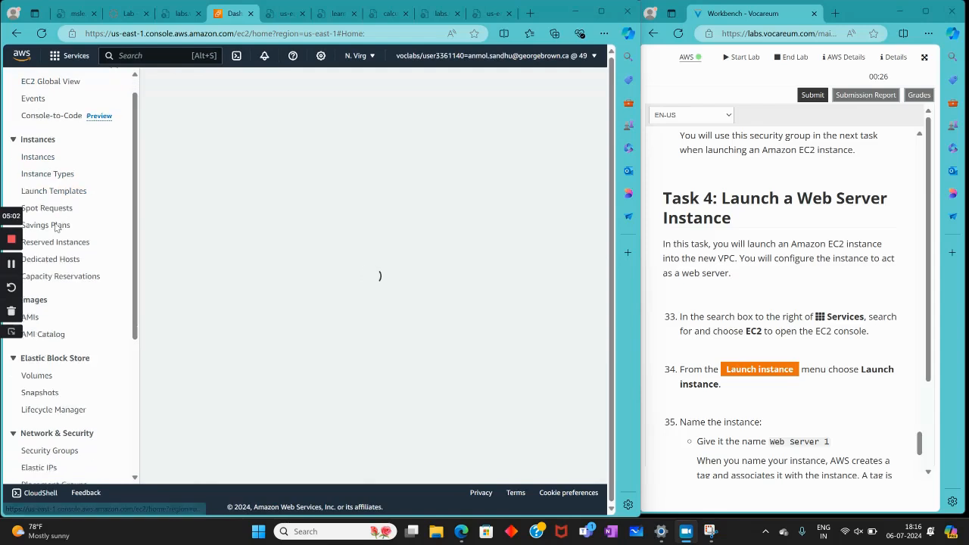
{"action": "scroll", "coordinate": [55, 228], "scroll_direction": "down", "scroll_amount": 2}
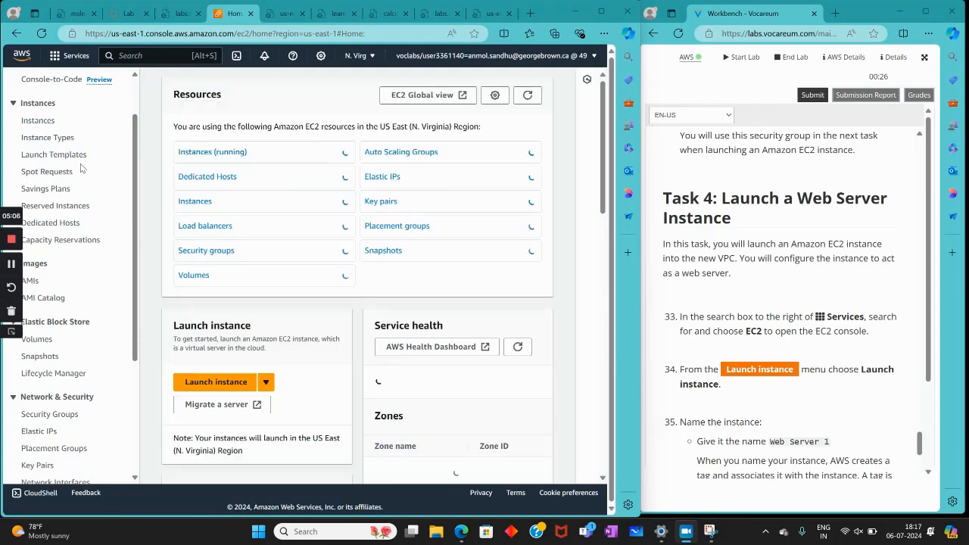
{"action": "left_click", "coordinate": [236, 381]}
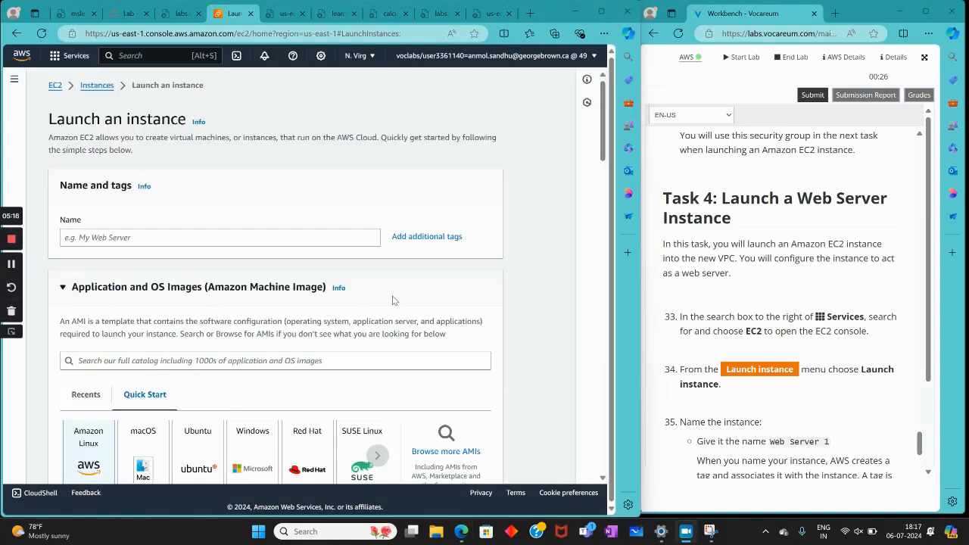
Name the new instance Web Server 1 as given in the lab instructions
{"action": "scroll", "coordinate": [753, 354], "scroll_direction": "down", "scroll_amount": 3}
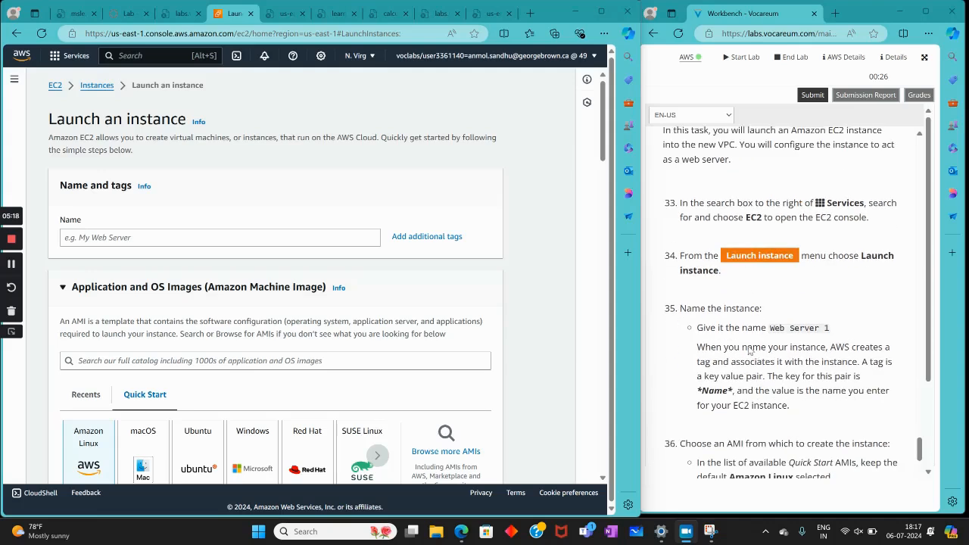
{"action": "left_click", "coordinate": [267, 237]}
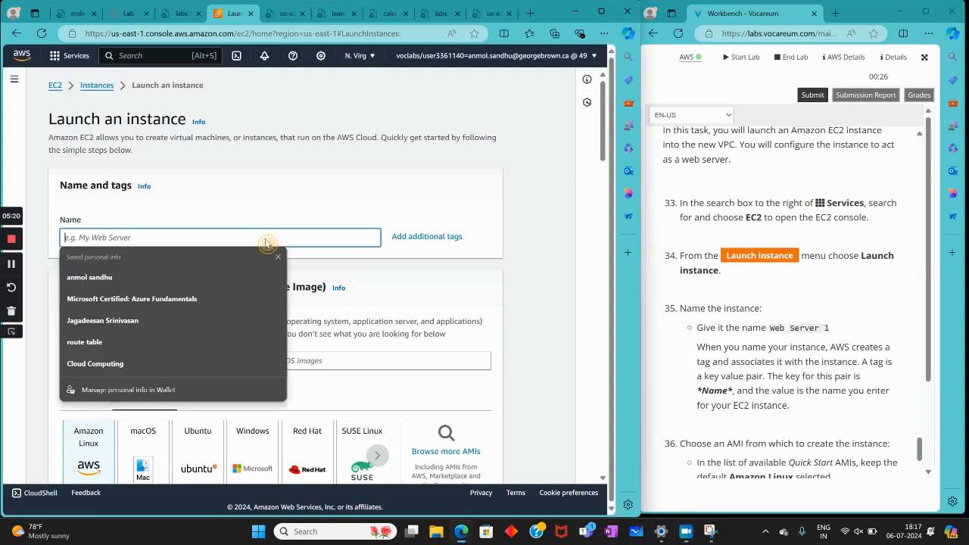
{"action": "type", "text": "web Server 1"}
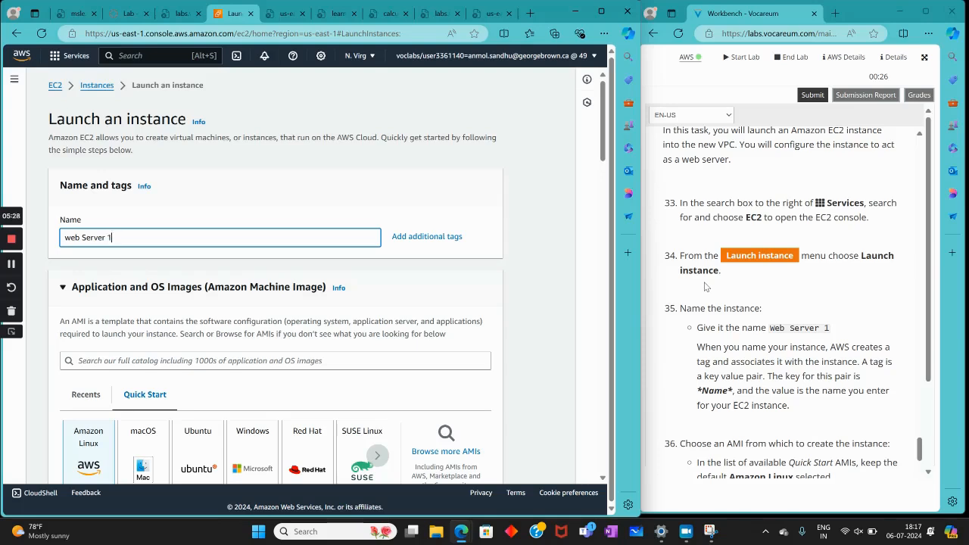
{"action": "key", "text": "BackSpace"}
{"action": "type", "text": "W"}
Check the lab instructions against the instance form's machine image and instance type, keeping the defaults Amazon Linux 2023 AMI and t2.micro
{"action": "scroll", "coordinate": [773, 370], "scroll_direction": "down", "scroll_amount": 1}
{"action": "scroll", "coordinate": [773, 370], "scroll_direction": "down", "scroll_amount": 3}
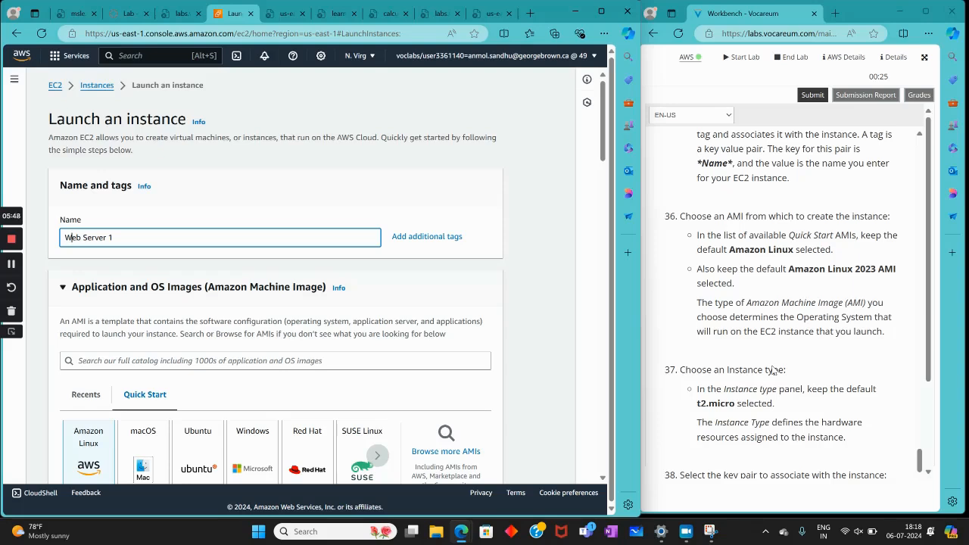
{"action": "left_click", "coordinate": [361, 303]}
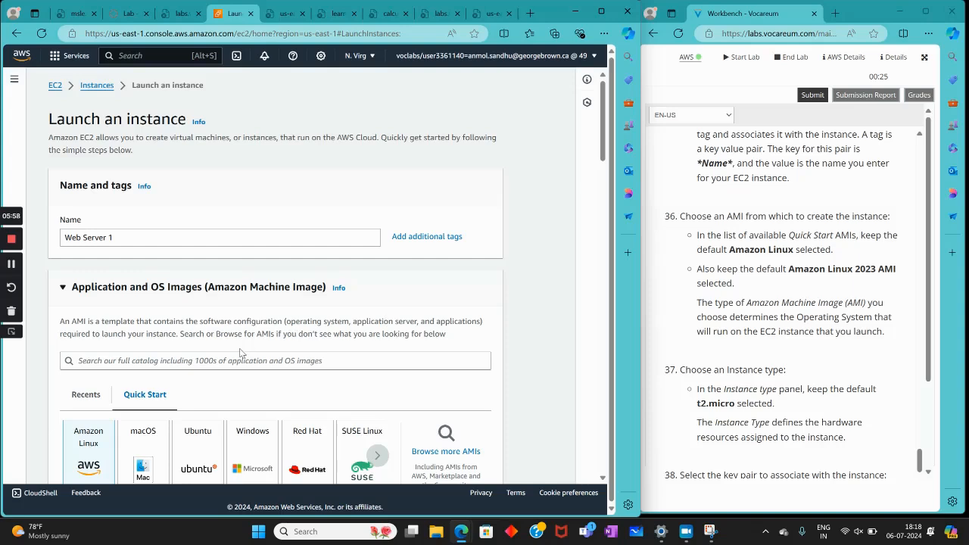
{"action": "scroll", "coordinate": [241, 353], "scroll_direction": "down", "scroll_amount": 3}
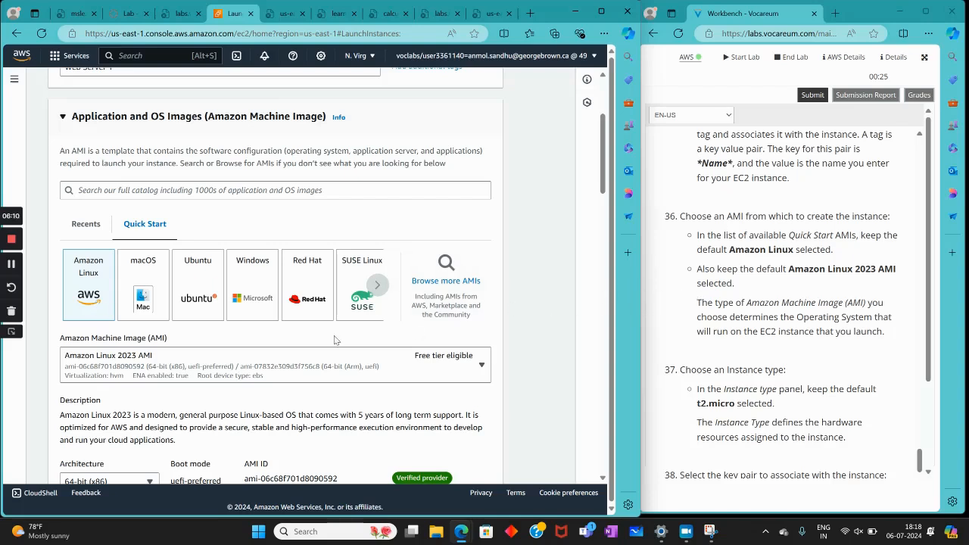
{"action": "scroll", "coordinate": [249, 359], "scroll_direction": "down", "scroll_amount": 2}
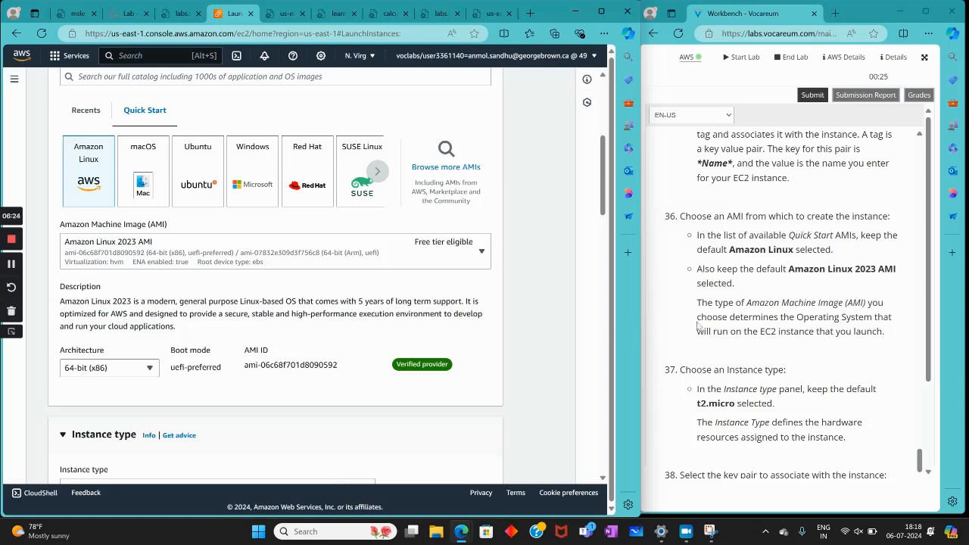
{"action": "scroll", "coordinate": [700, 327], "scroll_direction": "down", "scroll_amount": 2}
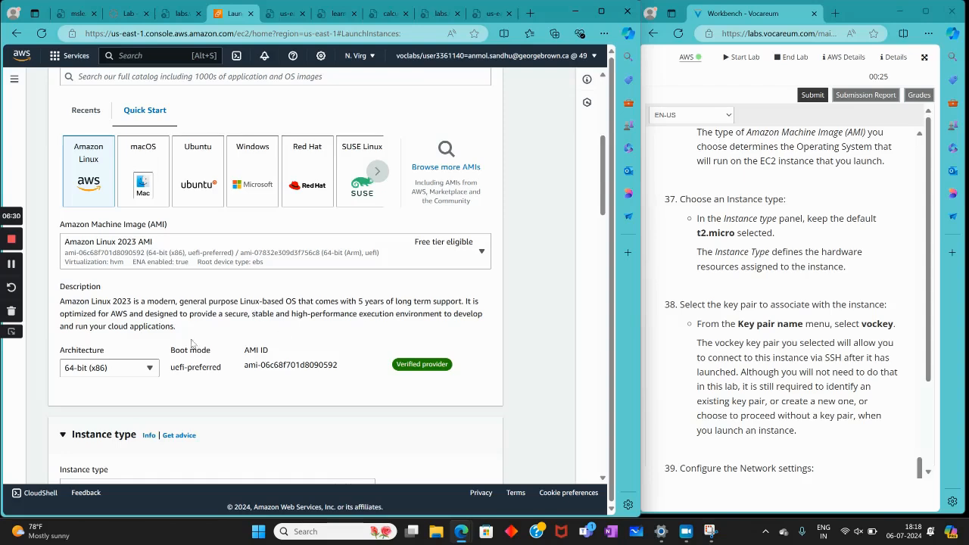
{"action": "scroll", "coordinate": [201, 356], "scroll_direction": "down", "scroll_amount": 3}
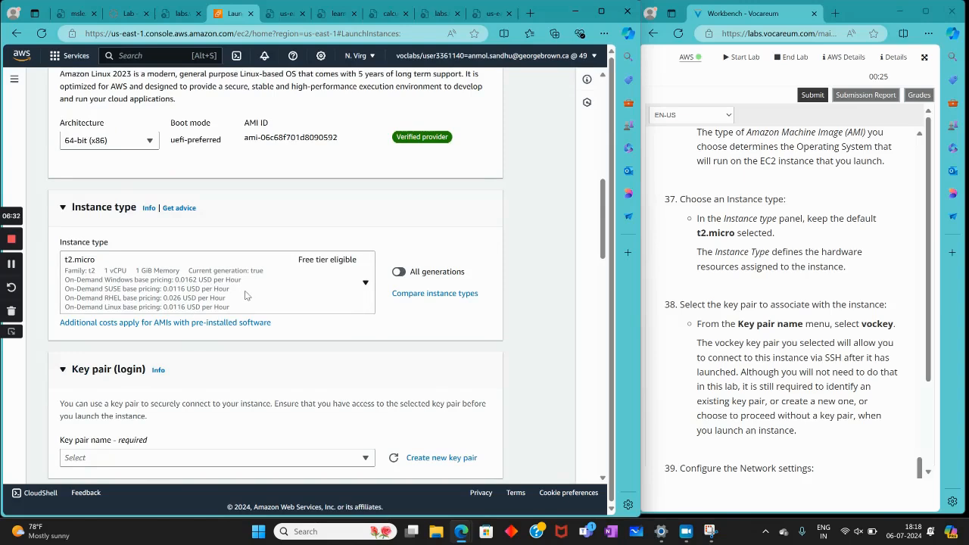
{"action": "scroll", "coordinate": [329, 286], "scroll_direction": "down", "scroll_amount": 1}
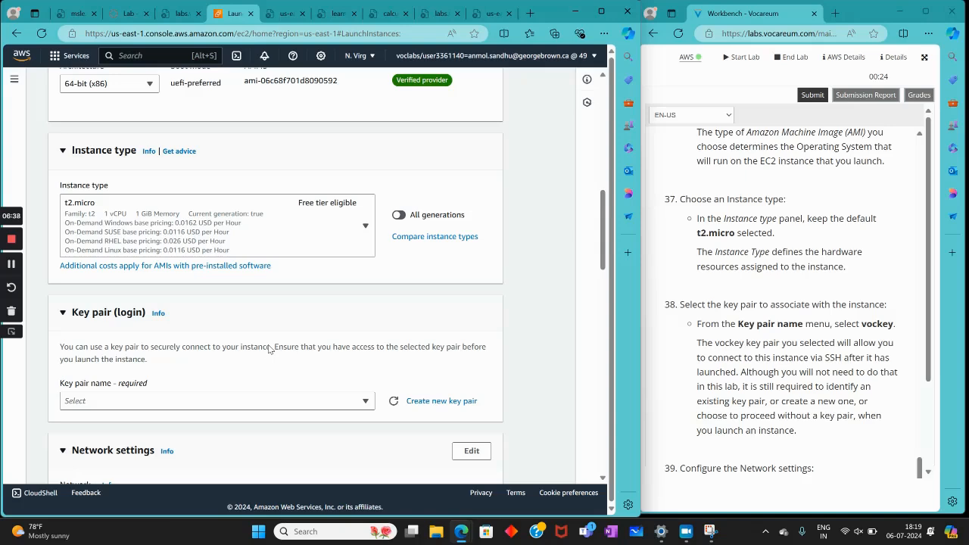
Choose vockey as the key pair for the new instance
{"action": "scroll", "coordinate": [186, 381], "scroll_direction": "down", "scroll_amount": 2}
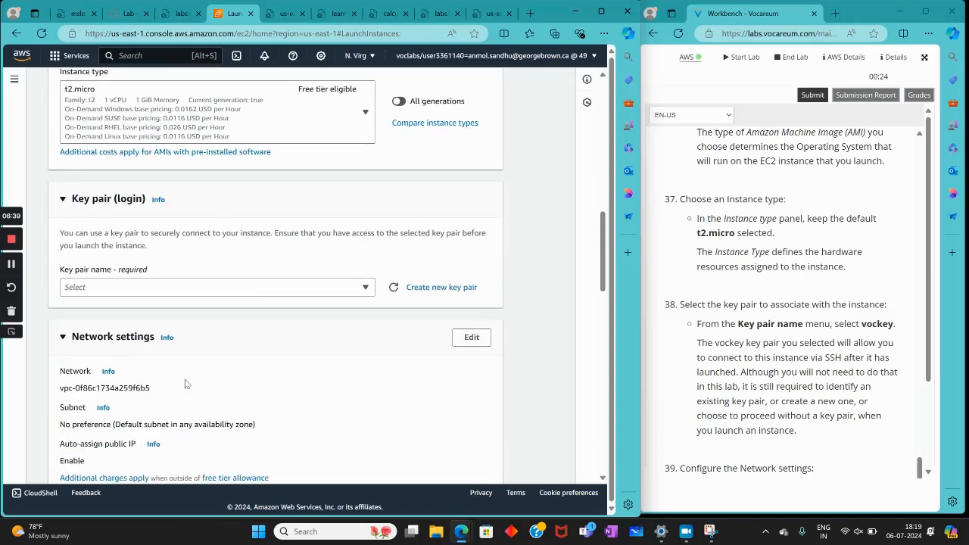
{"action": "left_click", "coordinate": [292, 286]}
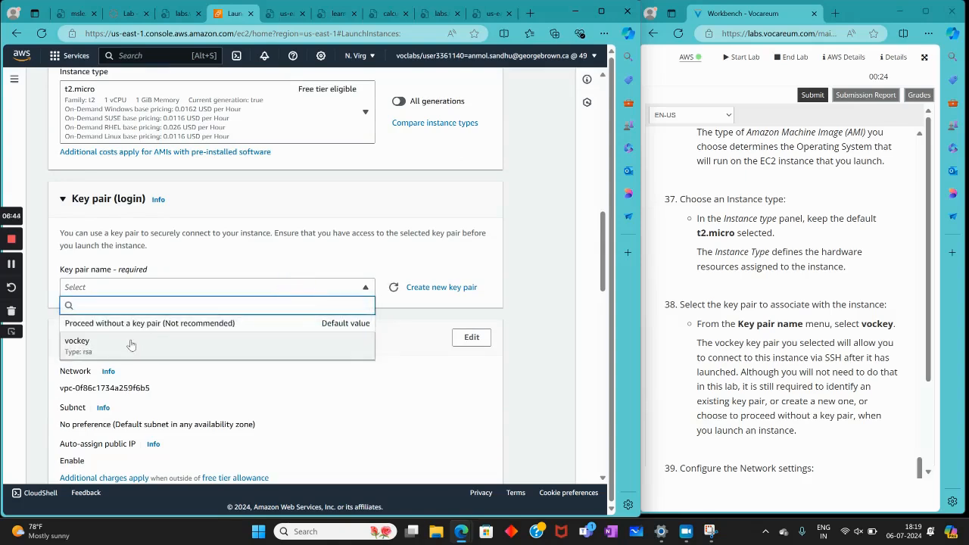
{"action": "left_click", "coordinate": [131, 345]}
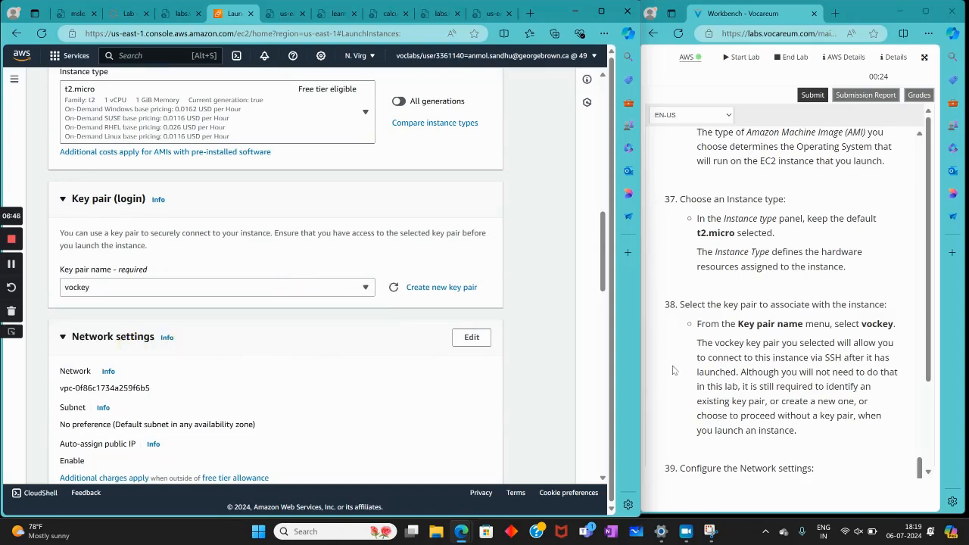
Follow the lab's network instructions and make the new instance's network settings editable
{"action": "scroll", "coordinate": [805, 372], "scroll_direction": "down", "scroll_amount": 3}
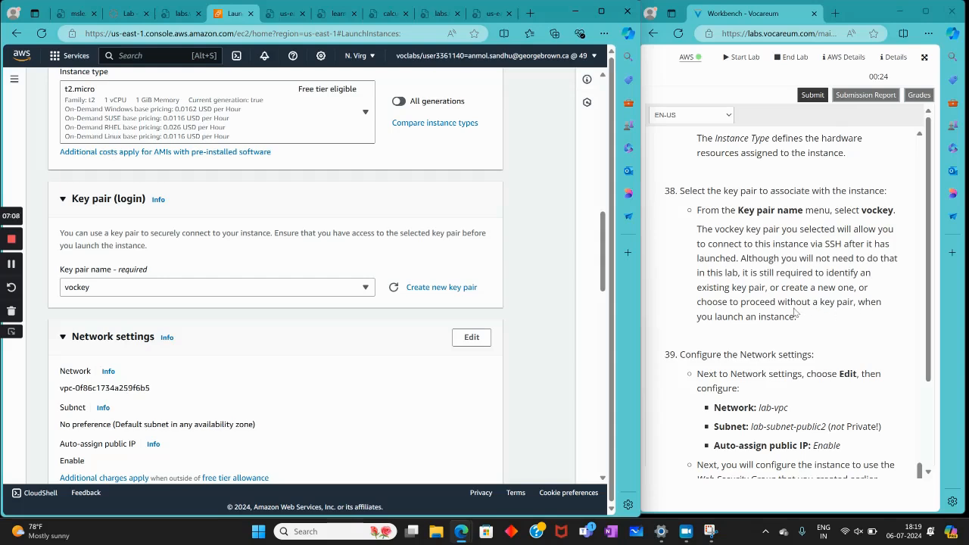
{"action": "scroll", "coordinate": [736, 320], "scroll_direction": "down", "scroll_amount": 3}
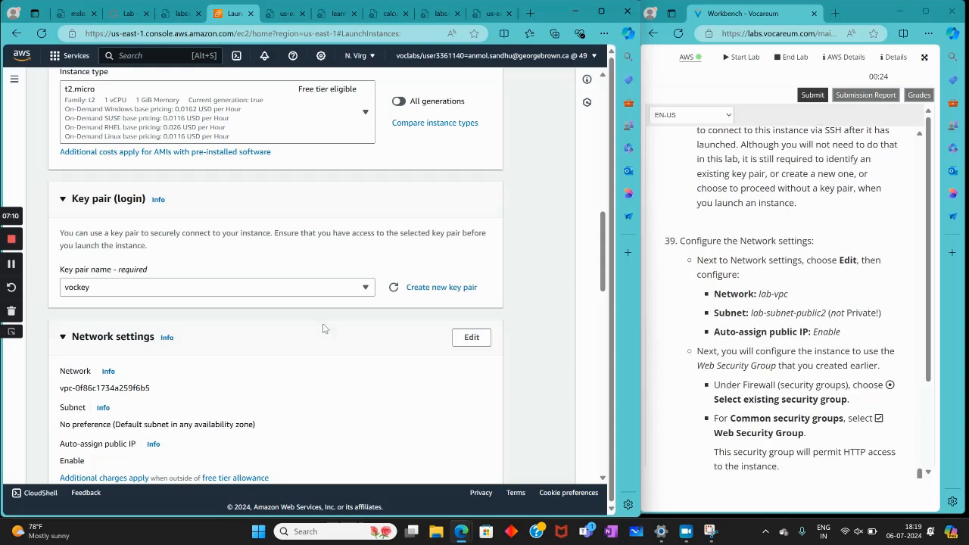
{"action": "scroll", "coordinate": [234, 333], "scroll_direction": "down", "scroll_amount": 2}
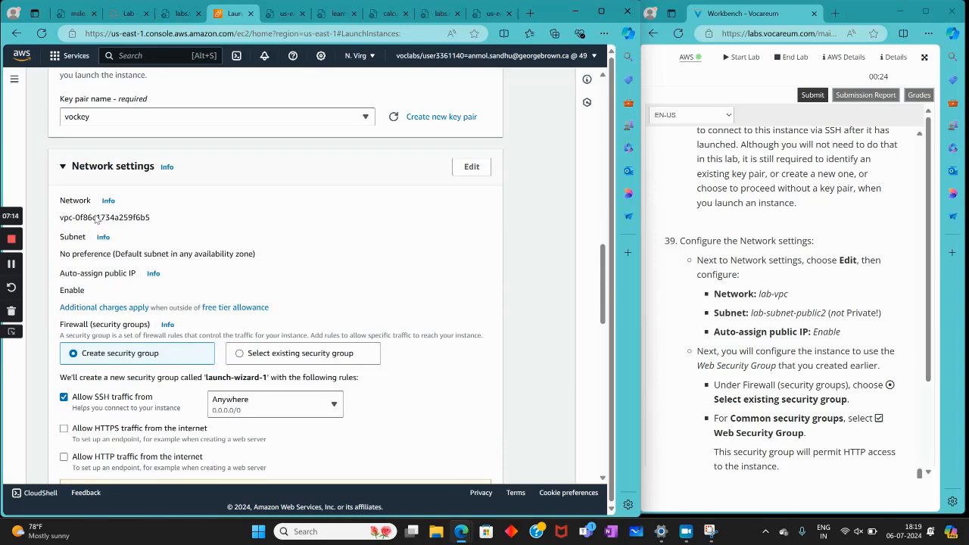
{"action": "left_click", "coordinate": [470, 167]}
{"action": "scroll", "coordinate": [279, 284], "scroll_direction": "down", "scroll_amount": 1}
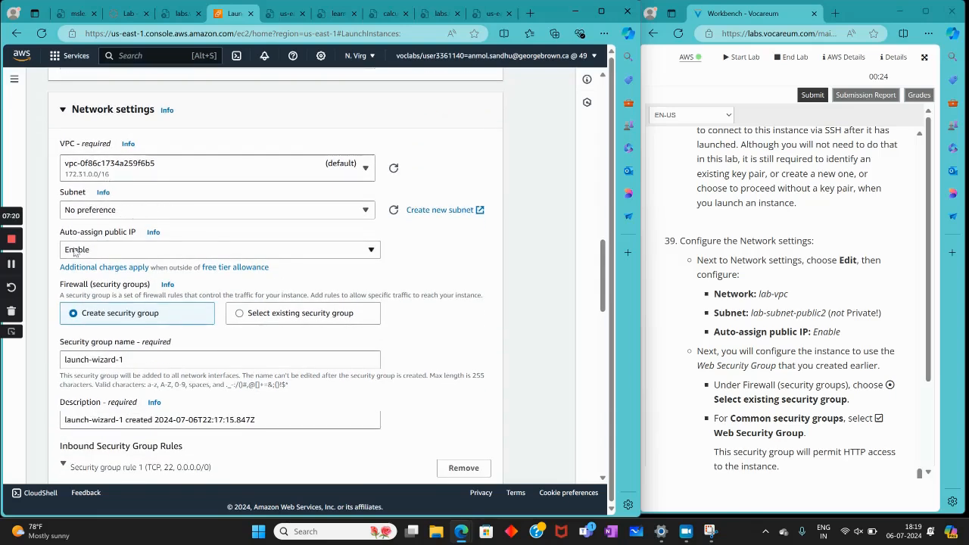
Set the VPC in the instance's network settings to lab-vpc
{"action": "scroll", "coordinate": [91, 259], "scroll_direction": "down", "scroll_amount": 2}
{"action": "scroll", "coordinate": [93, 258], "scroll_direction": "down", "scroll_amount": 2}
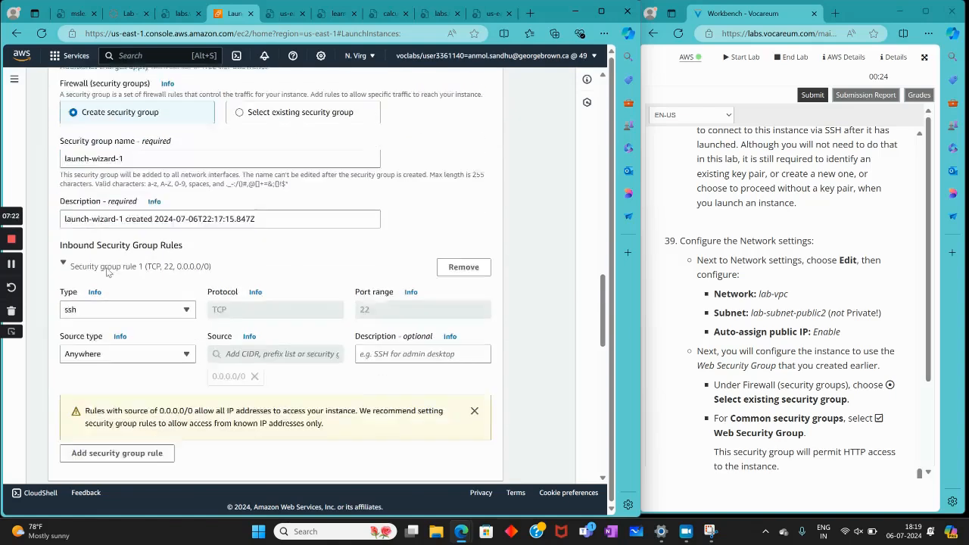
{"action": "scroll", "coordinate": [108, 274], "scroll_direction": "up", "scroll_amount": 4}
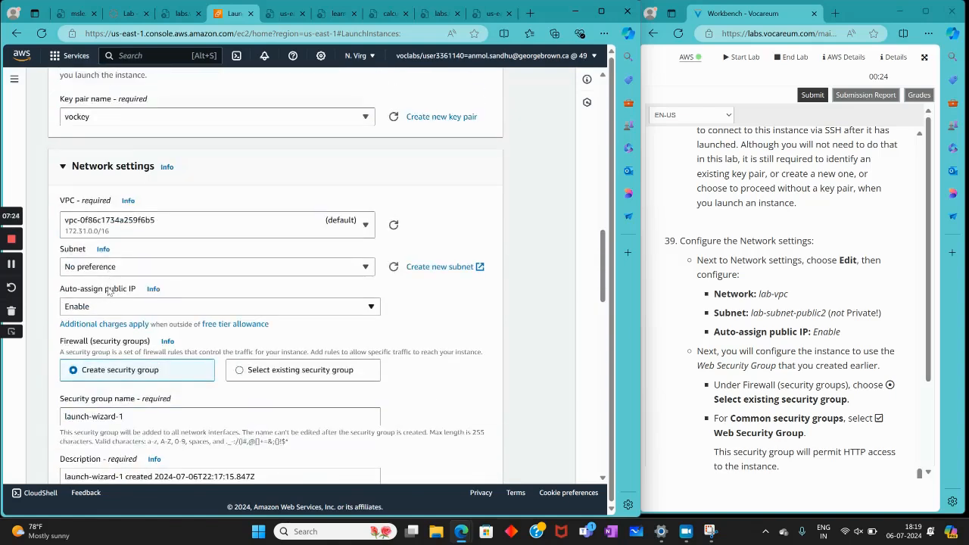
{"action": "scroll", "coordinate": [176, 219], "scroll_direction": "up", "scroll_amount": 2}
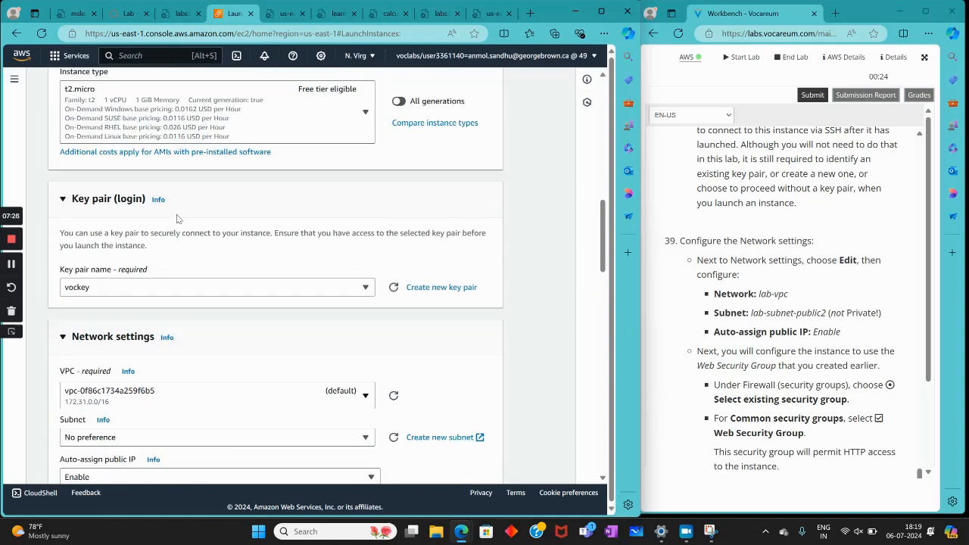
{"action": "scroll", "coordinate": [136, 200], "scroll_direction": "down", "scroll_amount": 3}
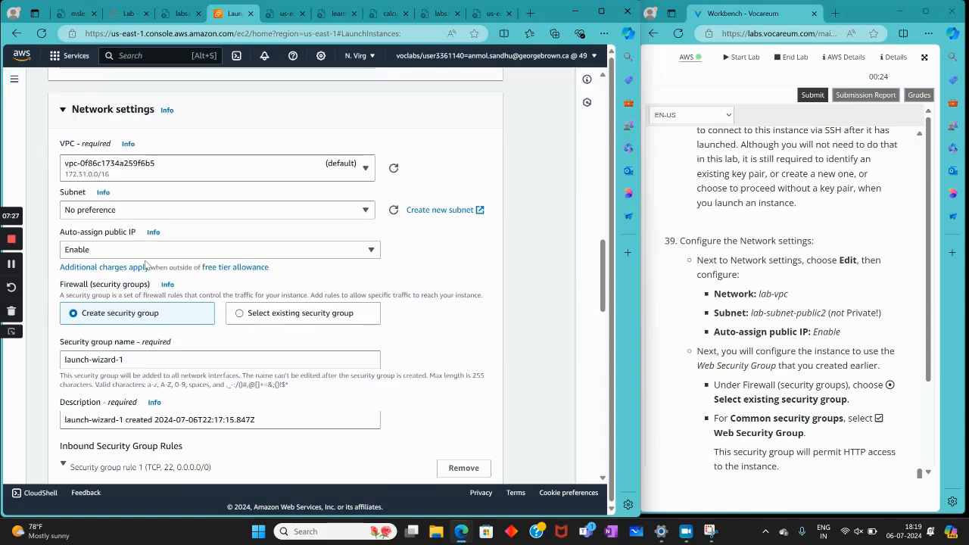
{"action": "left_click", "coordinate": [136, 212]}
{"action": "left_click", "coordinate": [170, 176]}
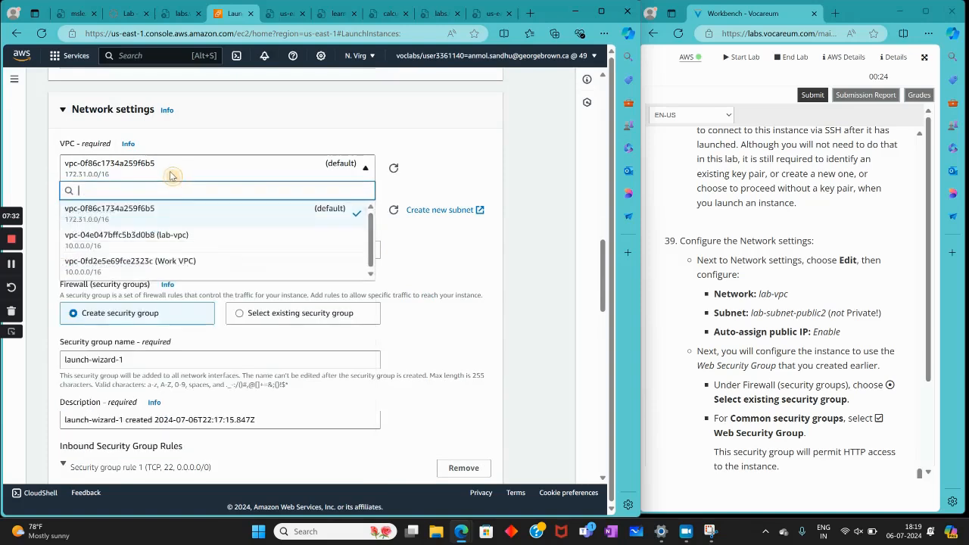
{"action": "left_click", "coordinate": [125, 236]}
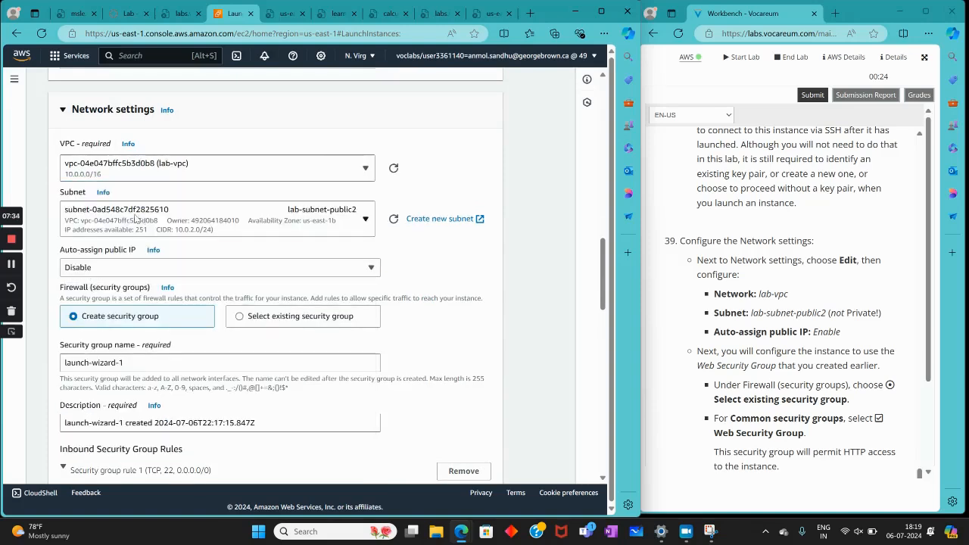
Keep lab-subnet-public2 as the instance's subnet and set Auto-assign public IP to Enable
{"action": "left_click", "coordinate": [134, 218]}
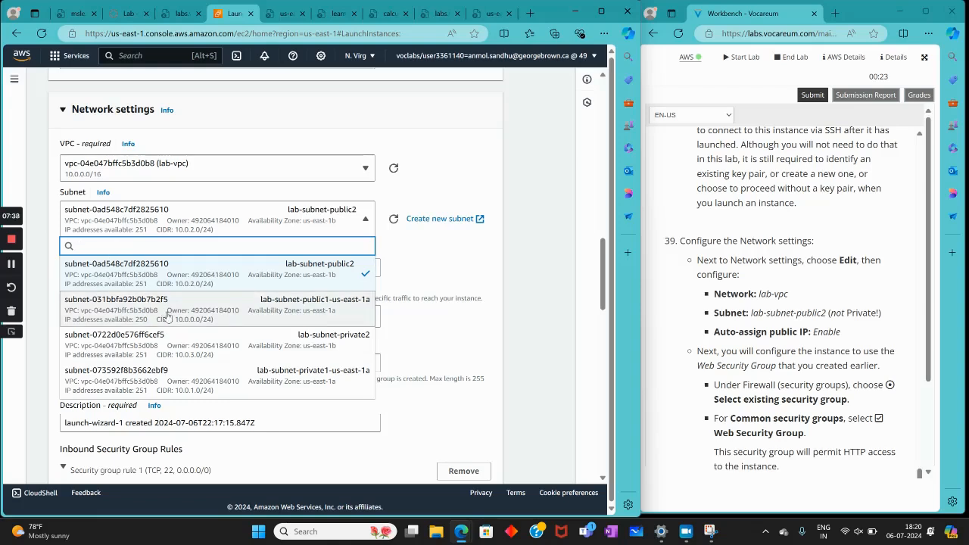
{"action": "left_click", "coordinate": [361, 255]}
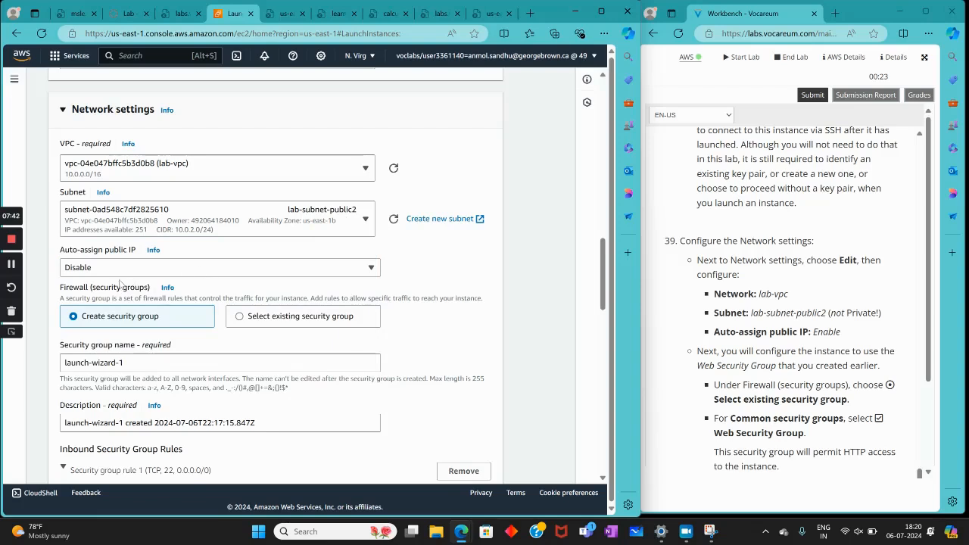
{"action": "left_click", "coordinate": [140, 269]}
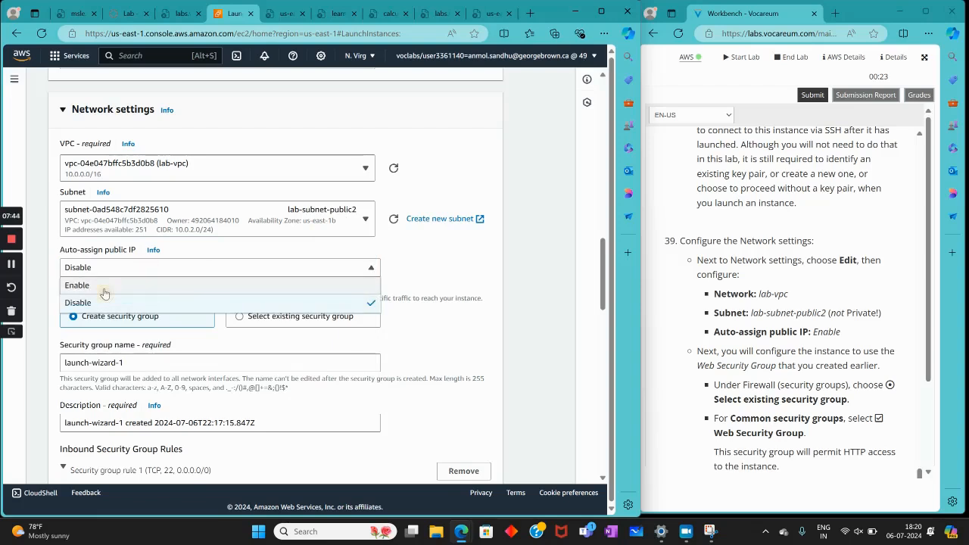
{"action": "left_click", "coordinate": [101, 286]}
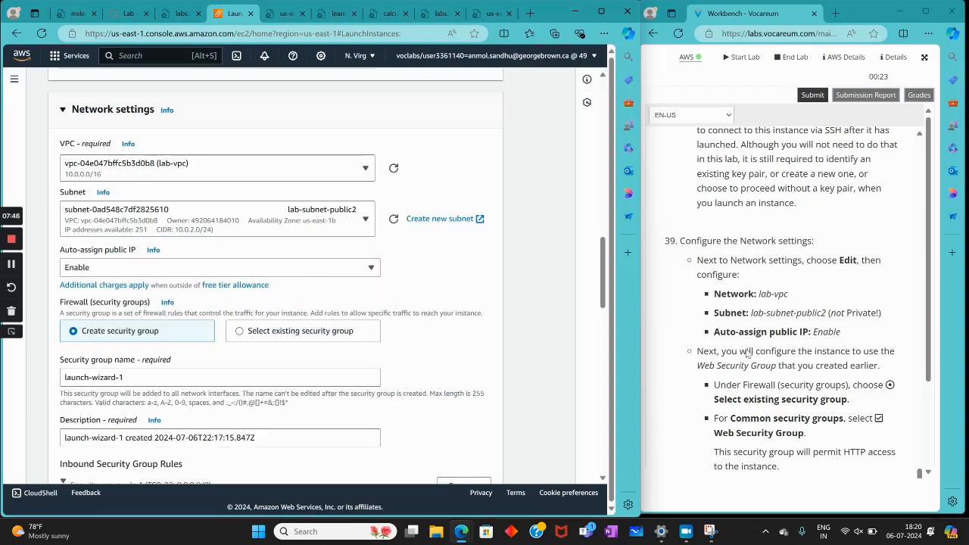
Switch the firewall setting to an existing security group and choose Web Security Group
{"action": "scroll", "coordinate": [747, 352], "scroll_direction": "down", "scroll_amount": 3}
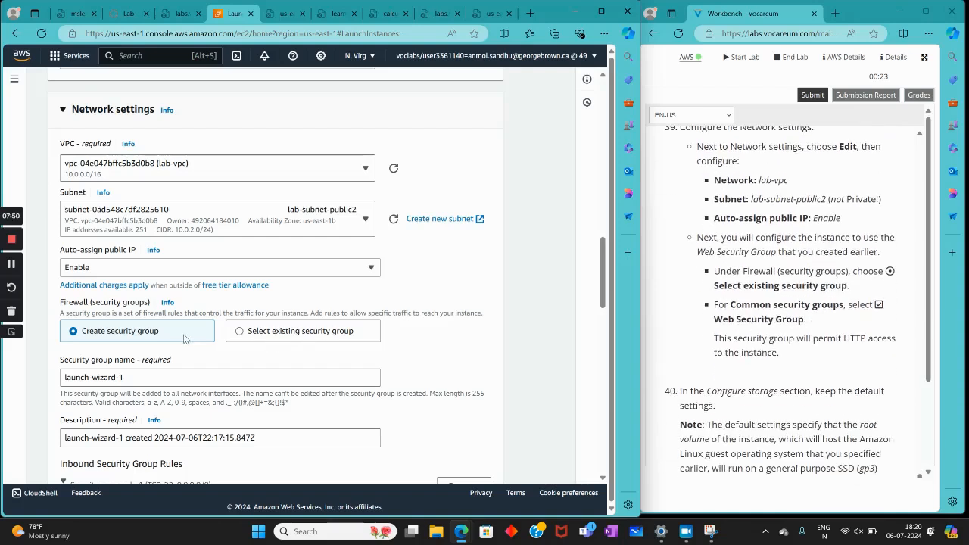
{"action": "scroll", "coordinate": [183, 334], "scroll_direction": "down", "scroll_amount": 3}
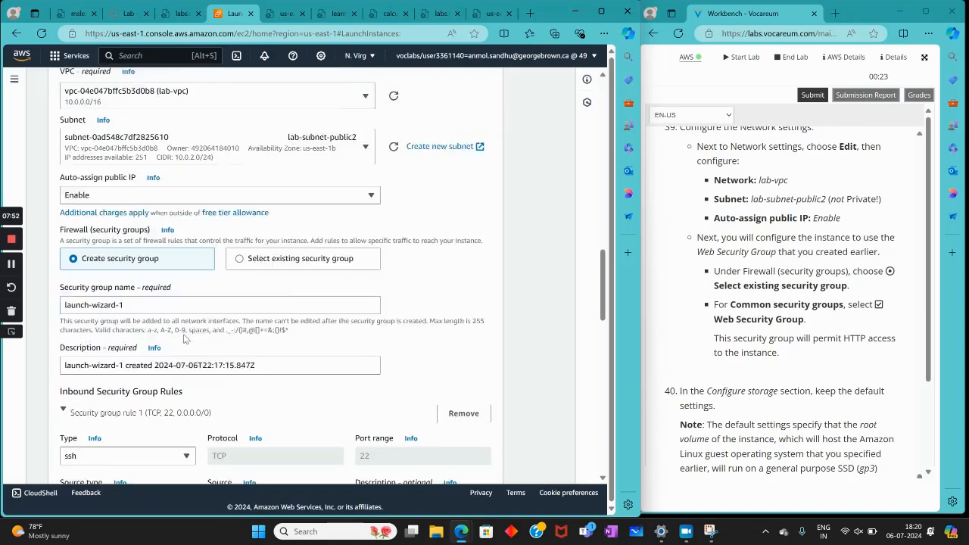
{"action": "scroll", "coordinate": [183, 339], "scroll_direction": "up", "scroll_amount": 2}
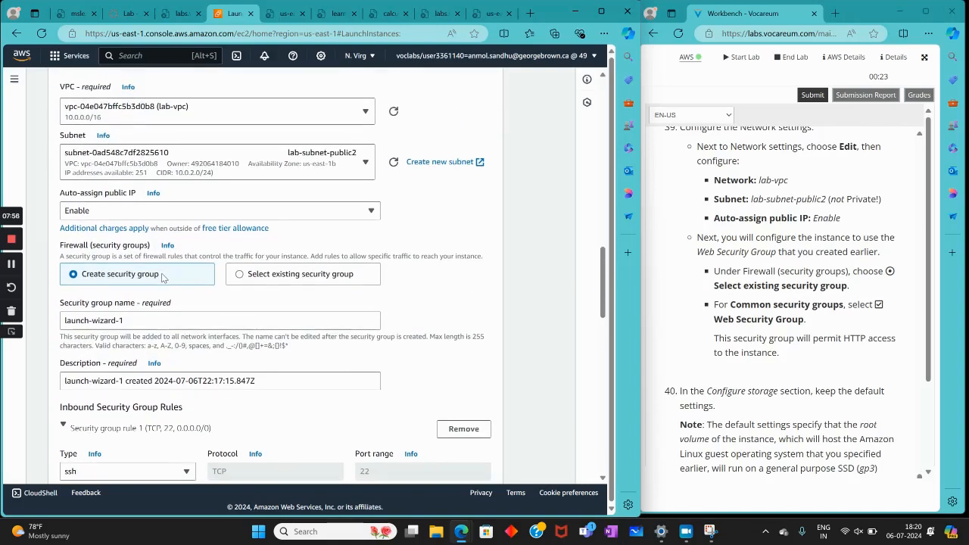
{"action": "left_click", "coordinate": [247, 277]}
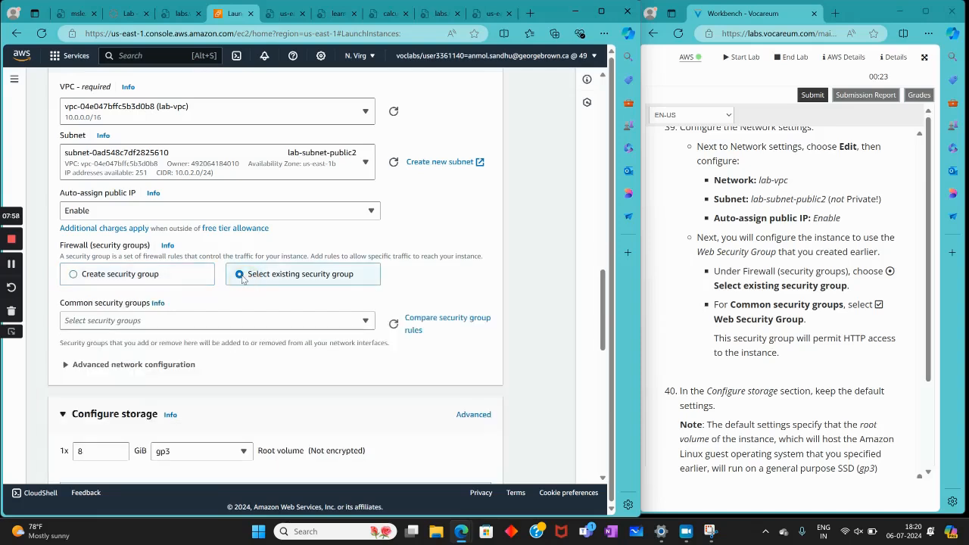
{"action": "left_click", "coordinate": [181, 320]}
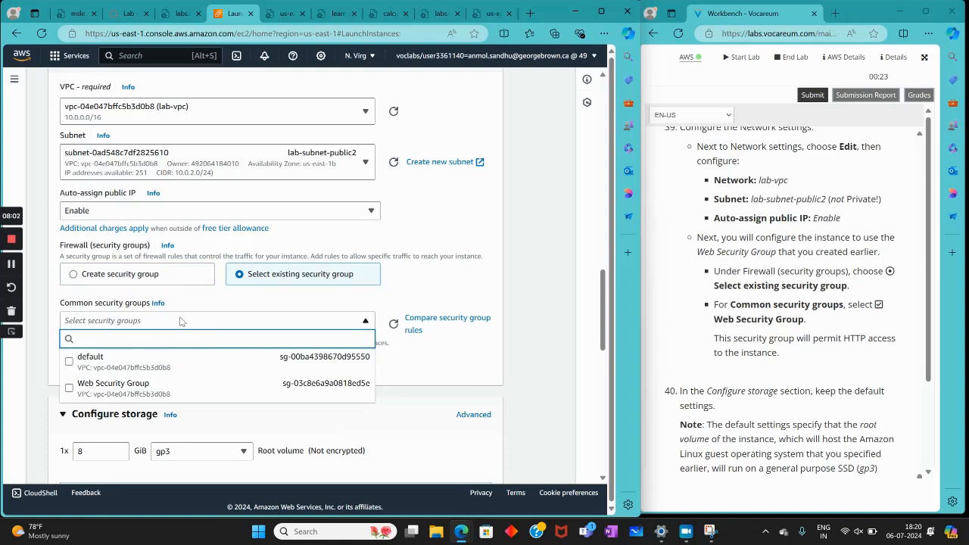
{"action": "left_click", "coordinate": [128, 401]}
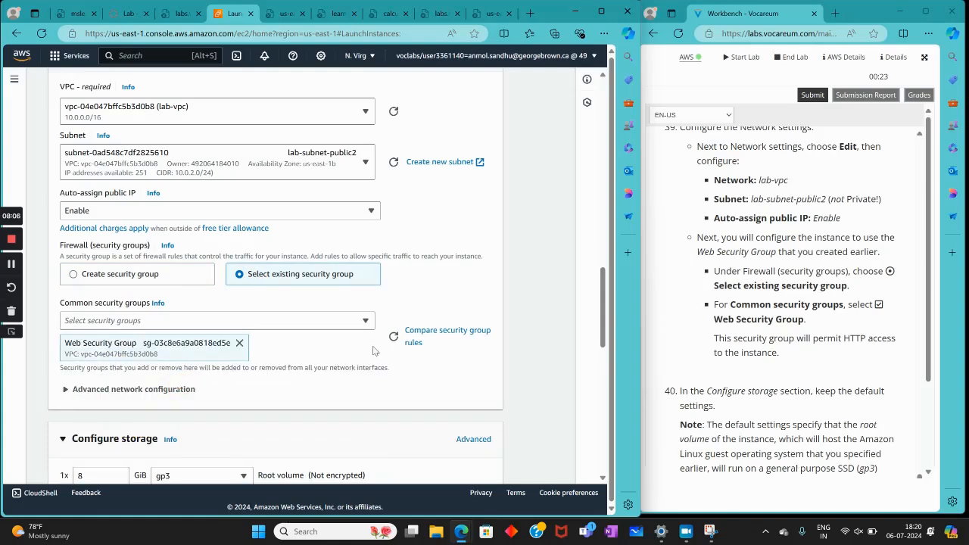
Keep the default 8 GiB gp3 root volume as the lab instructs and expand the Advanced details section
{"action": "scroll", "coordinate": [828, 360], "scroll_direction": "down", "scroll_amount": 3}
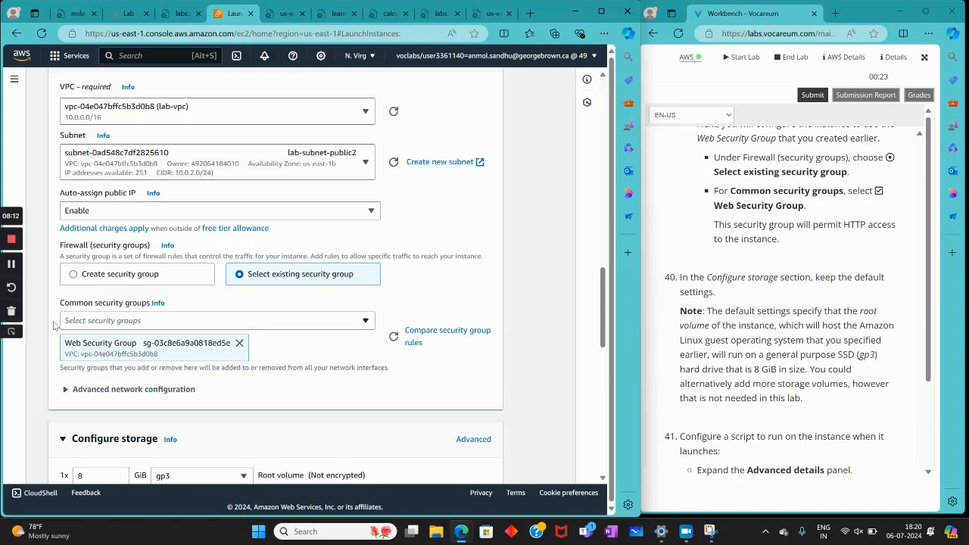
{"action": "scroll", "coordinate": [146, 354], "scroll_direction": "down", "scroll_amount": 2}
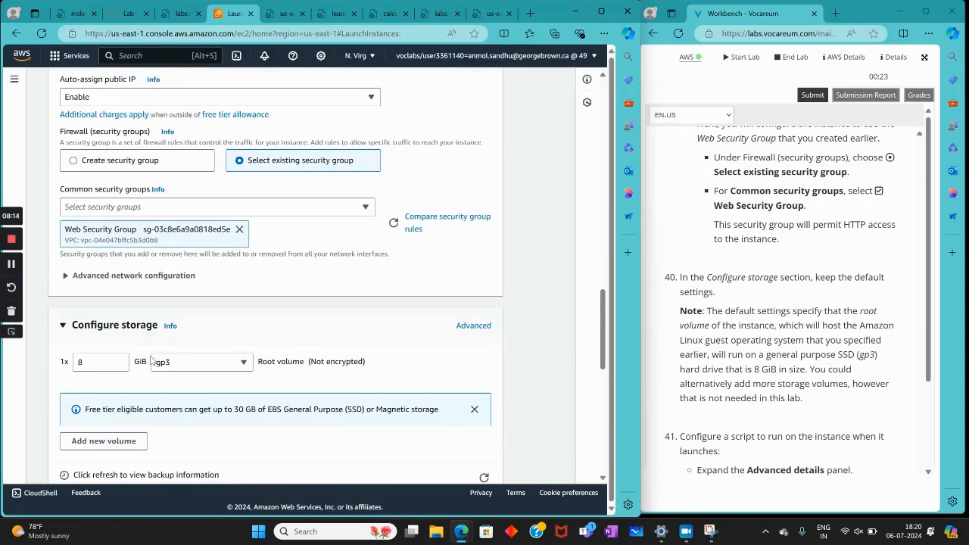
{"action": "scroll", "coordinate": [151, 360], "scroll_direction": "down", "scroll_amount": 2}
{"action": "scroll", "coordinate": [722, 354], "scroll_direction": "down", "scroll_amount": 3}
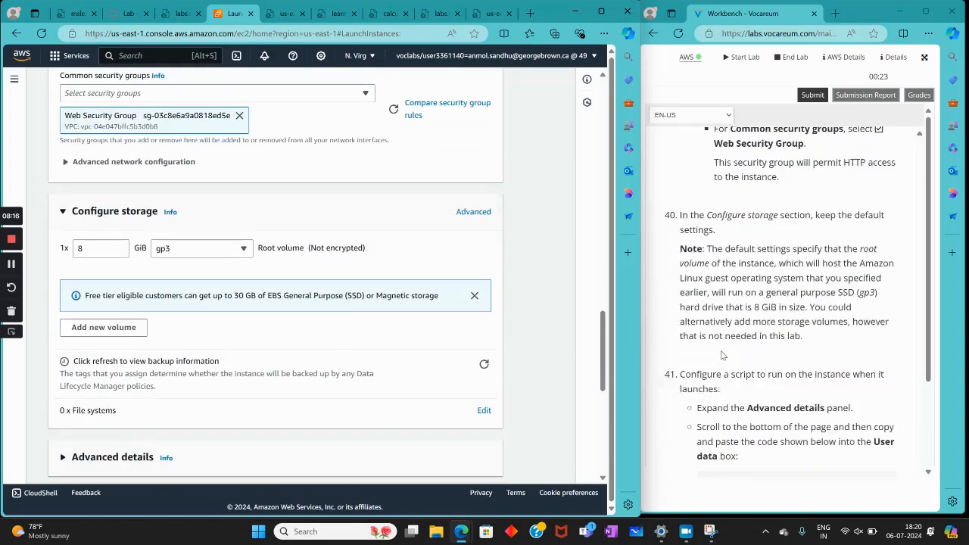
{"action": "scroll", "coordinate": [721, 354], "scroll_direction": "down", "scroll_amount": 1}
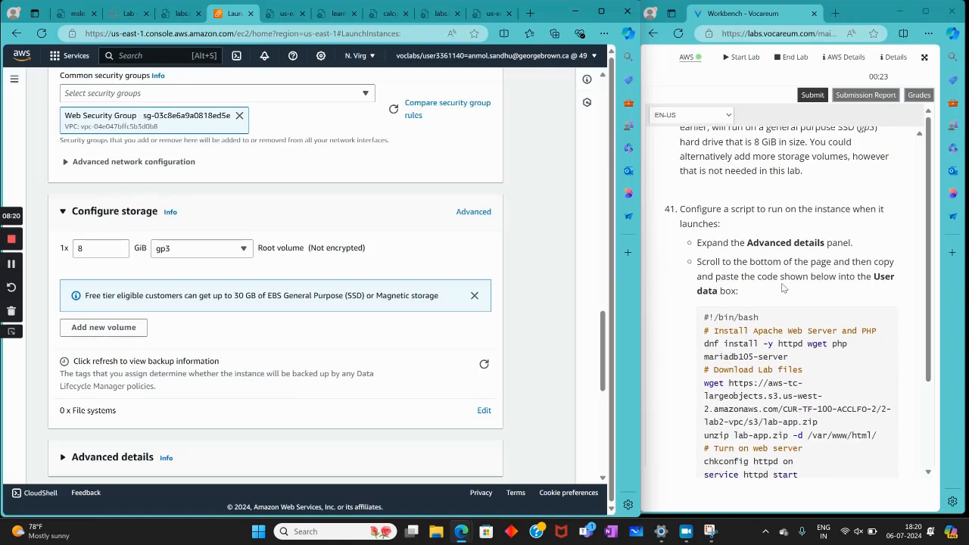
{"action": "scroll", "coordinate": [233, 369], "scroll_direction": "down", "scroll_amount": 1}
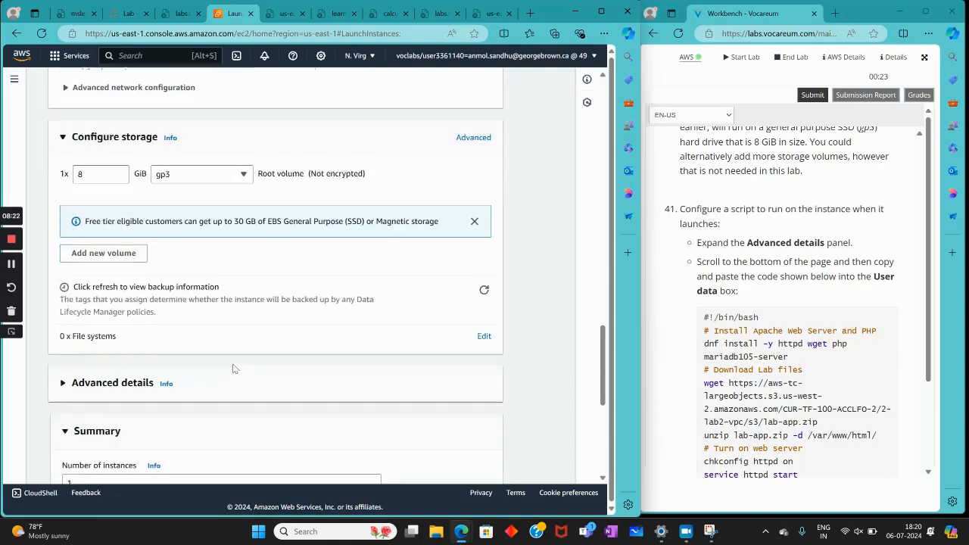
{"action": "scroll", "coordinate": [233, 369], "scroll_direction": "down", "scroll_amount": 1}
{"action": "left_click", "coordinate": [144, 344]}
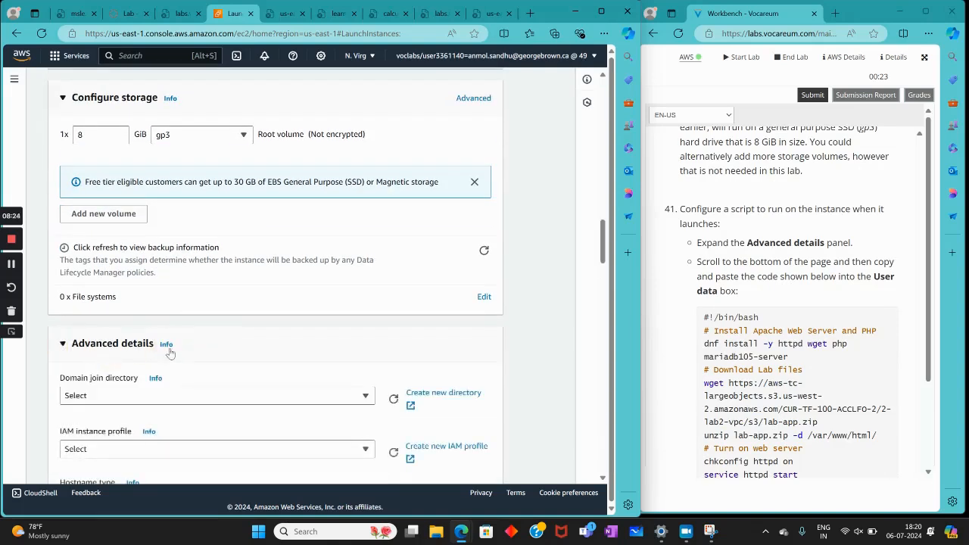
Copy the complete Apache and PHP installation script from the lab instructions into the instance's User data
{"action": "scroll", "coordinate": [243, 339], "scroll_direction": "down", "scroll_amount": 2}
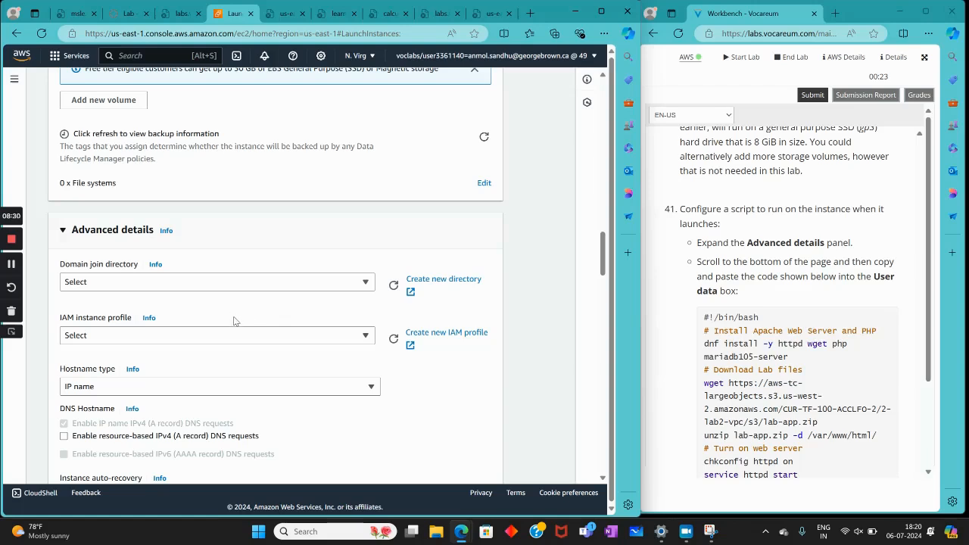
{"action": "scroll", "coordinate": [235, 320], "scroll_direction": "down", "scroll_amount": 9}
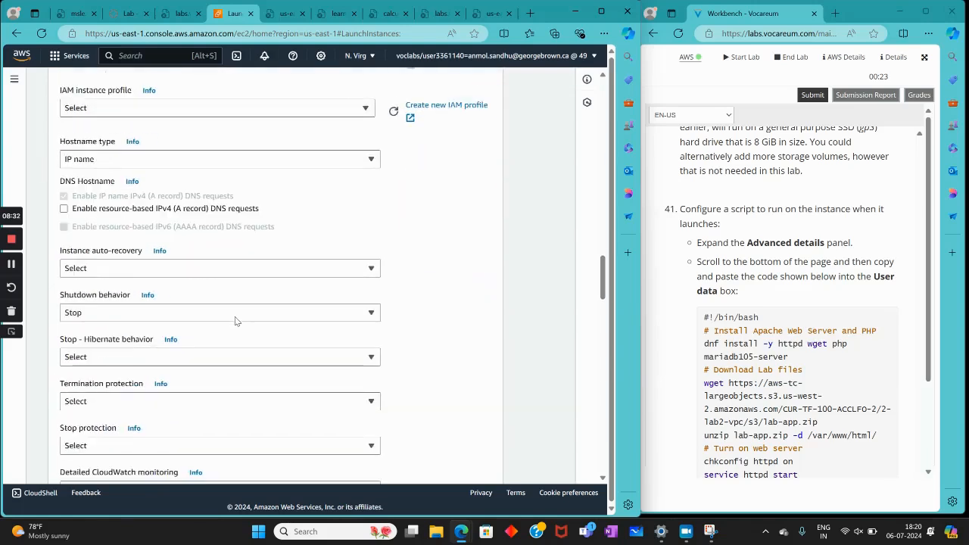
{"action": "scroll", "coordinate": [234, 321], "scroll_direction": "down", "scroll_amount": 9}
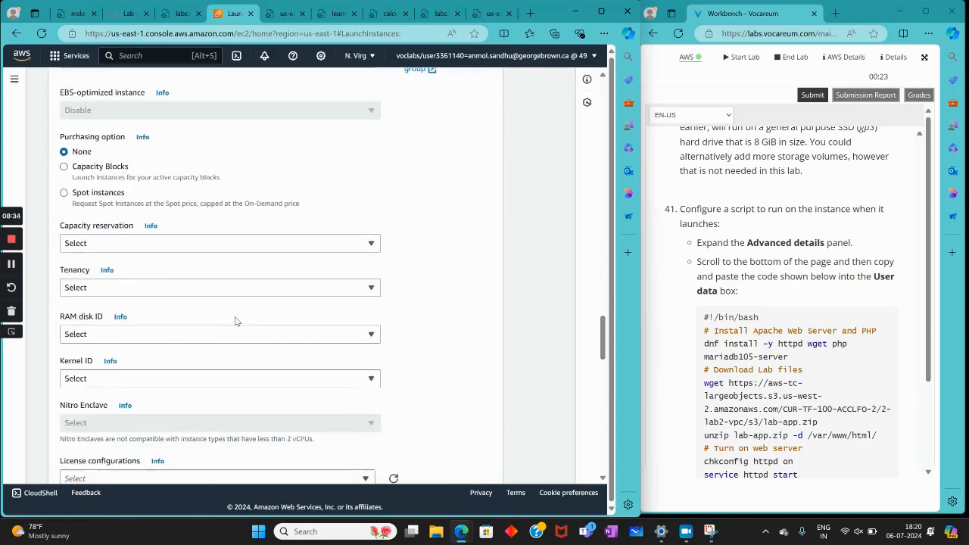
{"action": "scroll", "coordinate": [235, 321], "scroll_direction": "down", "scroll_amount": 3}
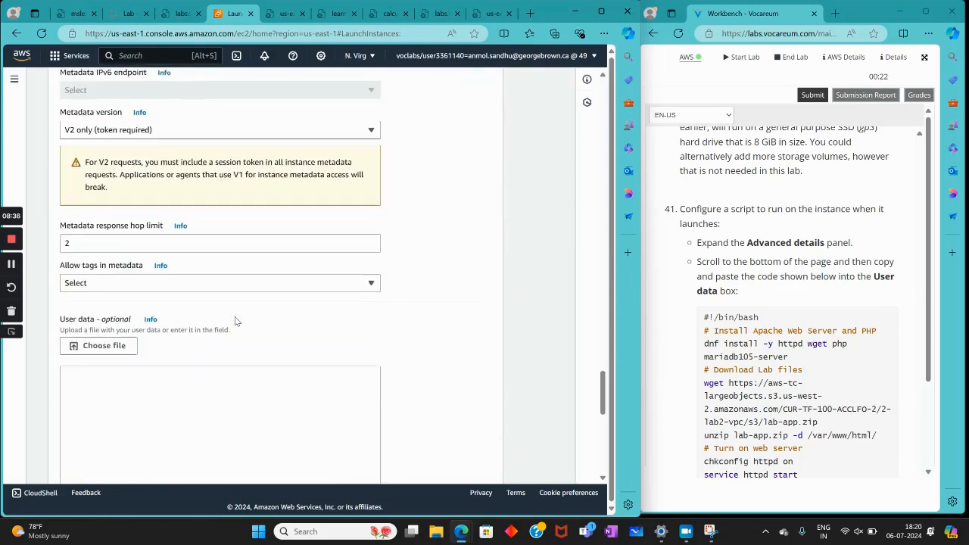
{"action": "scroll", "coordinate": [716, 305], "scroll_direction": "down", "scroll_amount": 2}
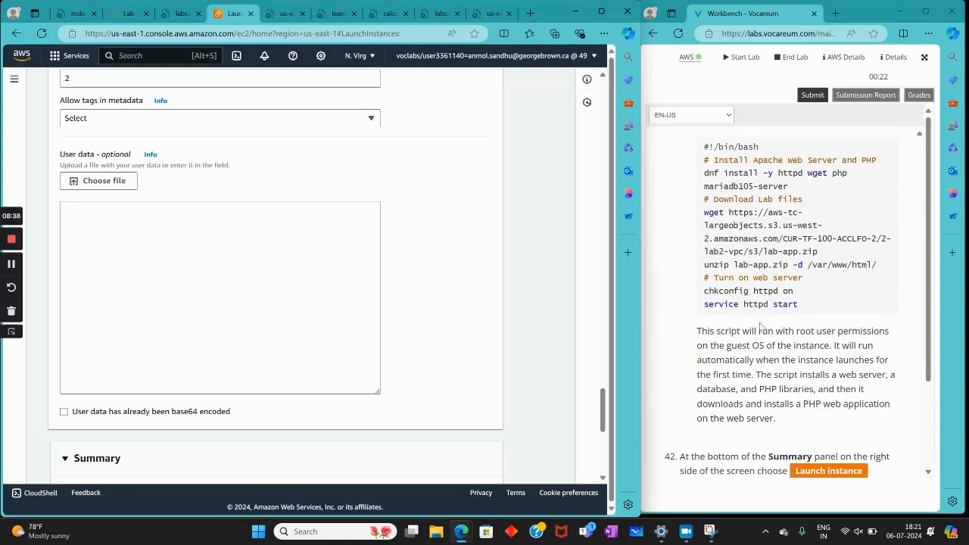
{"action": "scroll", "coordinate": [806, 306], "scroll_direction": "up", "scroll_amount": 1}
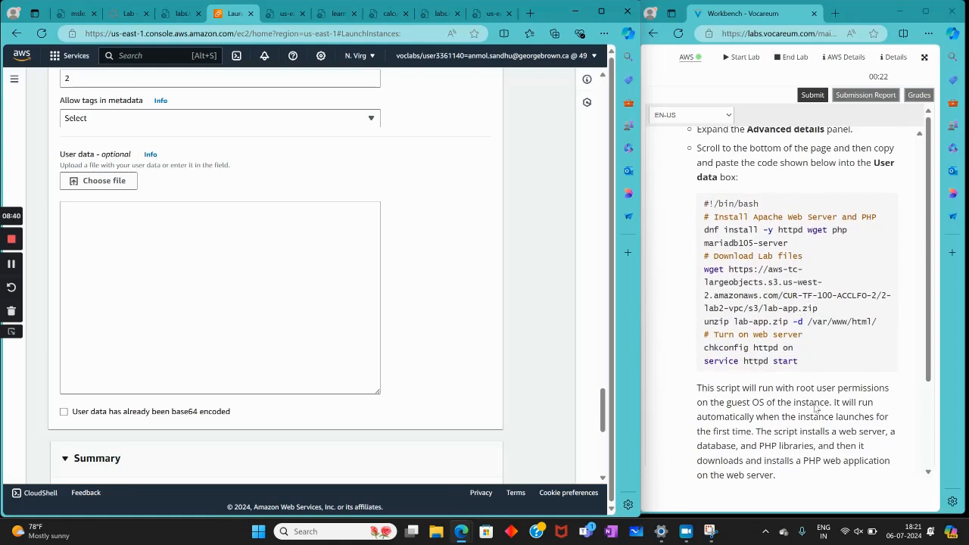
{"action": "left_click_drag", "start_coordinate": [805, 363], "coordinate": [719, 205]}
{"action": "right_click", "coordinate": [724, 206]}
{"action": "left_click", "coordinate": [715, 217]}
{"action": "right_click", "coordinate": [213, 251]}
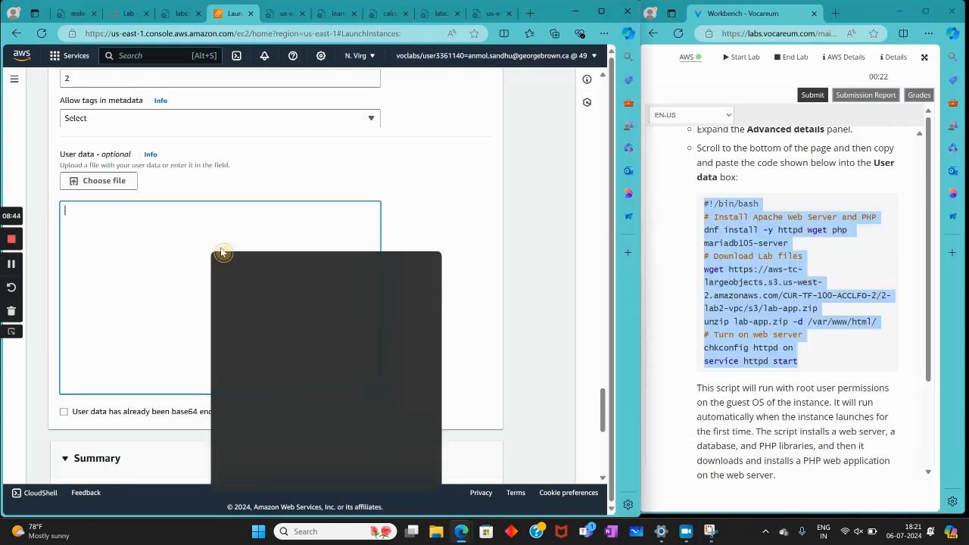
{"action": "left_click", "coordinate": [243, 361]}
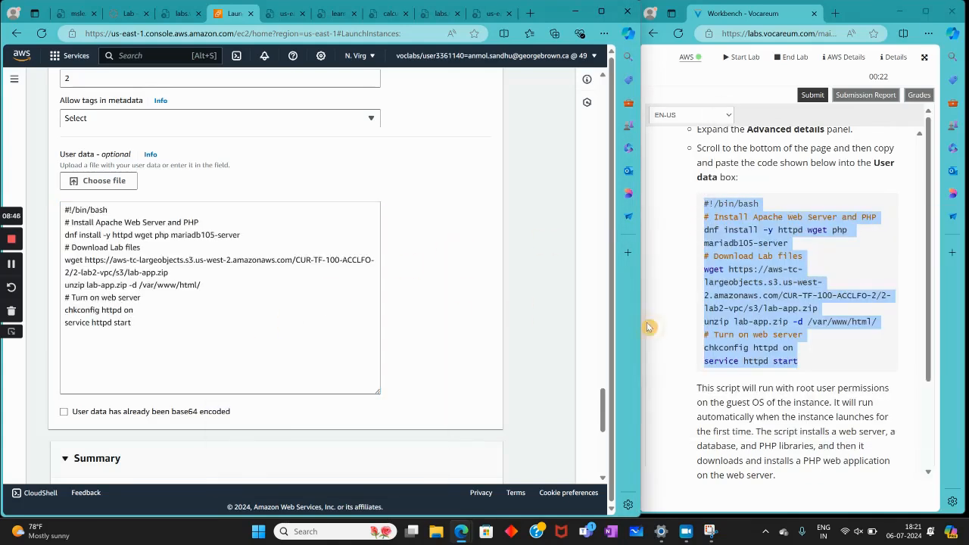
{"action": "scroll", "coordinate": [676, 333], "scroll_direction": "down", "scroll_amount": 3}
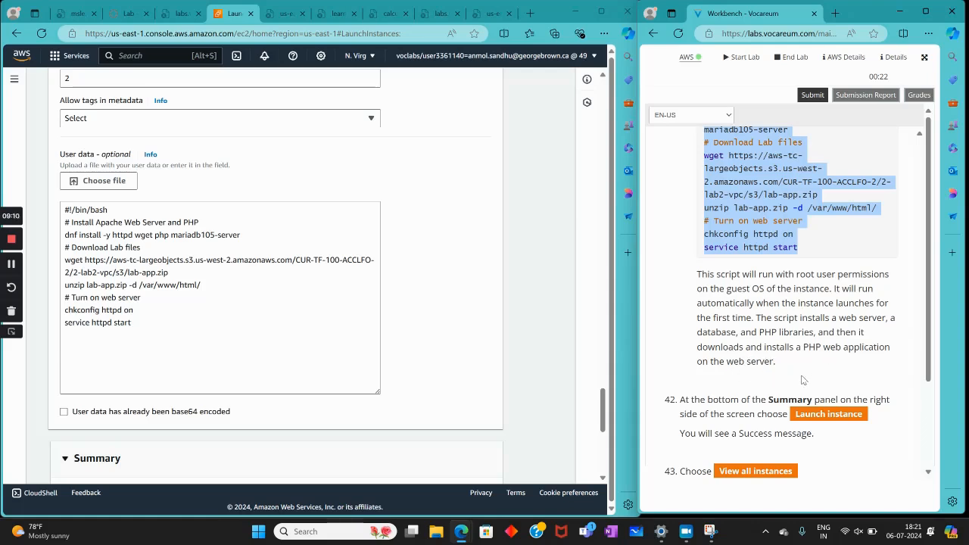
Launch the configured Web Server 1 instance and open the list of all instances
{"action": "scroll", "coordinate": [794, 371], "scroll_direction": "down", "scroll_amount": 3}
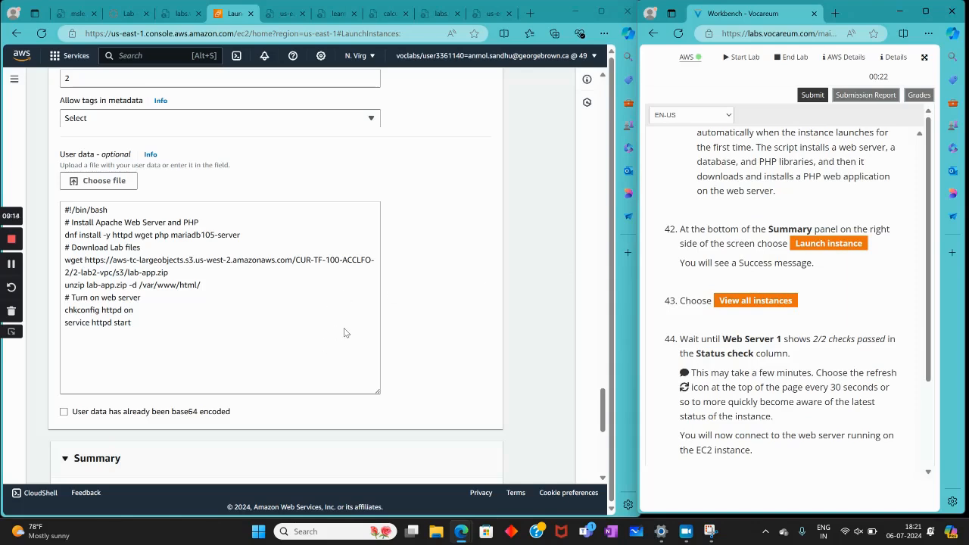
{"action": "scroll", "coordinate": [345, 333], "scroll_direction": "down", "scroll_amount": 5}
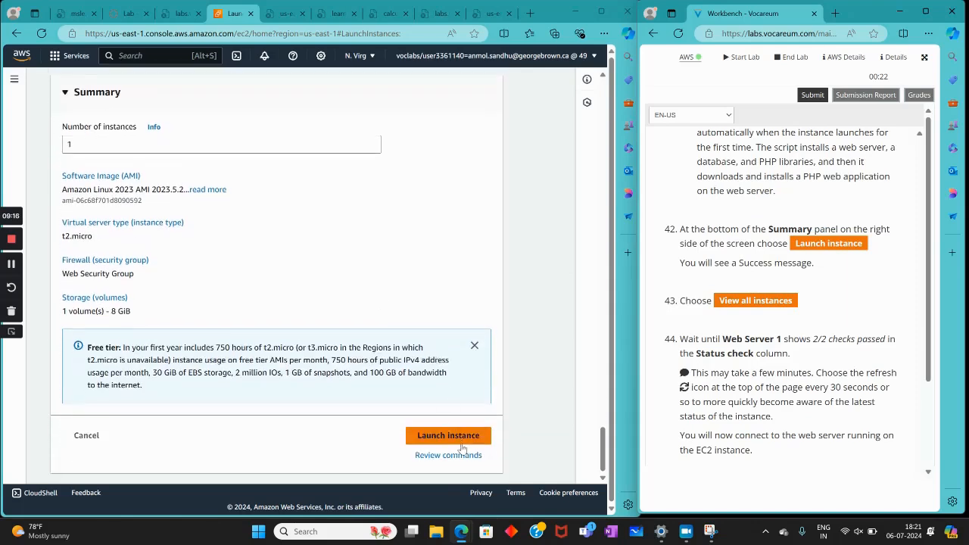
{"action": "left_click", "coordinate": [461, 442]}
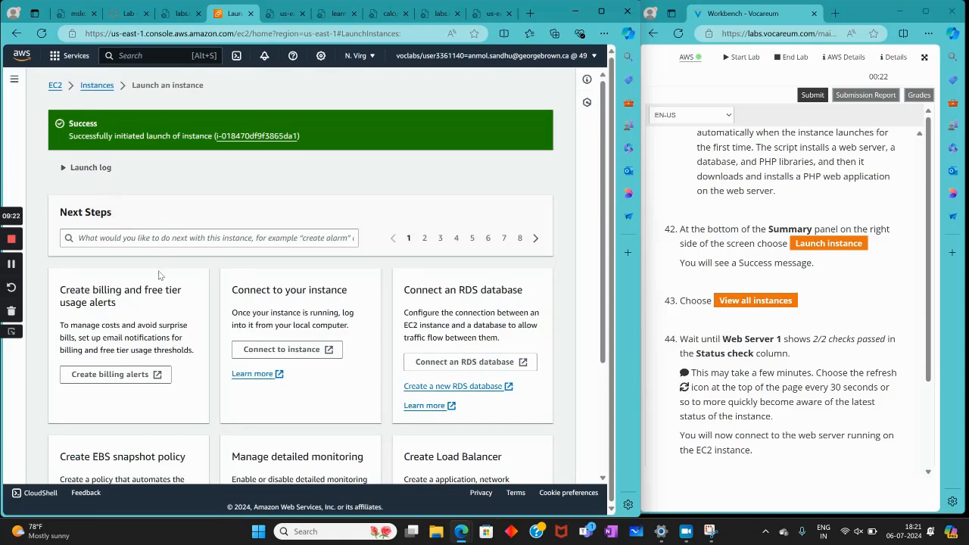
{"action": "scroll", "coordinate": [164, 216], "scroll_direction": "down", "scroll_amount": 3}
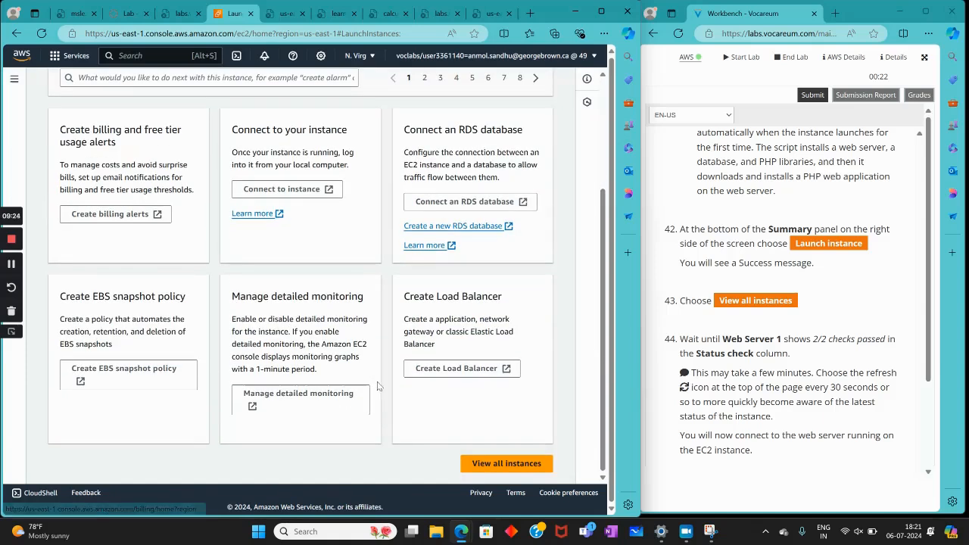
{"action": "left_click", "coordinate": [492, 462]}
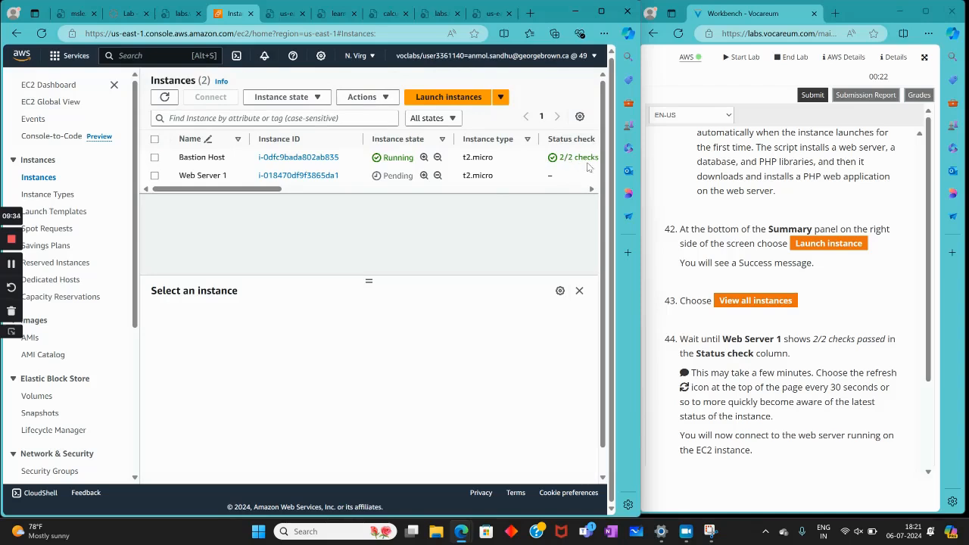
Select the Web Server 1 instance and open its public IPv4 address in a new browser tab
{"action": "left_click_drag", "start_coordinate": [254, 190], "coordinate": [153, 205]}
{"action": "mouse_move", "coordinate": [274, 190]}
{"action": "left_mouse_down"}
{"action": "mouse_move", "coordinate": [319, 196]}
{"action": "mouse_move", "coordinate": [273, 193]}
{"action": "left_mouse_up"}
{"action": "scroll", "coordinate": [738, 349], "scroll_direction": "down", "scroll_amount": 3}
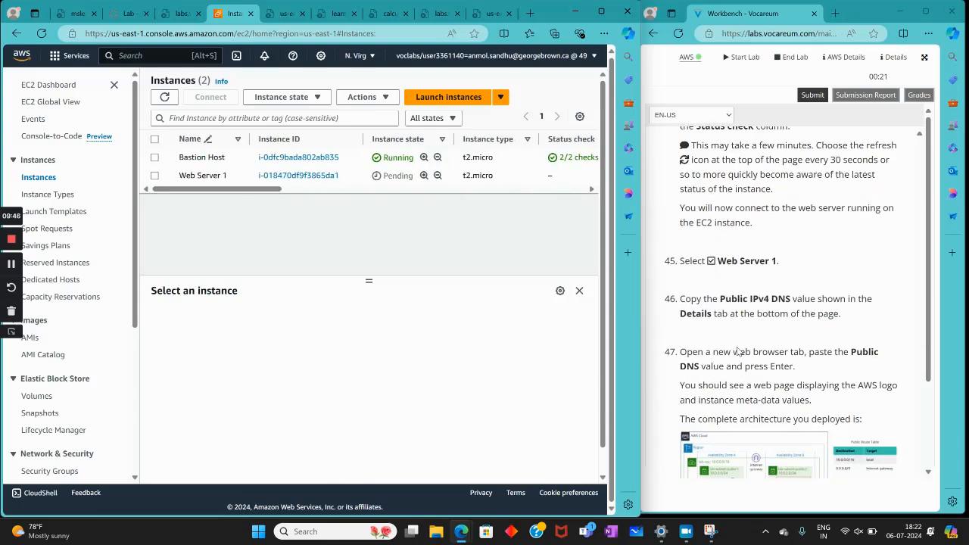
{"action": "left_click", "coordinate": [232, 176]}
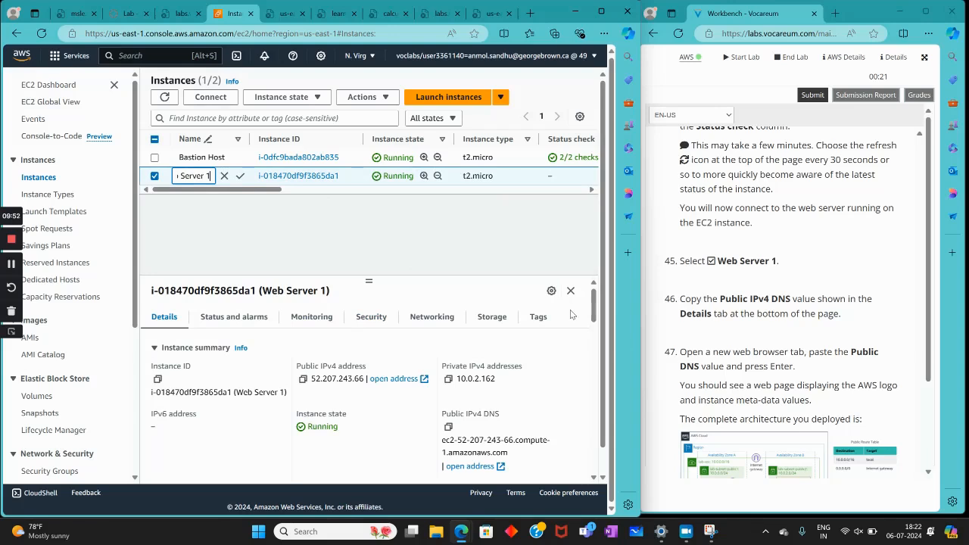
{"action": "left_click", "coordinate": [399, 379]}
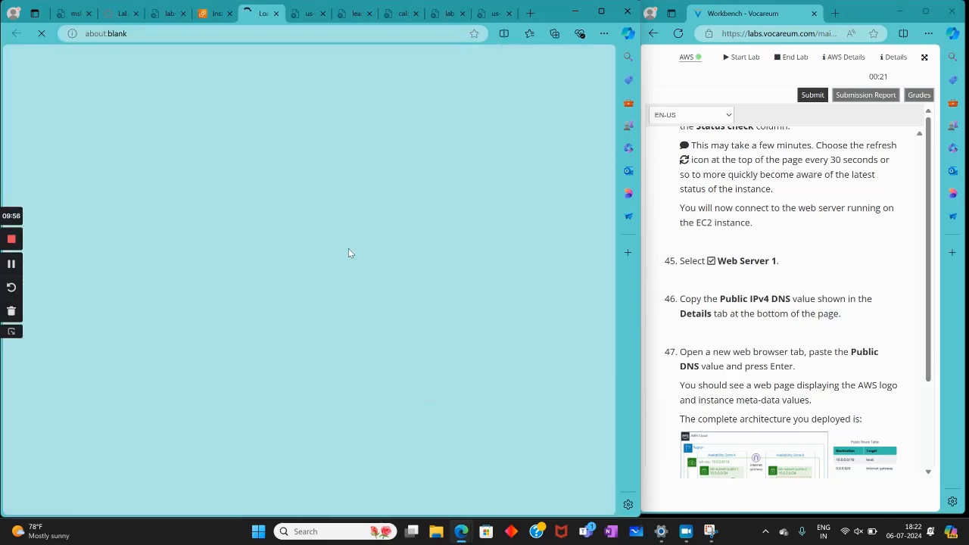
{"action": "scroll", "coordinate": [827, 365], "scroll_direction": "down", "scroll_amount": 3}
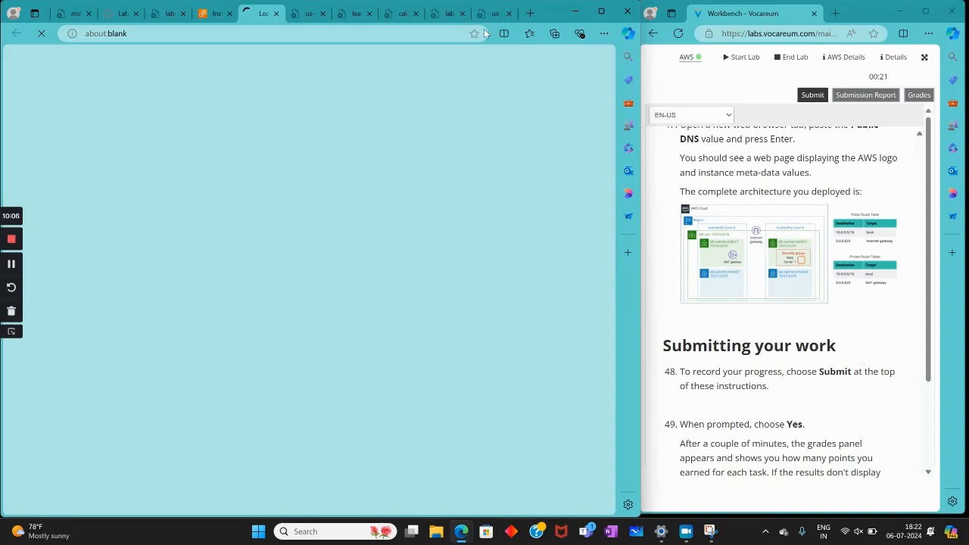
Copy Web Server 1's public IPv4 address from its details and load 52.207.243.66 in the blank browser tab
{"action": "left_click", "coordinate": [213, 13]}
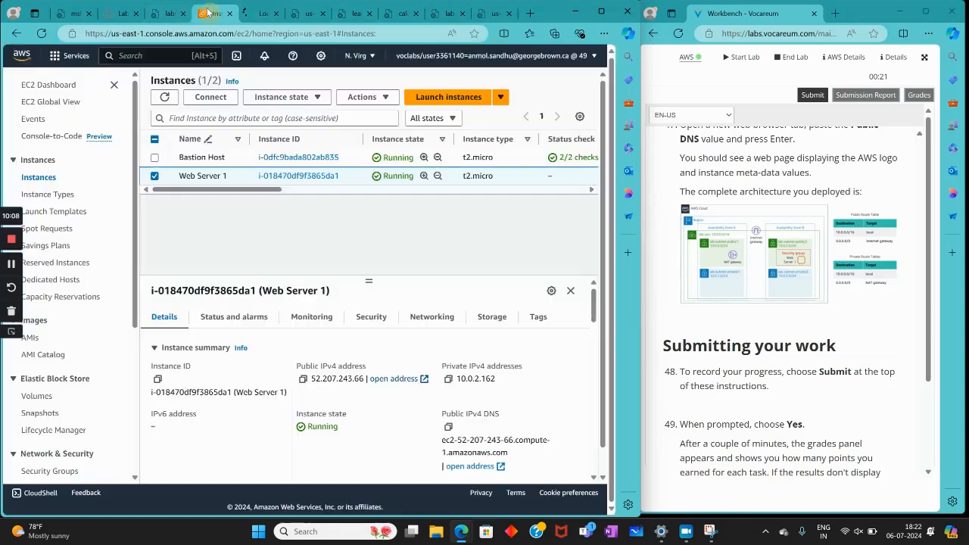
{"action": "left_click", "coordinate": [302, 378]}
{"action": "left_click", "coordinate": [265, 12]}
{"action": "right_click", "coordinate": [237, 35]}
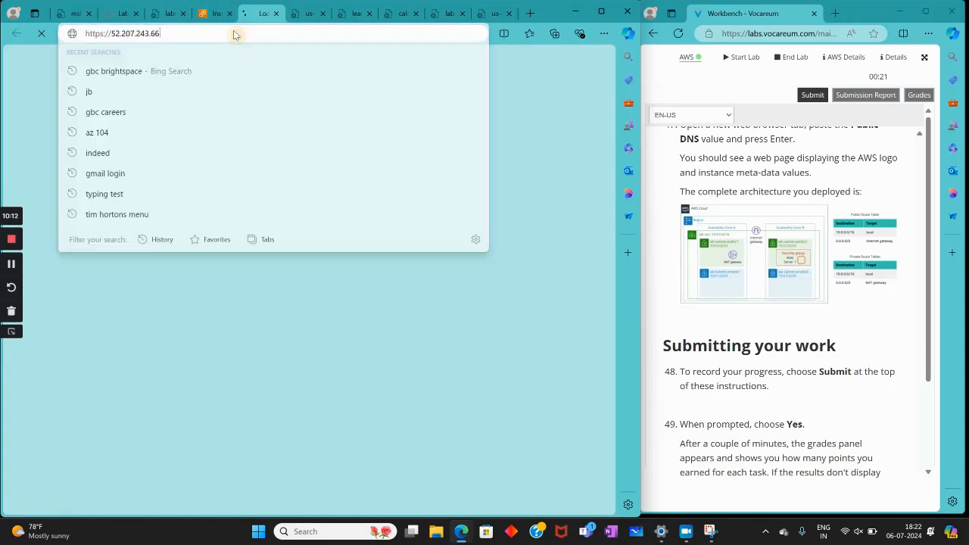
{"action": "left_click", "coordinate": [278, 179]}
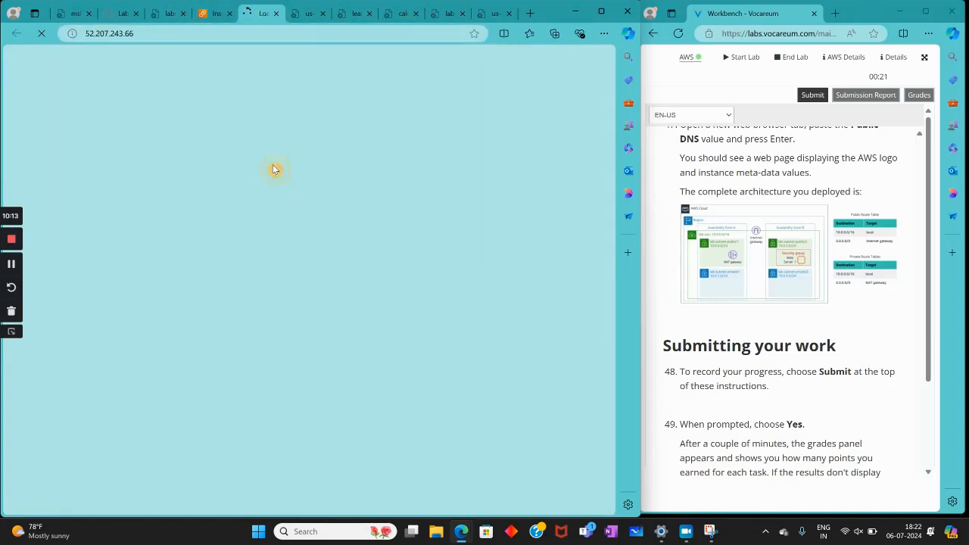
{"action": "left_click", "coordinate": [212, 13]}
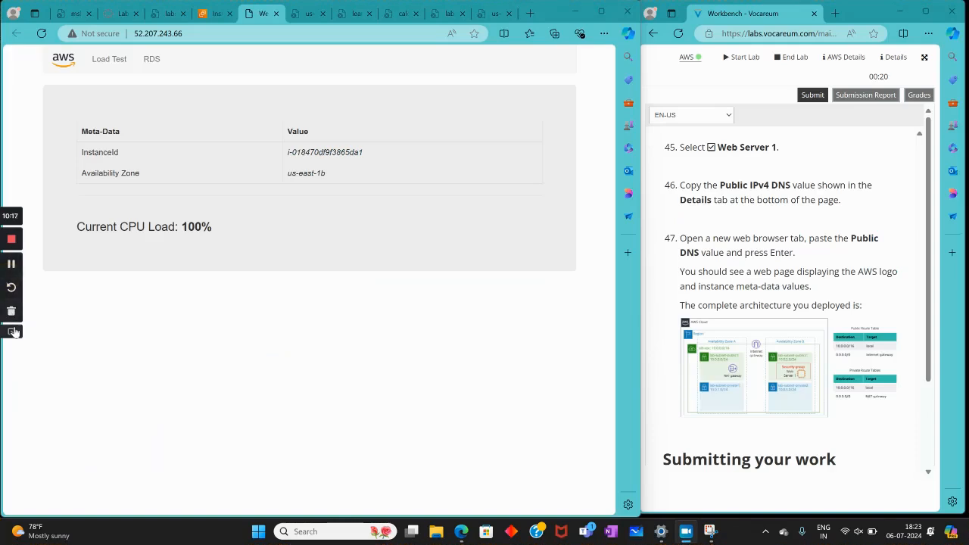
{"action": "left_click", "coordinate": [12, 331]}
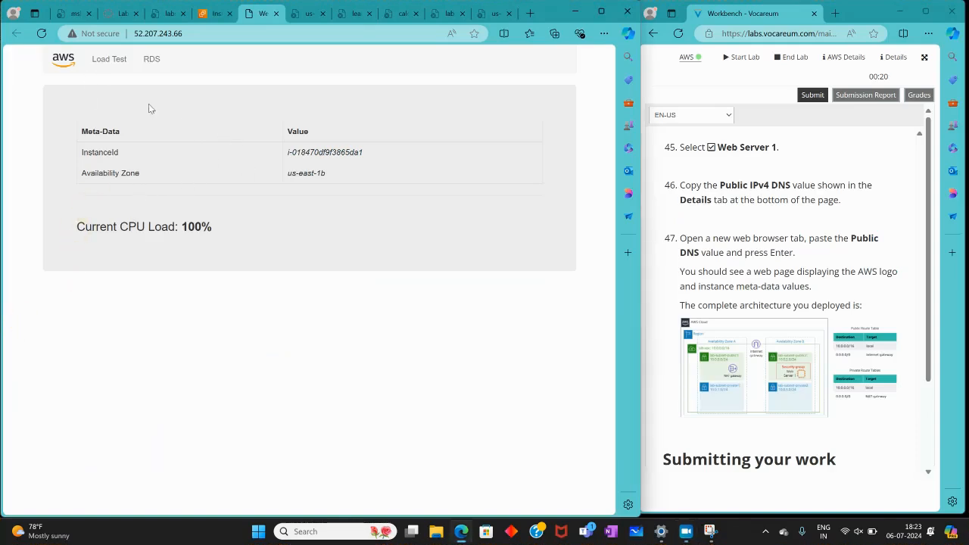
Submit the Lab 2 work for grading from the Vocareum lab page, confirming the submission as the final lab instructions describe
{"action": "scroll", "coordinate": [828, 331], "scroll_direction": "down", "scroll_amount": 4}
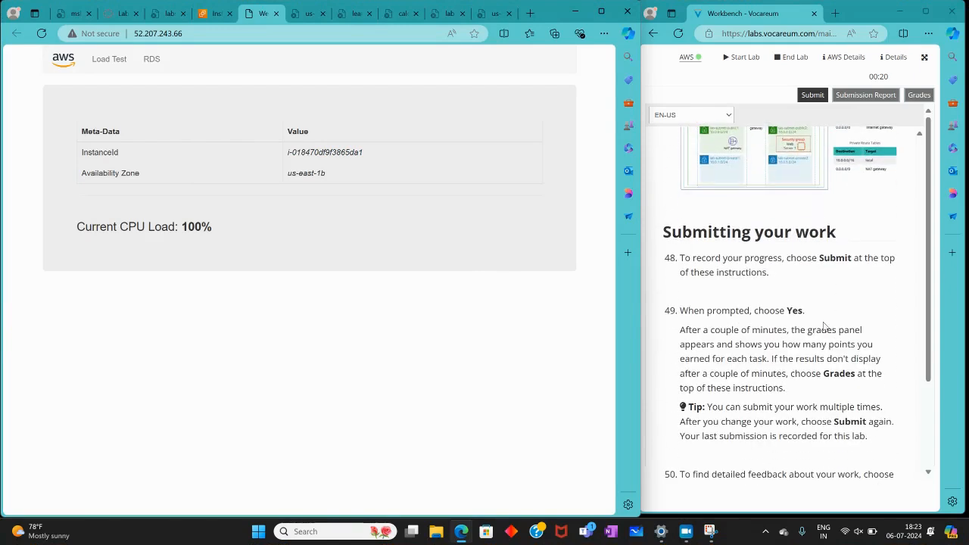
{"action": "scroll", "coordinate": [828, 330], "scroll_direction": "down", "scroll_amount": 2}
{"action": "scroll", "coordinate": [828, 330], "scroll_direction": "up", "scroll_amount": 6}
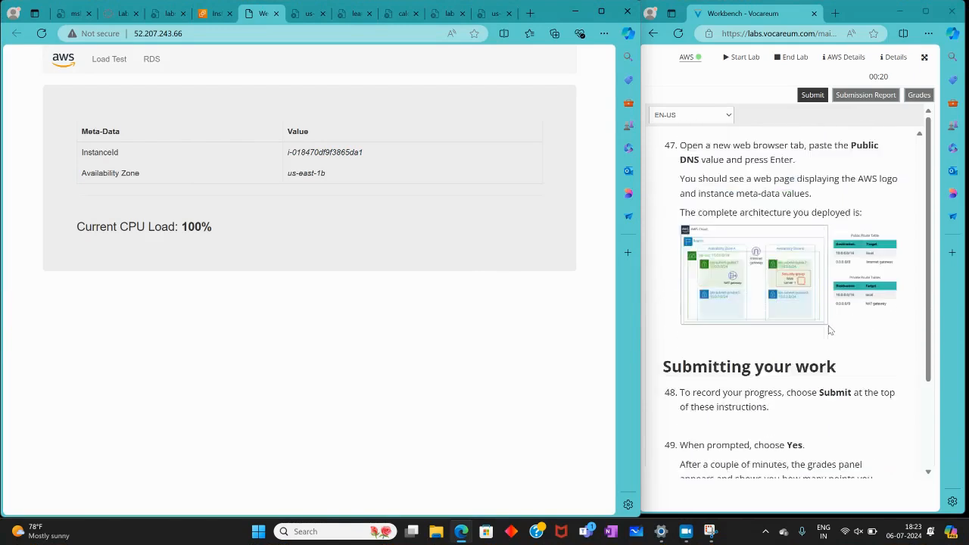
{"action": "scroll", "coordinate": [829, 330], "scroll_direction": "up", "scroll_amount": 1}
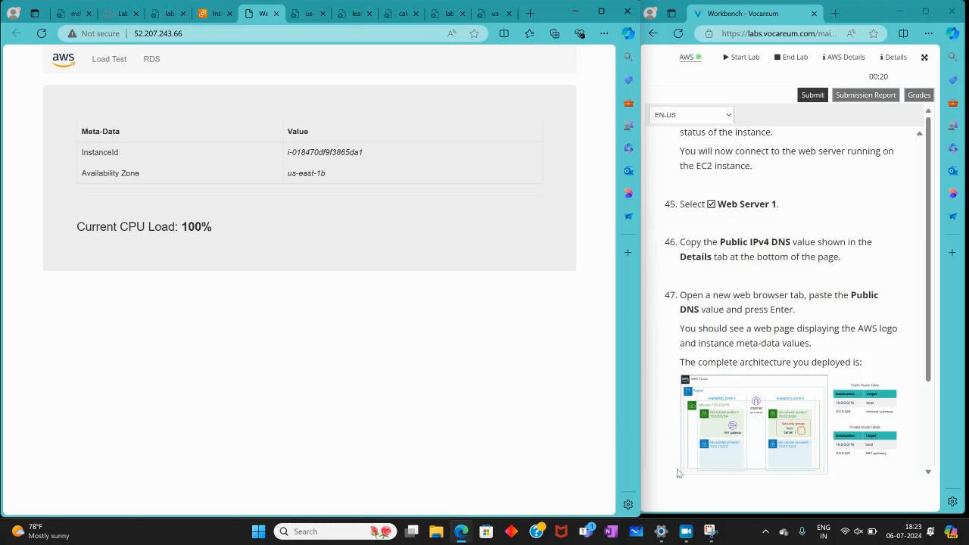
{"action": "scroll", "coordinate": [812, 342], "scroll_direction": "down", "scroll_amount": 5}
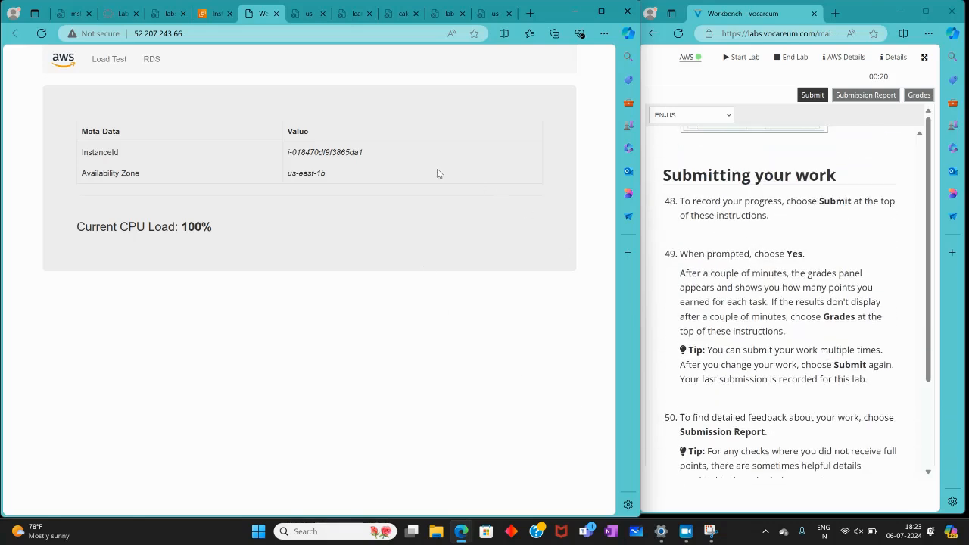
{"action": "left_click", "coordinate": [211, 12]}
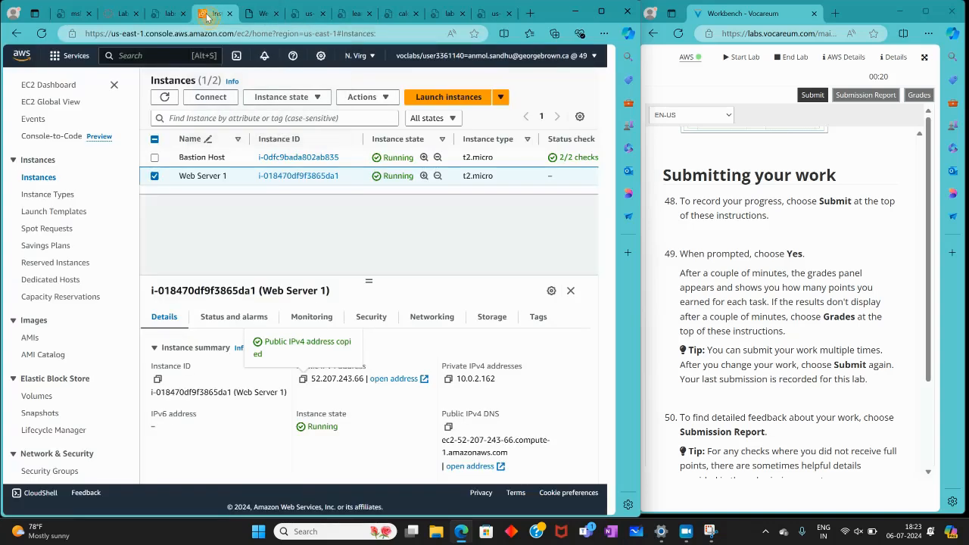
{"action": "left_click", "coordinate": [685, 532]}
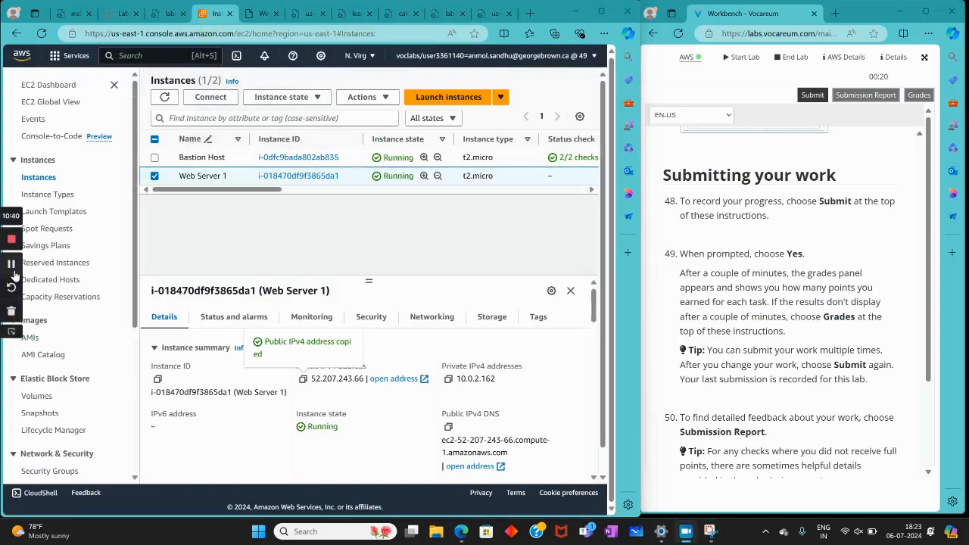
{"action": "key", "text": "ctrl+shift+Tab"}
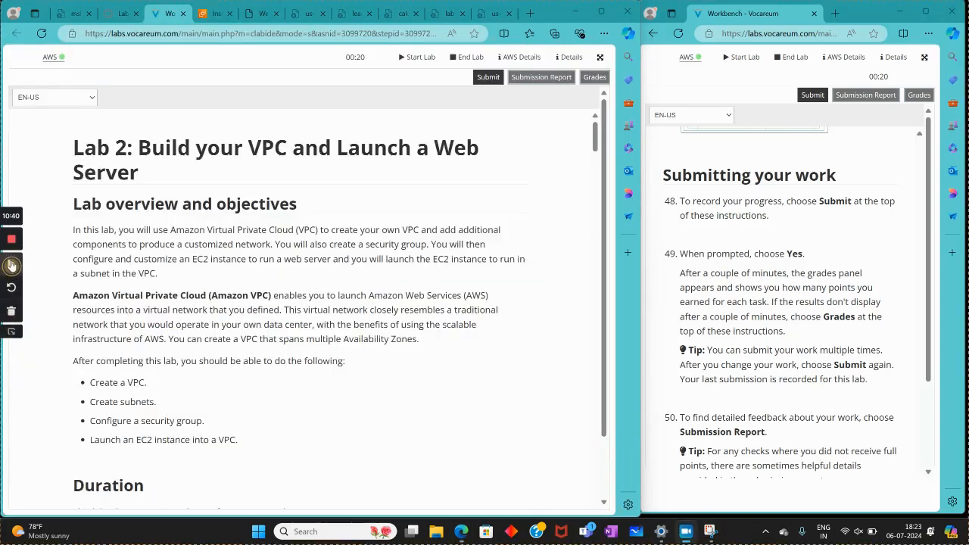
{"action": "left_click", "coordinate": [485, 79]}
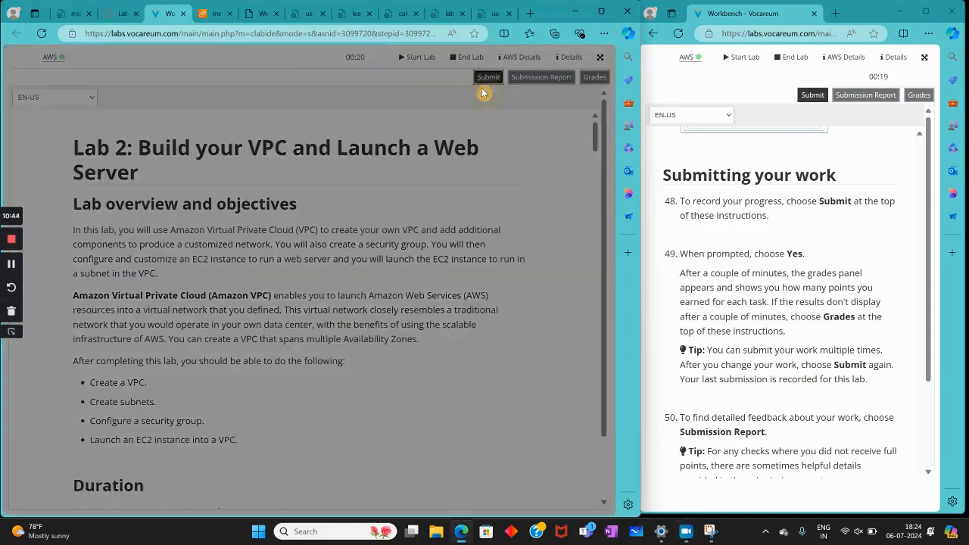
{"action": "left_click", "coordinate": [459, 134]}
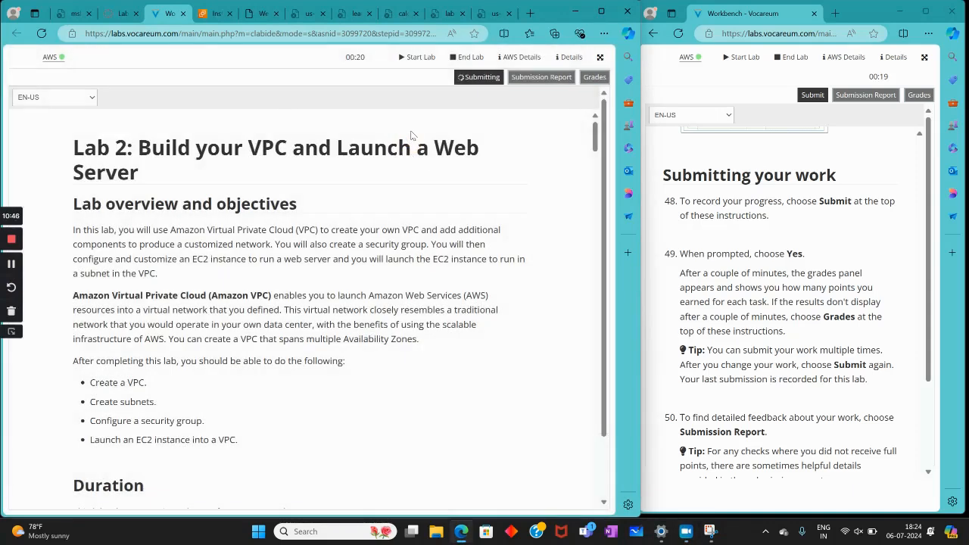
{"action": "left_click", "coordinate": [205, 15]}
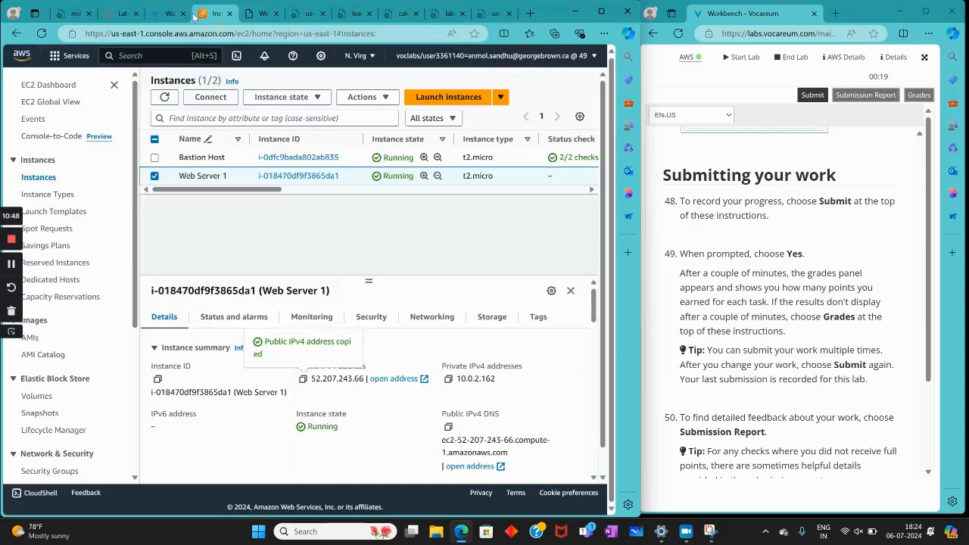
{"action": "left_click", "coordinate": [174, 14]}
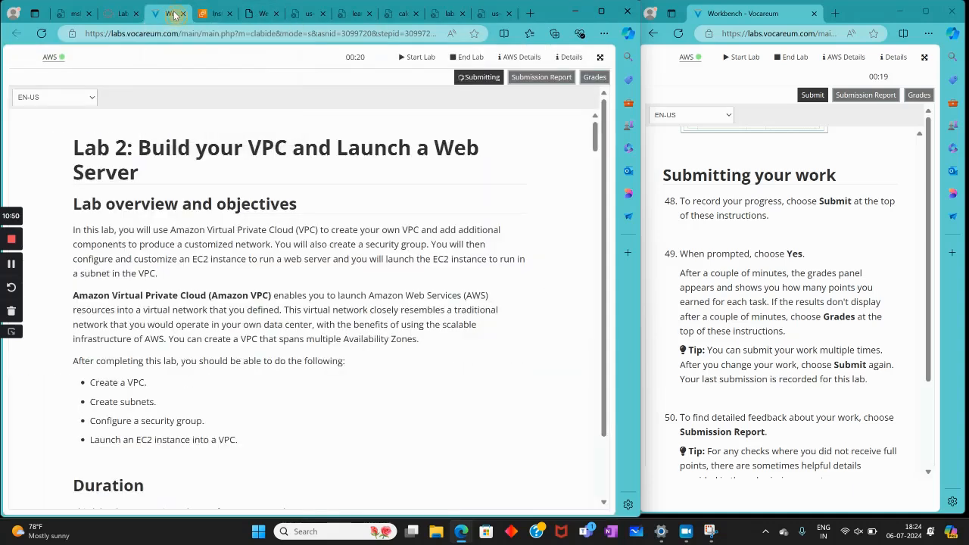